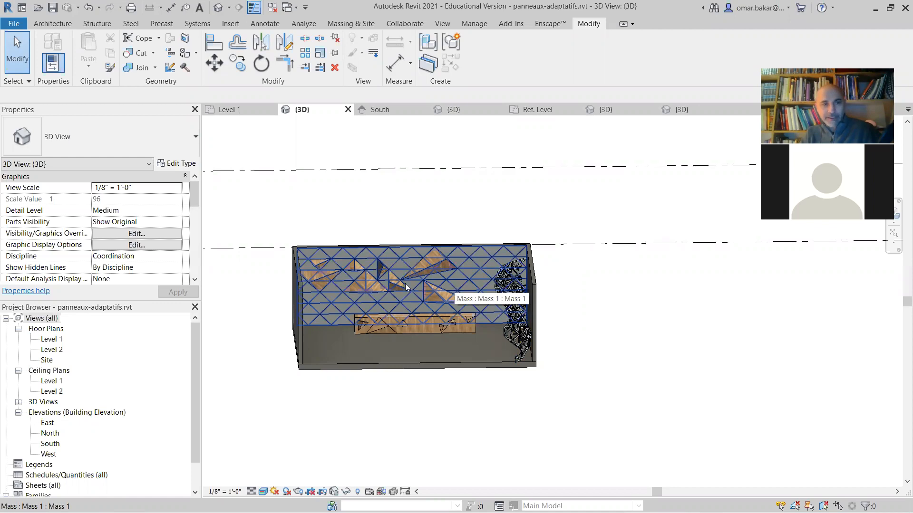
Open the Level 1 floor plan with the whole room in view
double_click(51, 340)
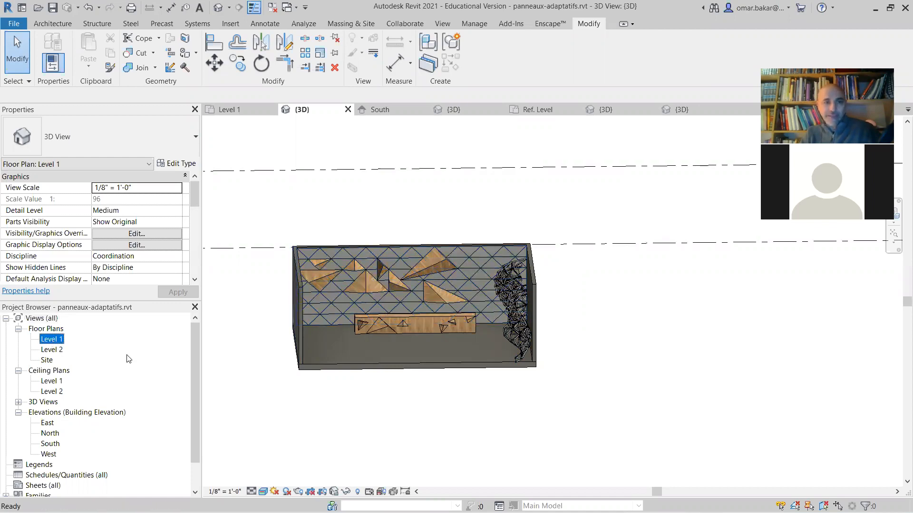
scroll(519, 318, "down", 2)
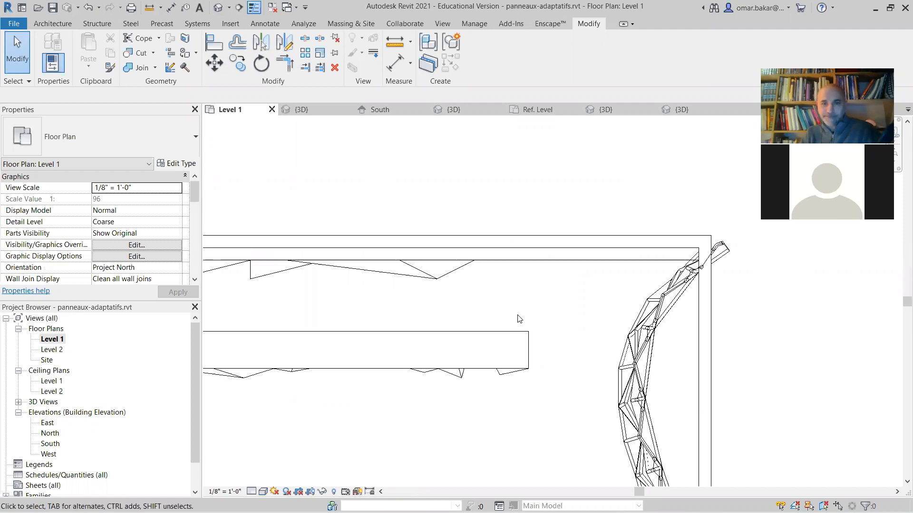
scroll(517, 318, "down", 4)
middle_click_drag(508, 360, 540, 315)
middle_click_drag(469, 341, 451, 320)
scroll(489, 328, "up", 1)
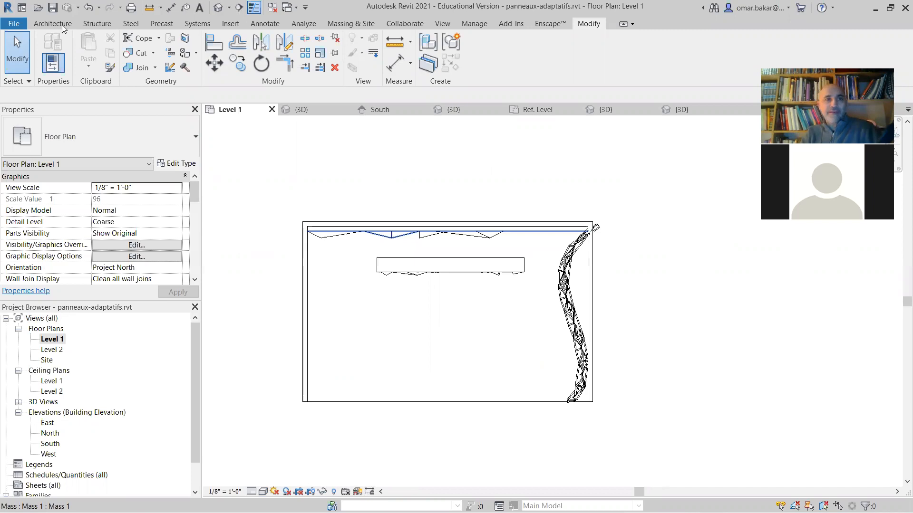
Draw a vertical reference plane from the west end of the back wall's centerline down past the room and name it 1
left_click(42, 25)
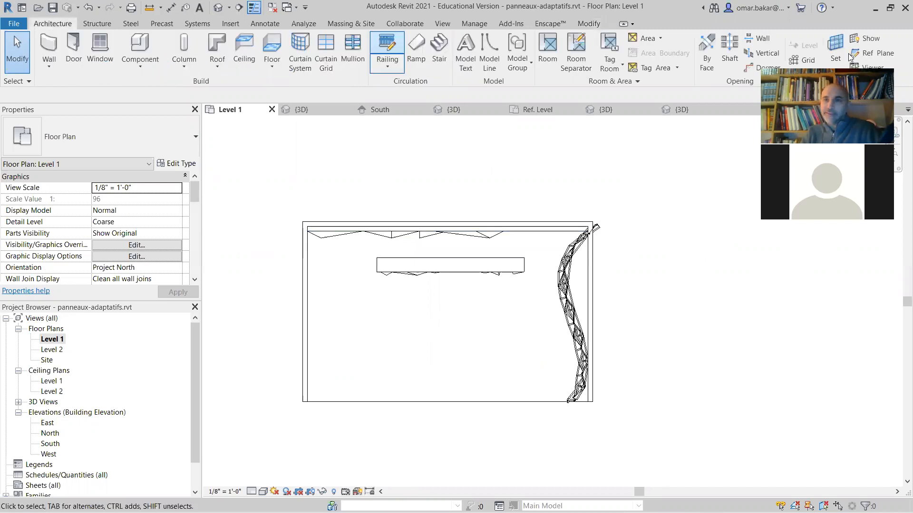
left_click_drag(861, 68, 868, 115)
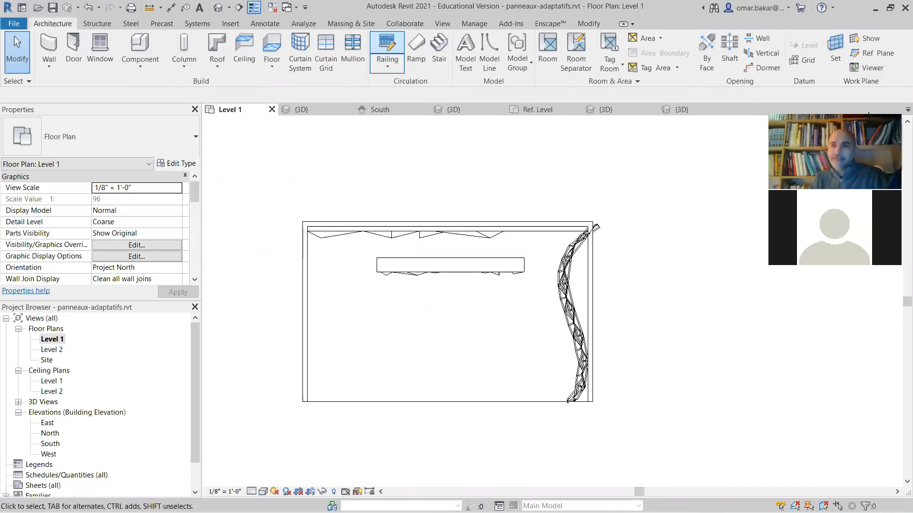
left_click(870, 56)
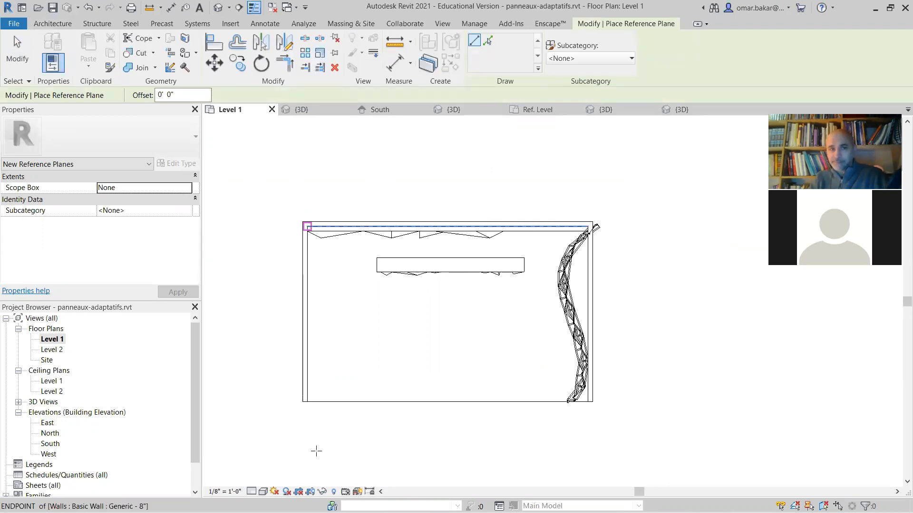
left_click(306, 457)
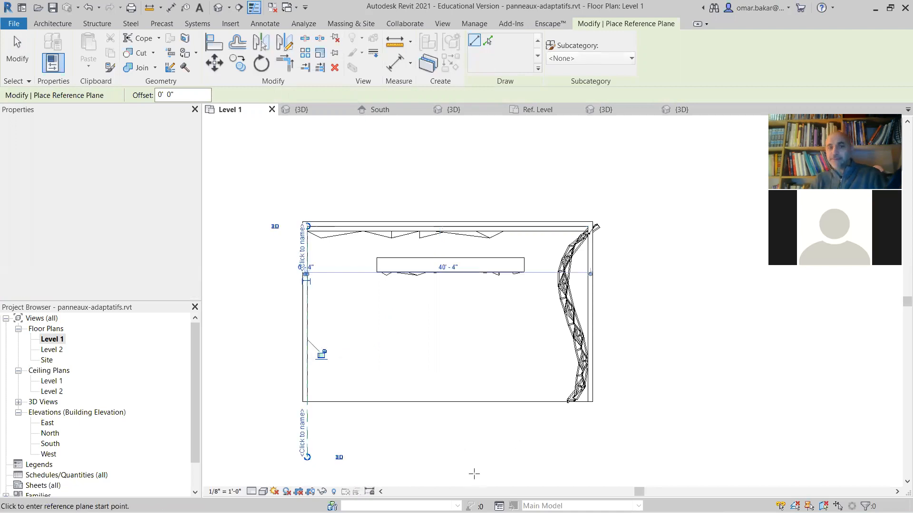
left_click(304, 443)
type("1")
key("Return")
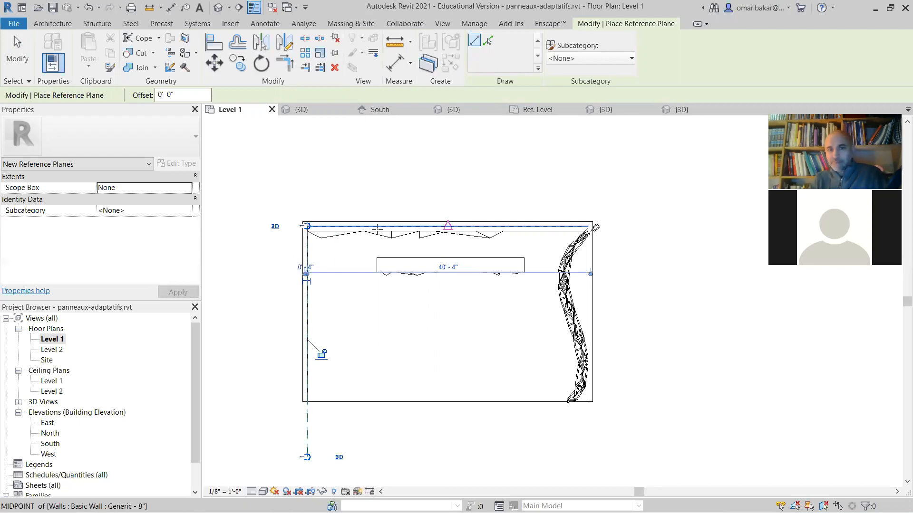
Draw a vertical reference plane from the middle of the back wall down past the room and name it 2
left_click(453, 227)
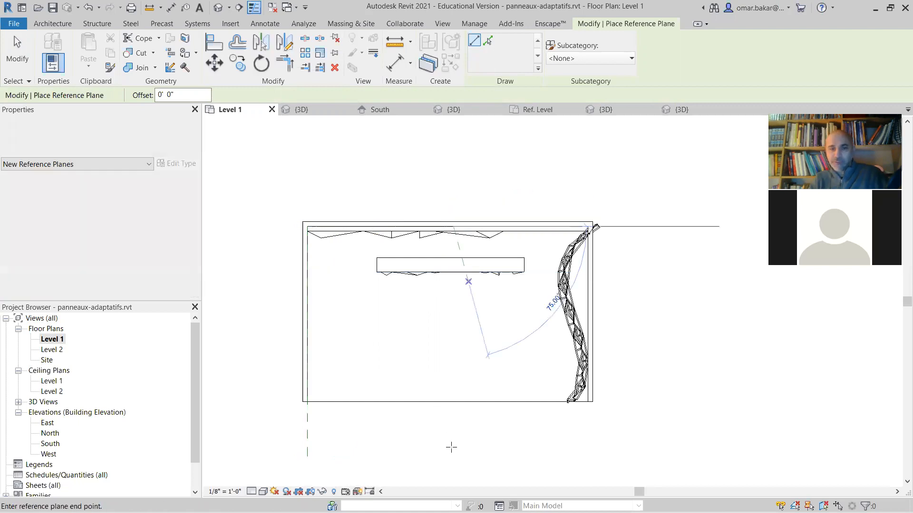
left_click(453, 456)
left_click(448, 440)
type("2")
key("Return")
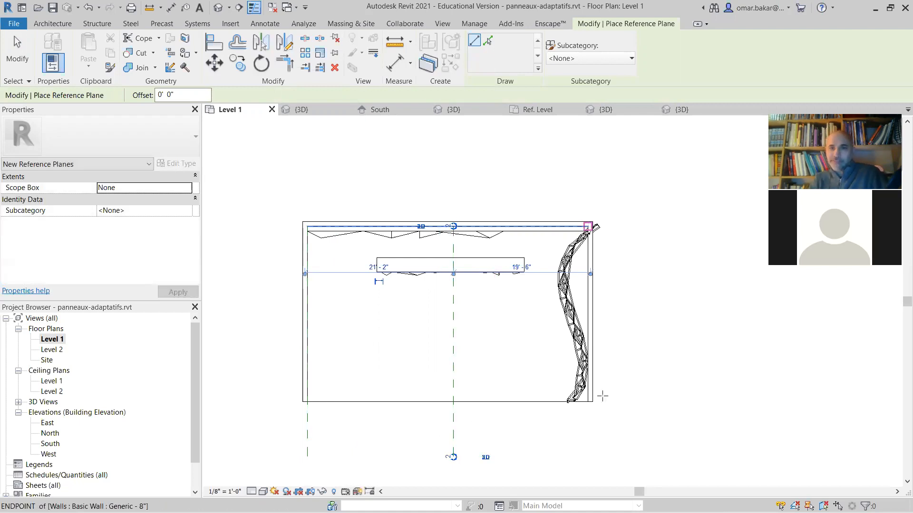
Draw a vertical reference plane from the east end of the back wall's centerline down past the room and name it 3
left_click(588, 227)
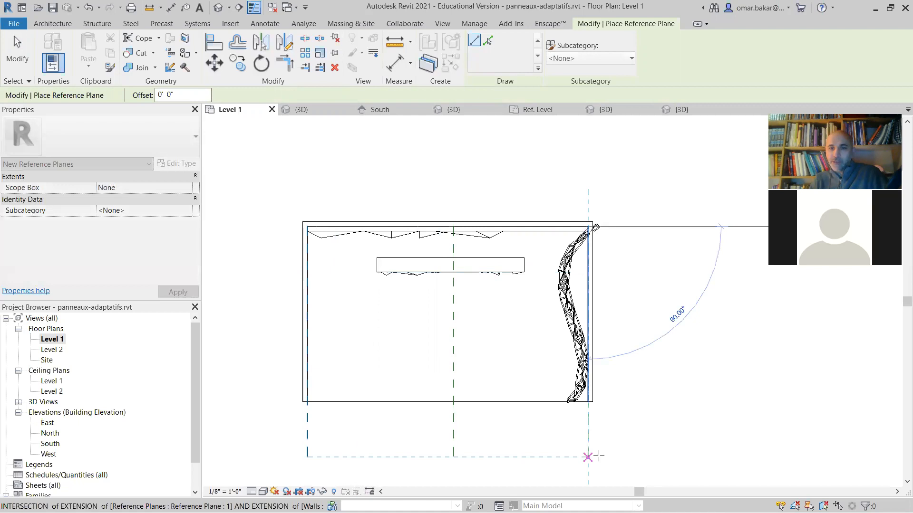
left_click(587, 457)
left_click(585, 441)
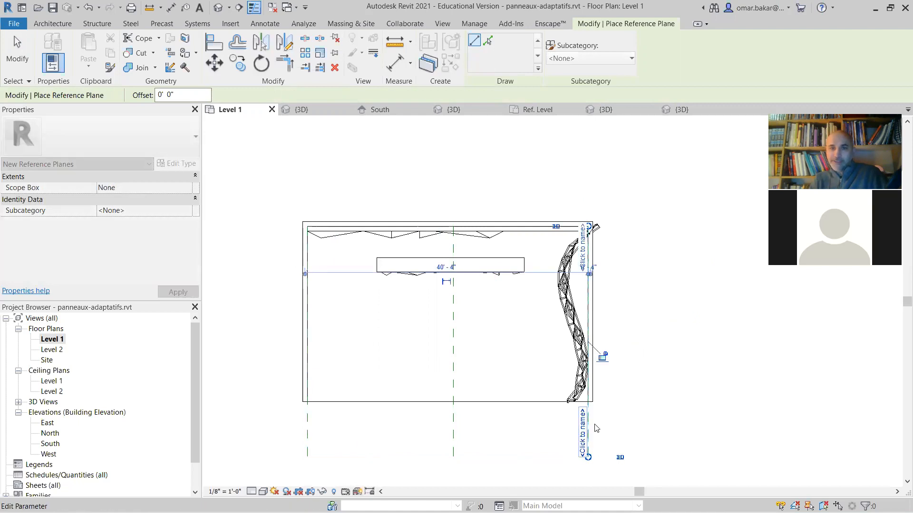
type("3")
key("Return")
left_click(17, 42)
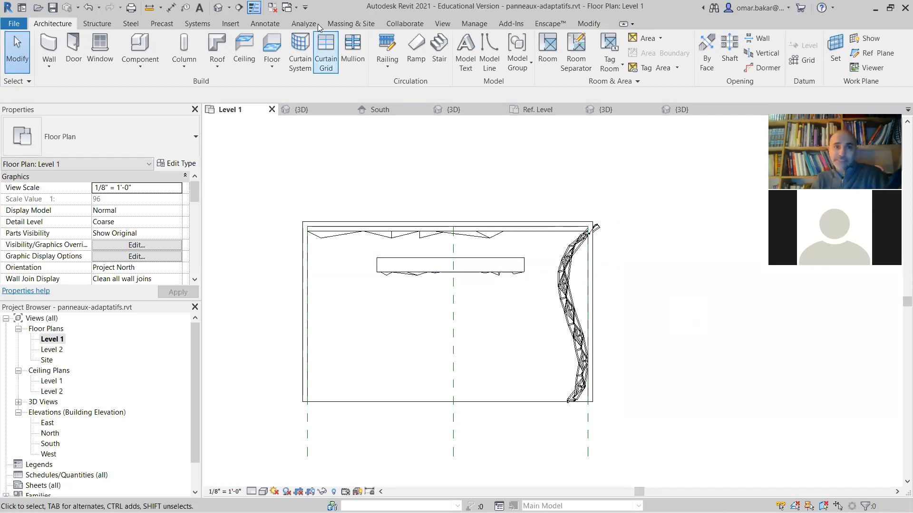
Create a new in-place mass named Toit
left_click(352, 24)
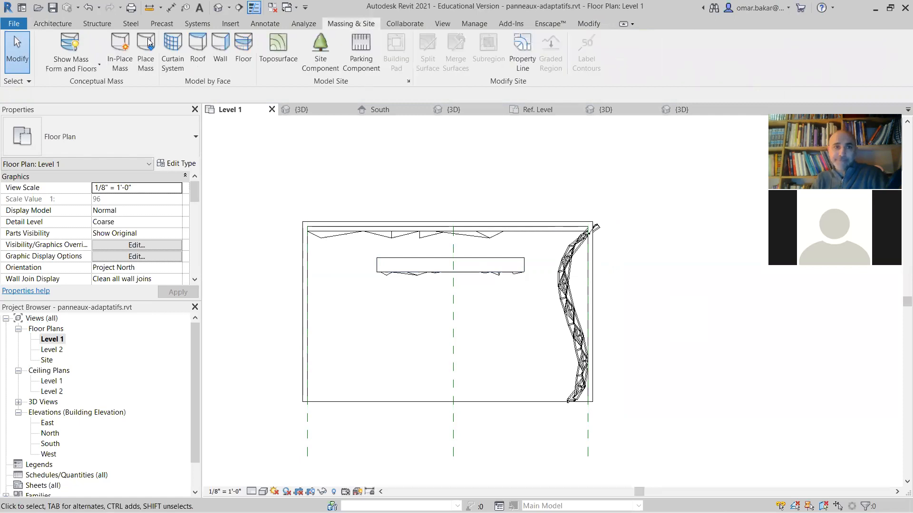
left_click(119, 46)
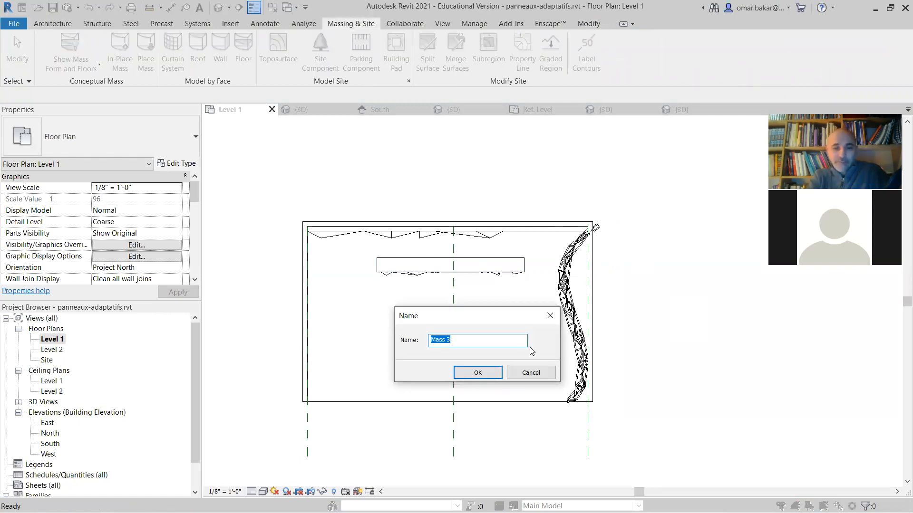
type("Toit")
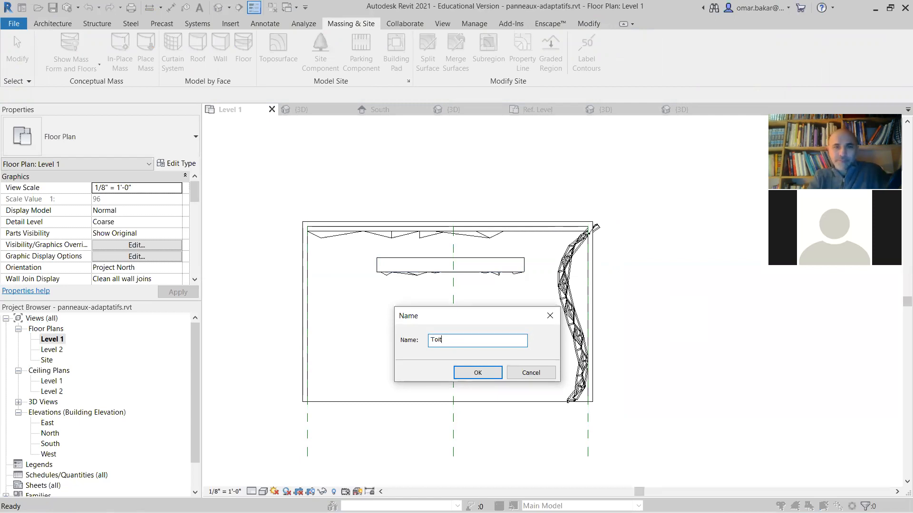
key("Return")
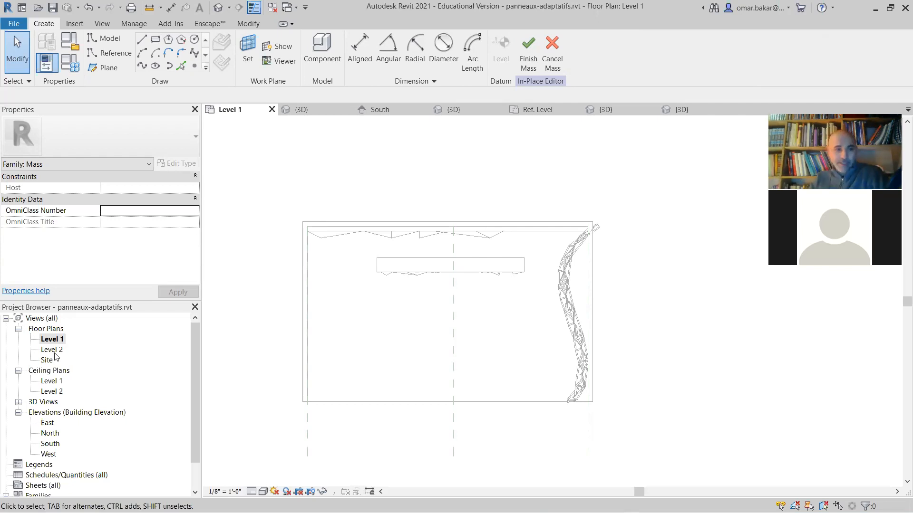
Open the West elevation and set its visual style to Wireframe, with the room filling the view
double_click(46, 454)
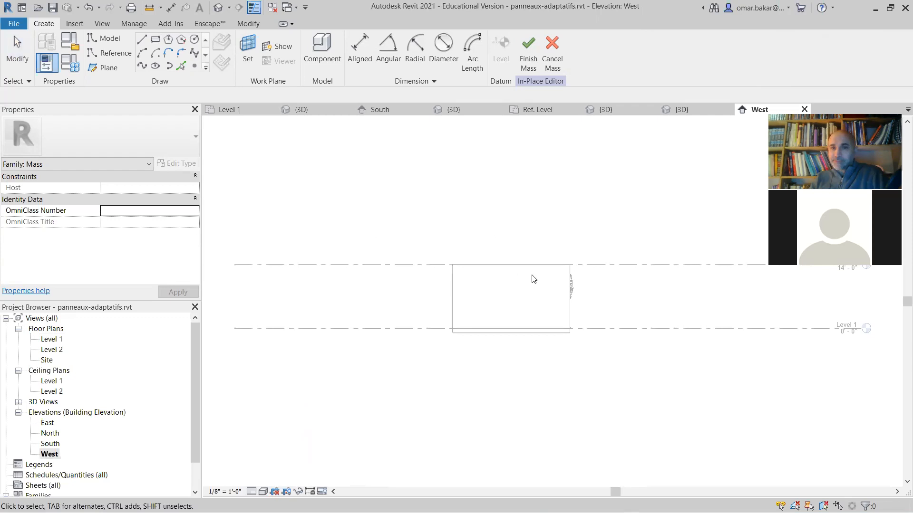
scroll(533, 279, "up", 2)
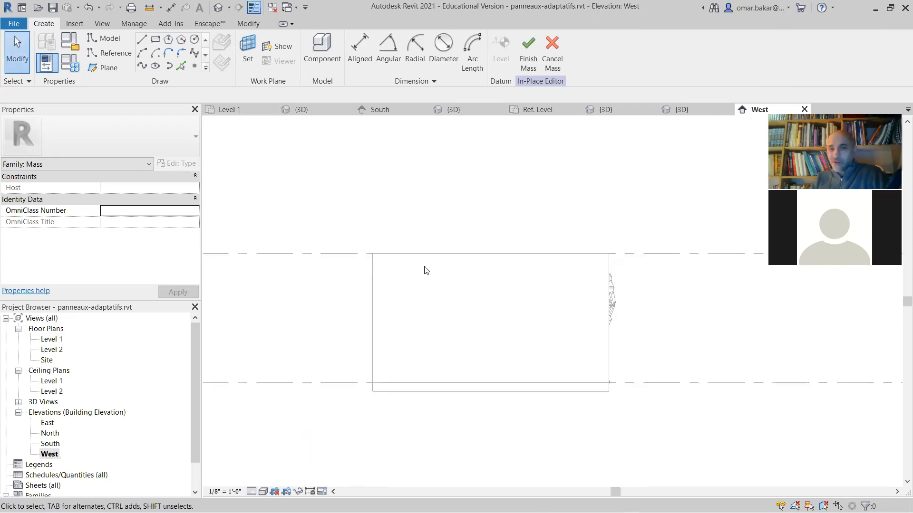
left_click(262, 491)
left_click(290, 433)
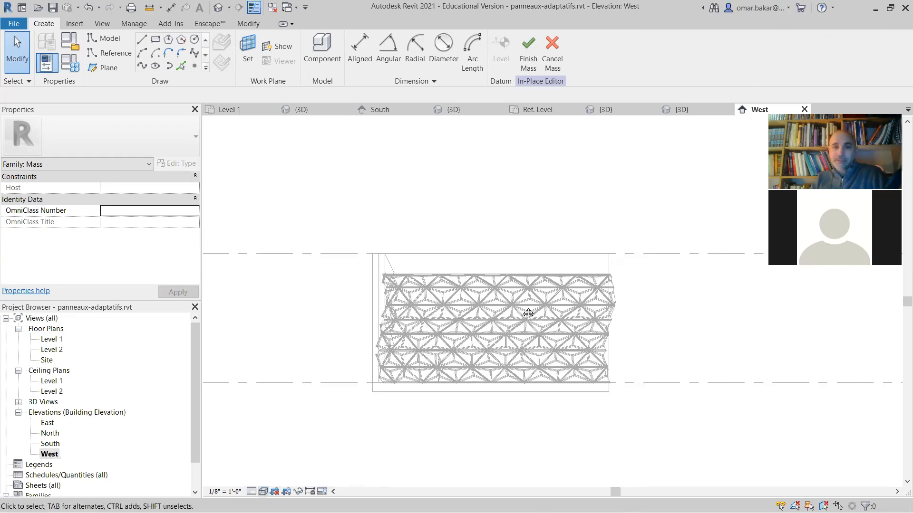
middle_click_drag(451, 285, 416, 287)
scroll(518, 304, "up", 1)
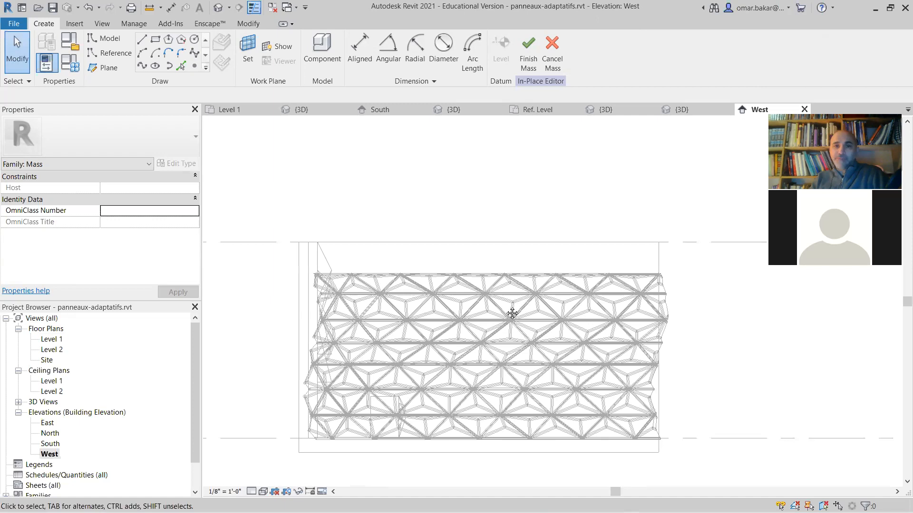
scroll(488, 309, "up", 1)
middle_click_drag(486, 307, 488, 308)
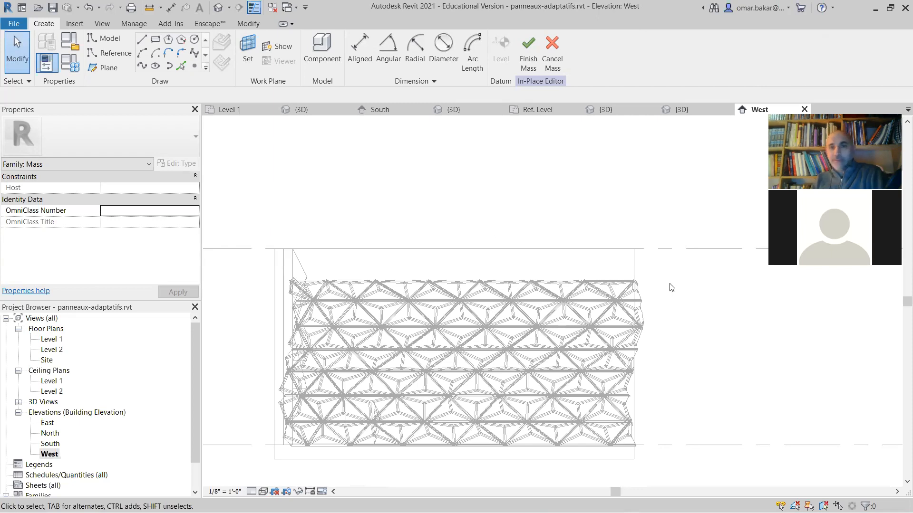
Start a reference line with Reference Plane : 1 as the work plane
left_click(119, 56)
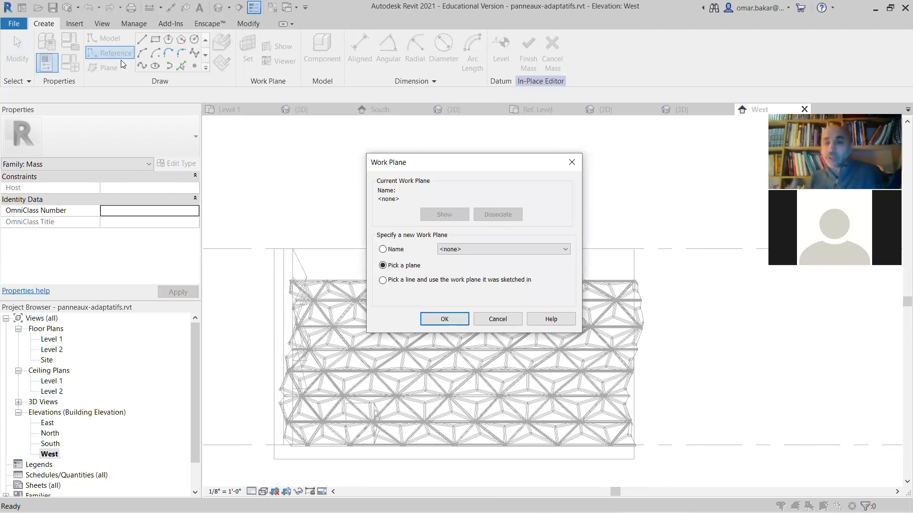
left_click(495, 250)
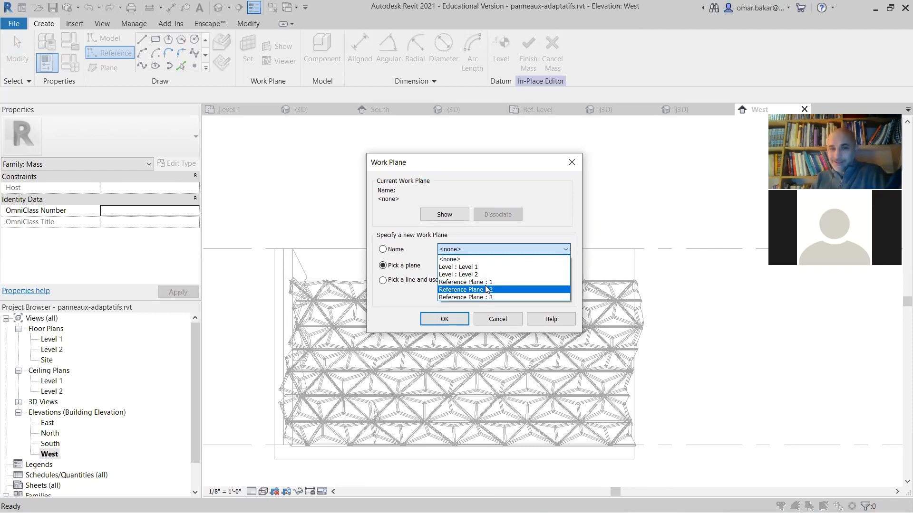
left_click(487, 283)
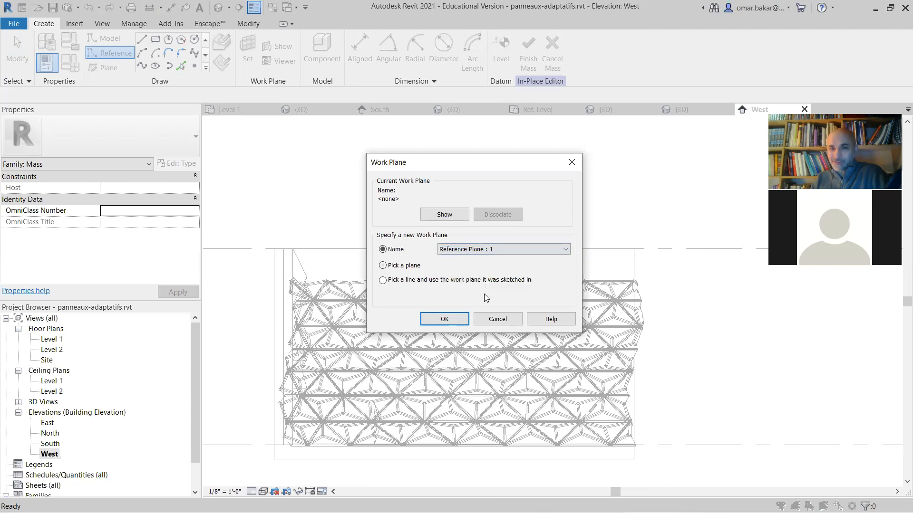
left_click(453, 321)
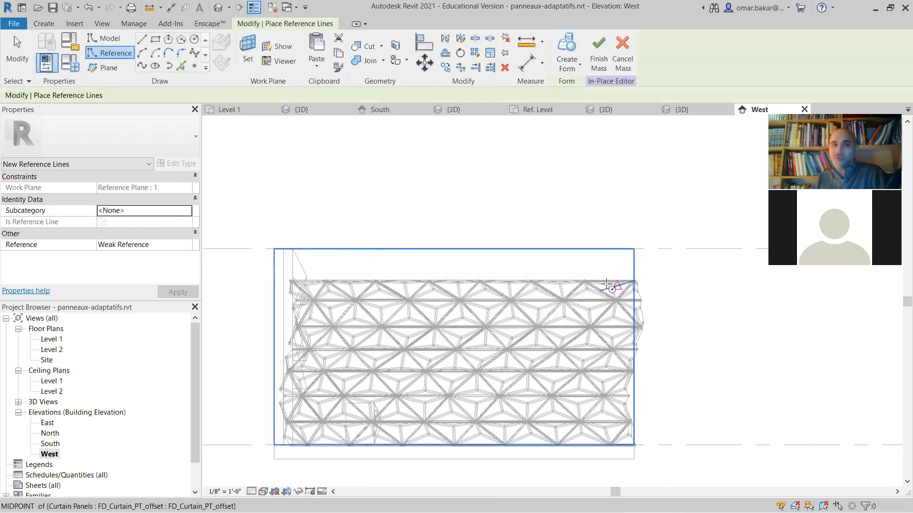
Draw a four-point reference spline on the work plane, arching above Level 2 between the two upper ends of the wall
left_click(142, 66)
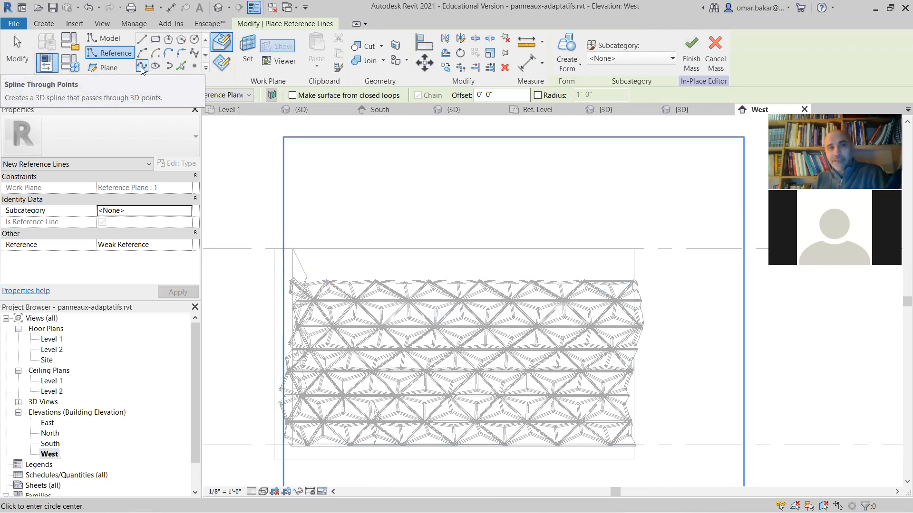
left_click(142, 67)
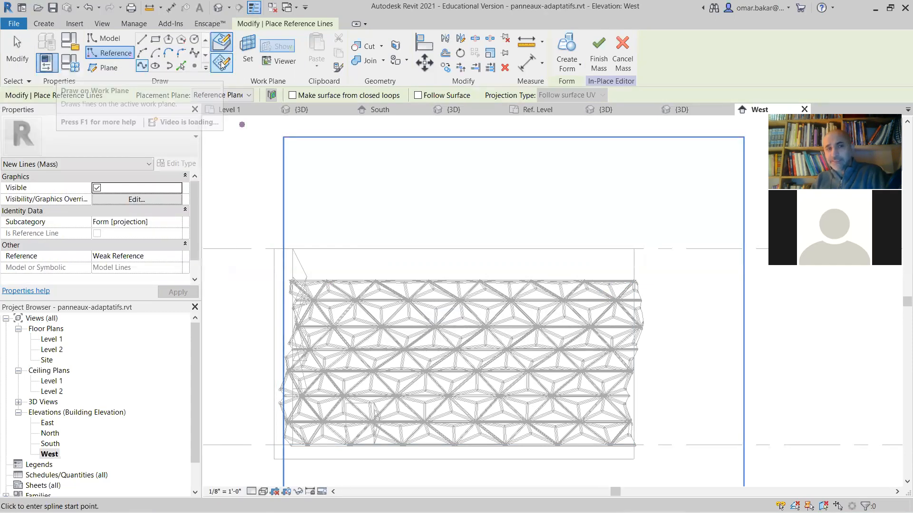
left_click(221, 63)
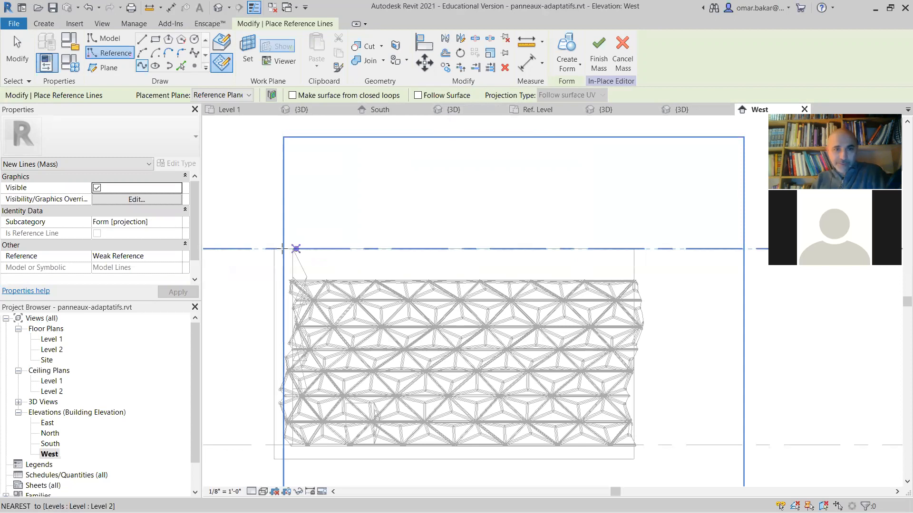
left_click(328, 256)
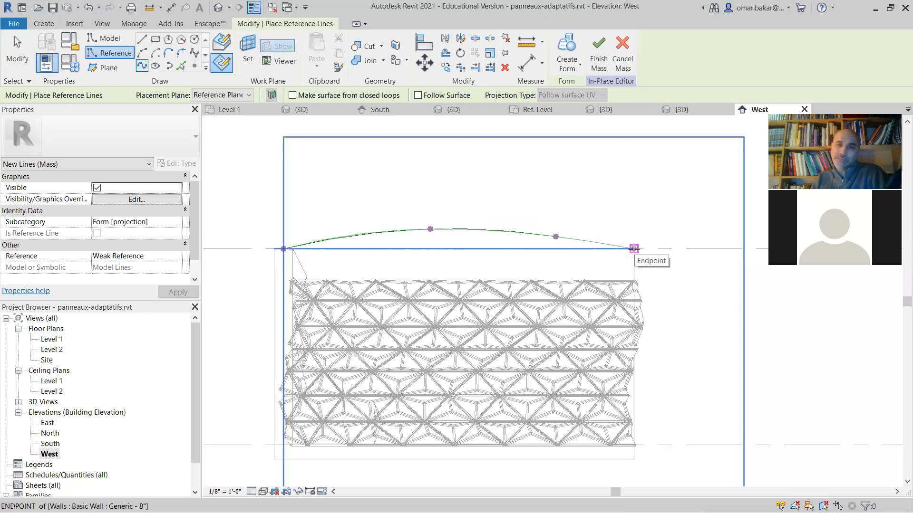
left_click(634, 249)
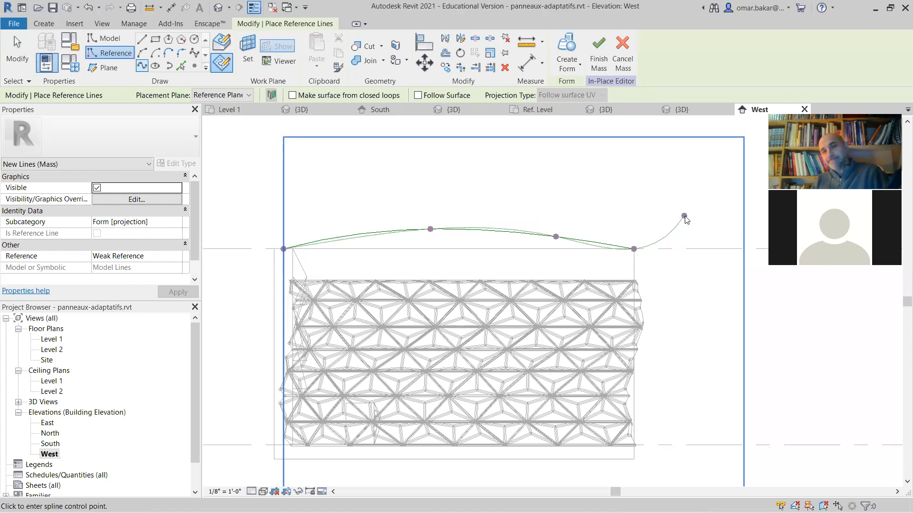
key("Escape")
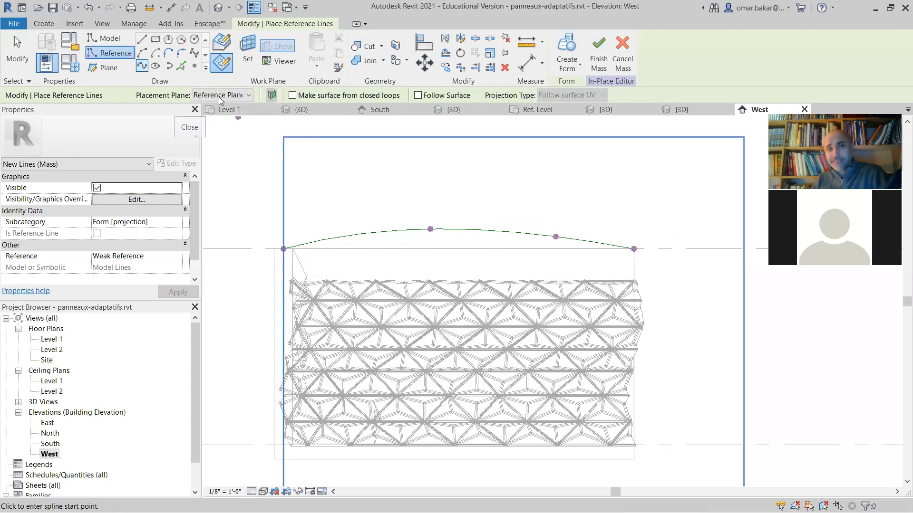
Draw a four-point reference spline on Reference Plane : 2, starting just below the first spline's start and rising above its far end
left_click(248, 96)
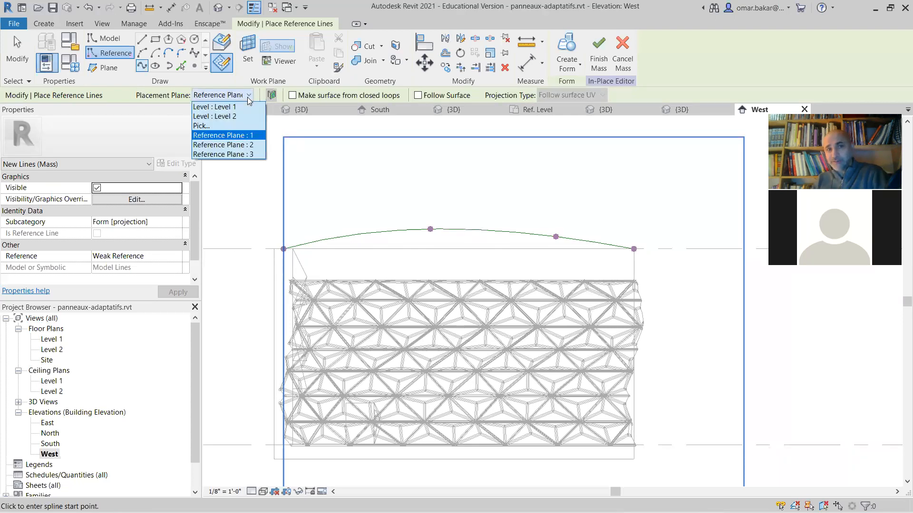
left_click(236, 144)
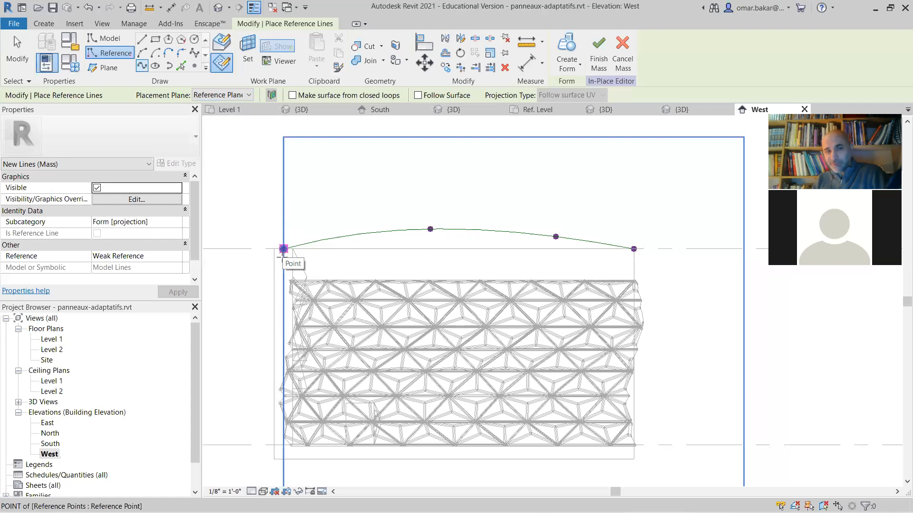
left_click(386, 217)
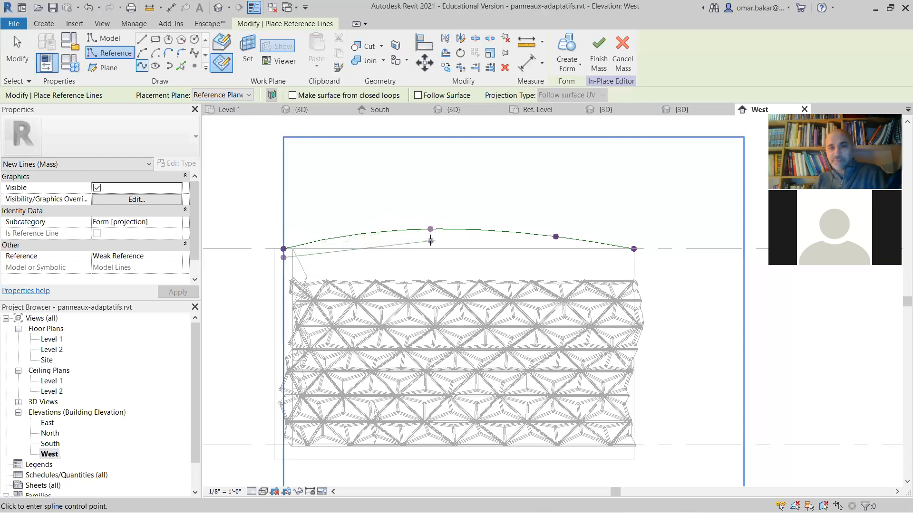
left_click(432, 240)
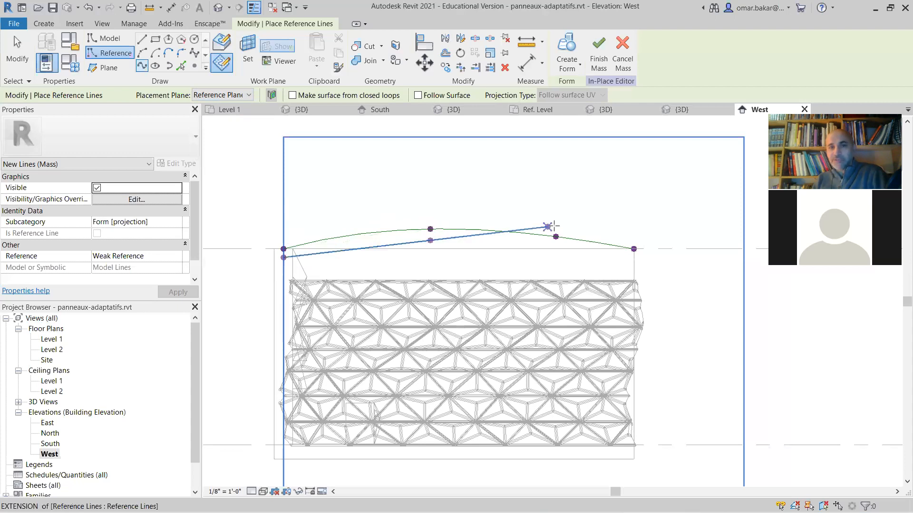
left_click(612, 226)
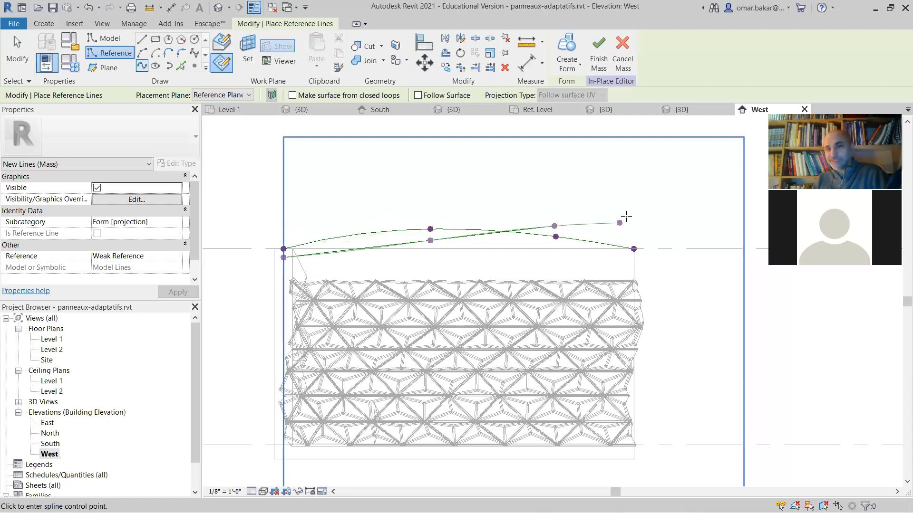
left_click(633, 215)
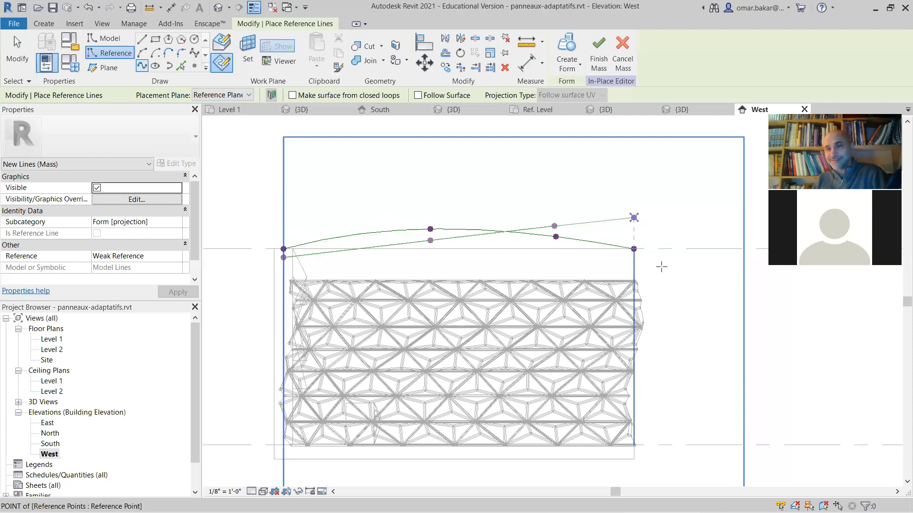
key("Escape")
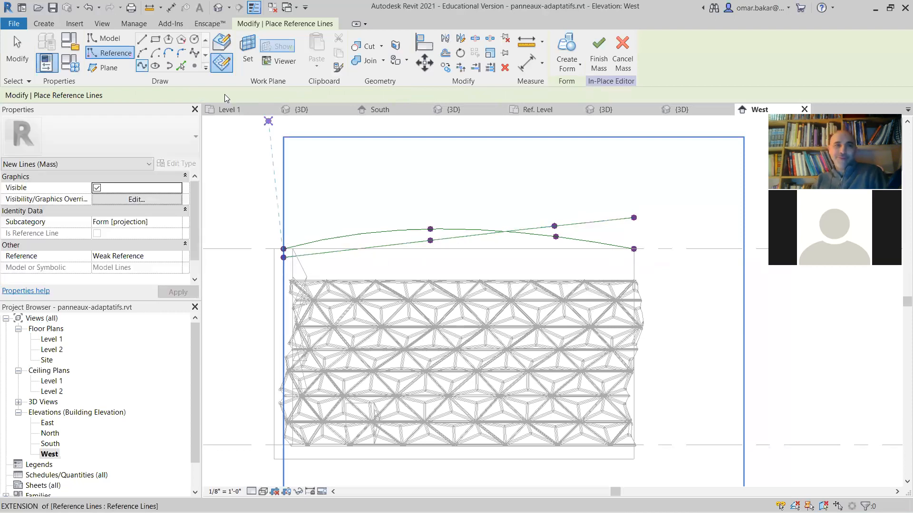
Draw a four-point reference spline on Reference Plane : 3, starting below the other two and curving up above both at the far end
left_click(248, 95)
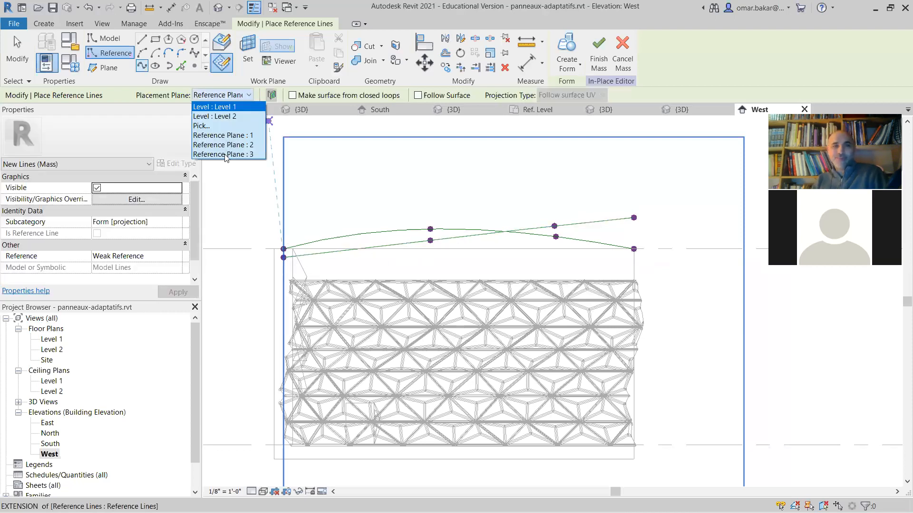
left_click(298, 275)
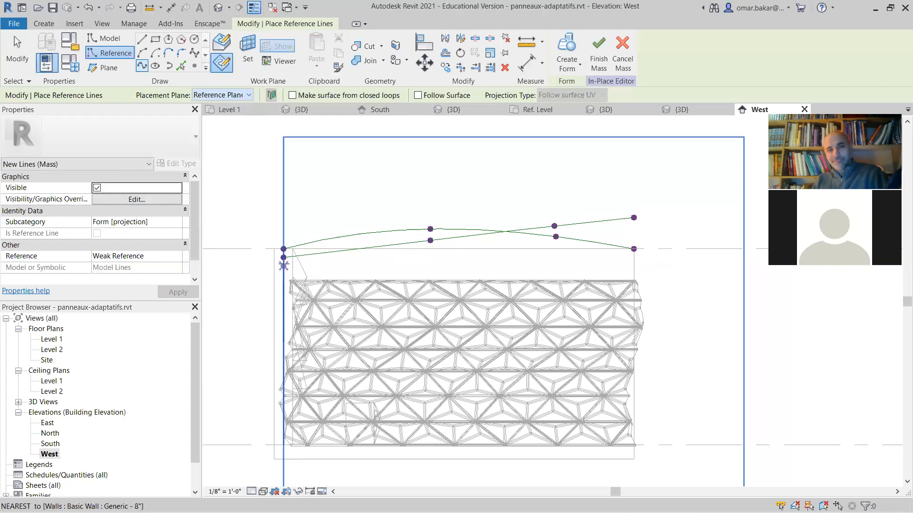
left_click(284, 265)
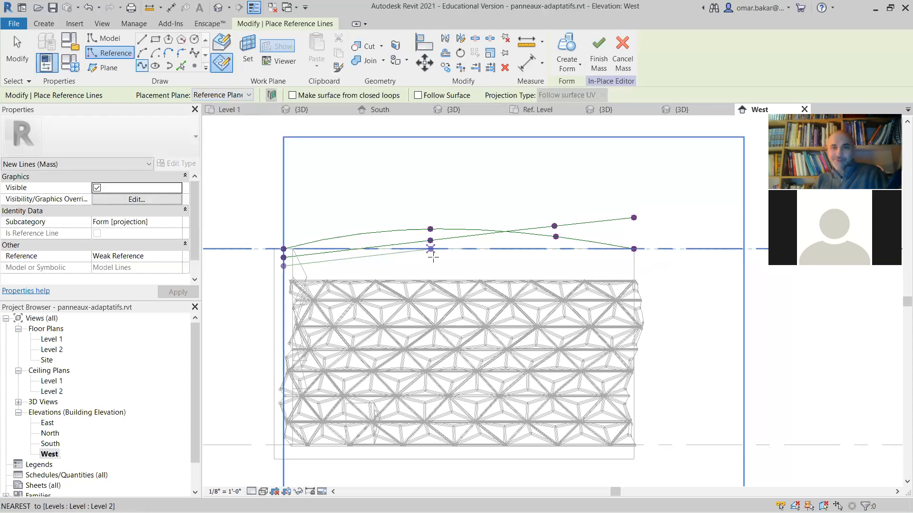
left_click(433, 257)
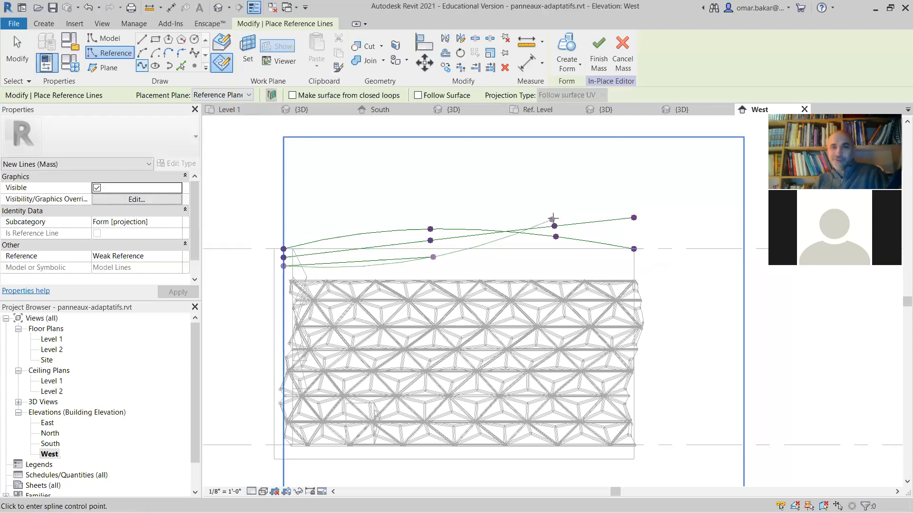
scroll(554, 227, "up", 3)
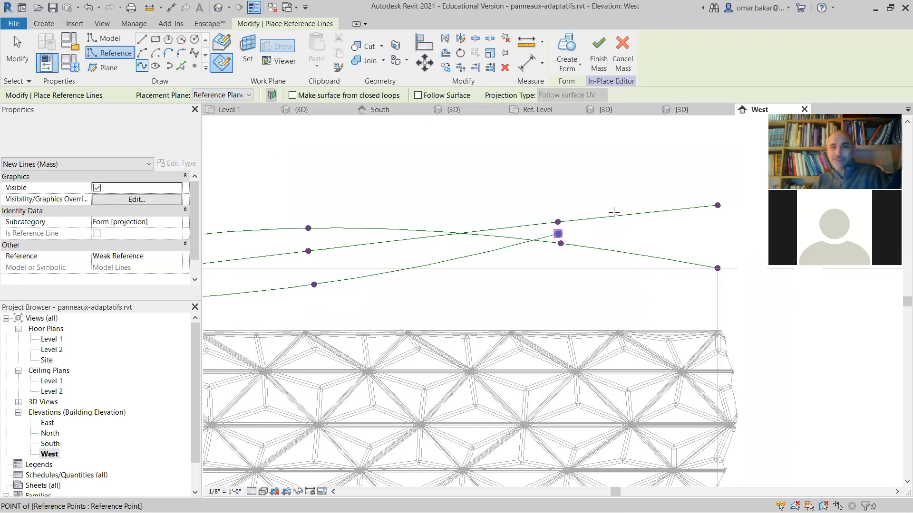
scroll(675, 180, "down", 2)
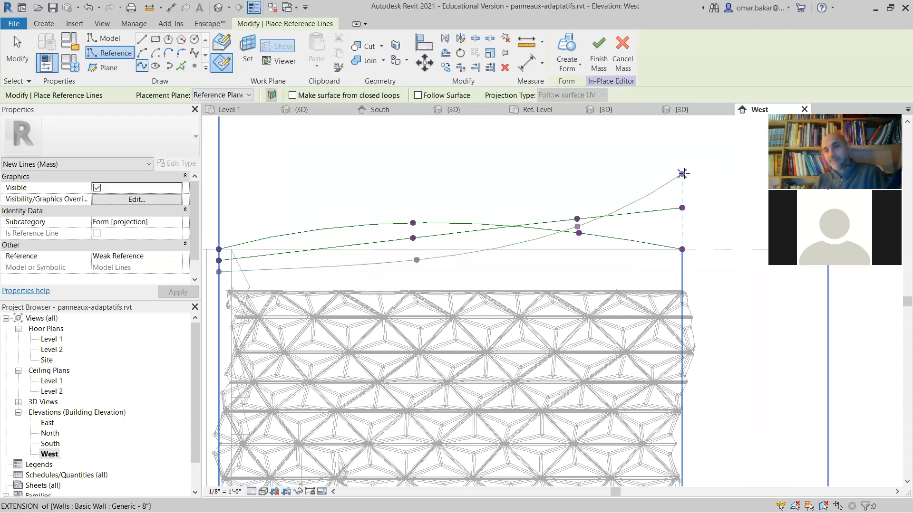
key("Escape")
key("Escape")
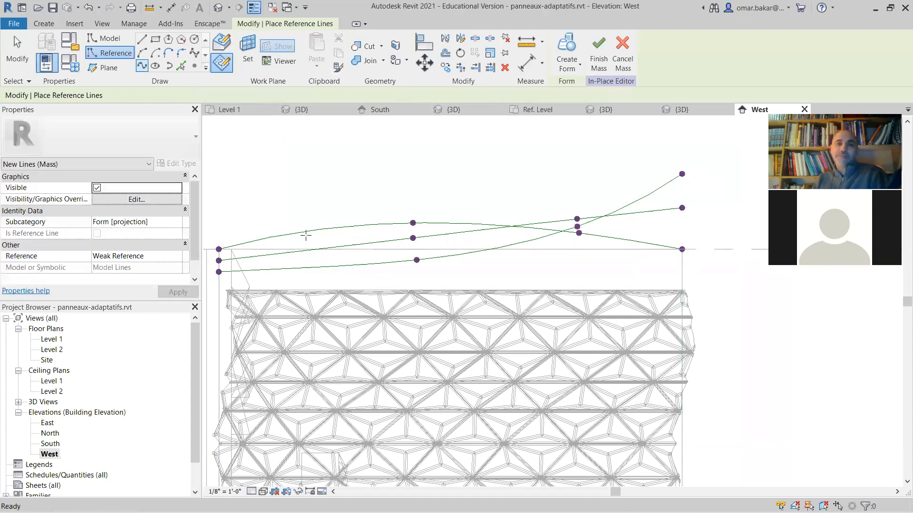
Open the 3D view and raise the reference spline beside the lattice-panel wall so its start meets the upper corner of the walls
left_click(220, 10)
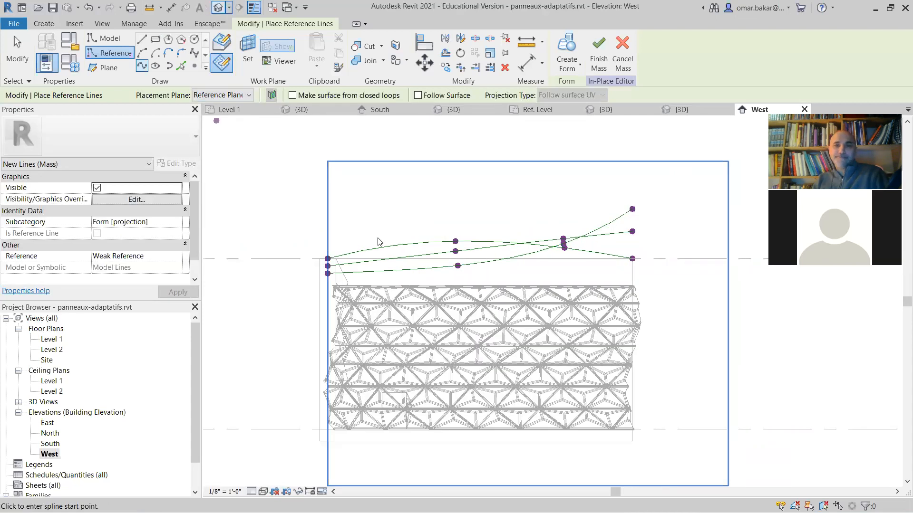
middle_click_drag(404, 385, 495, 406, "shift")
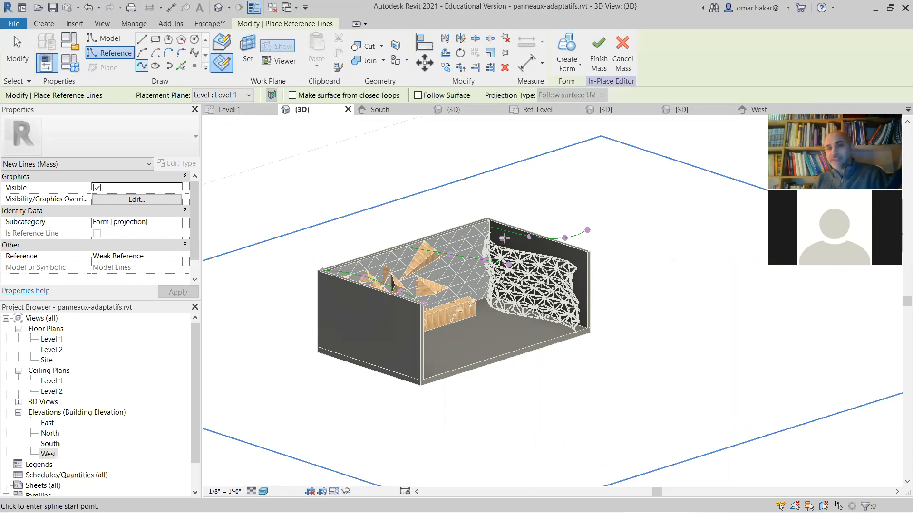
scroll(516, 247, "up", 2)
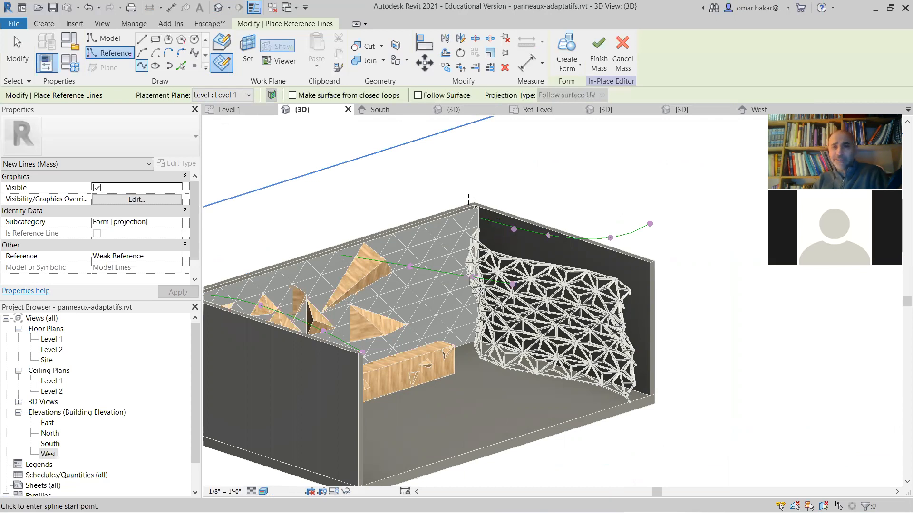
left_click(16, 45)
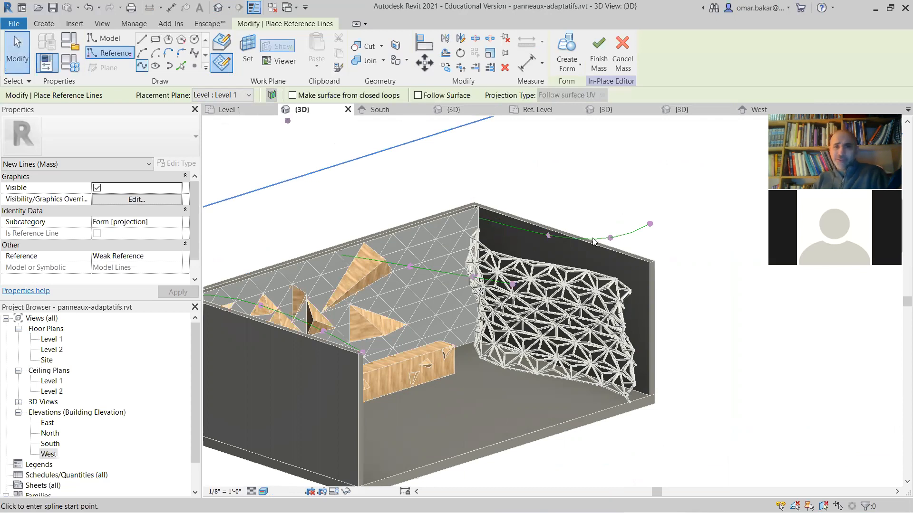
left_click(596, 241)
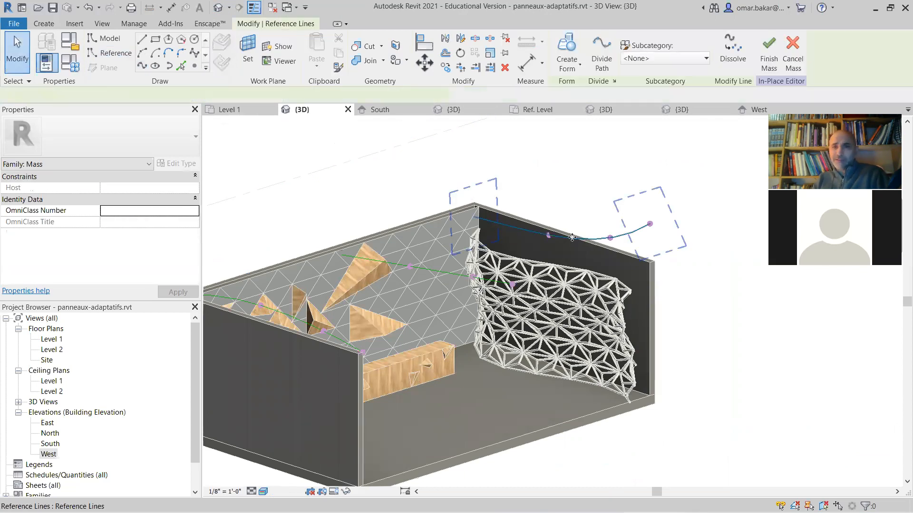
left_click(492, 221)
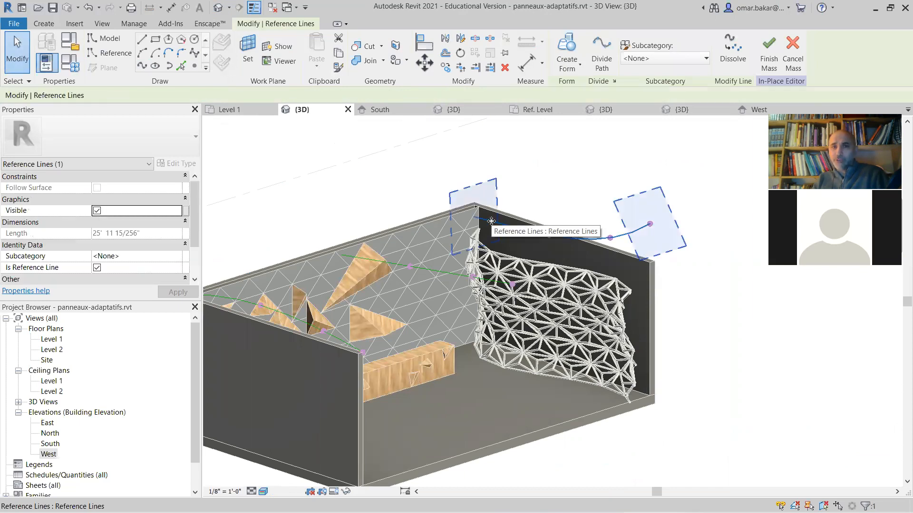
left_click_drag(491, 195, 492, 215)
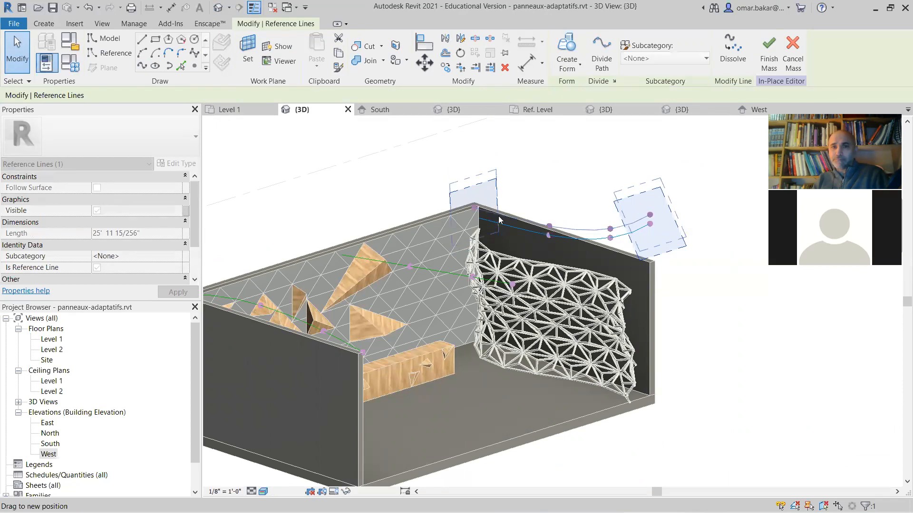
middle_click_drag(505, 281, 587, 282, "shift")
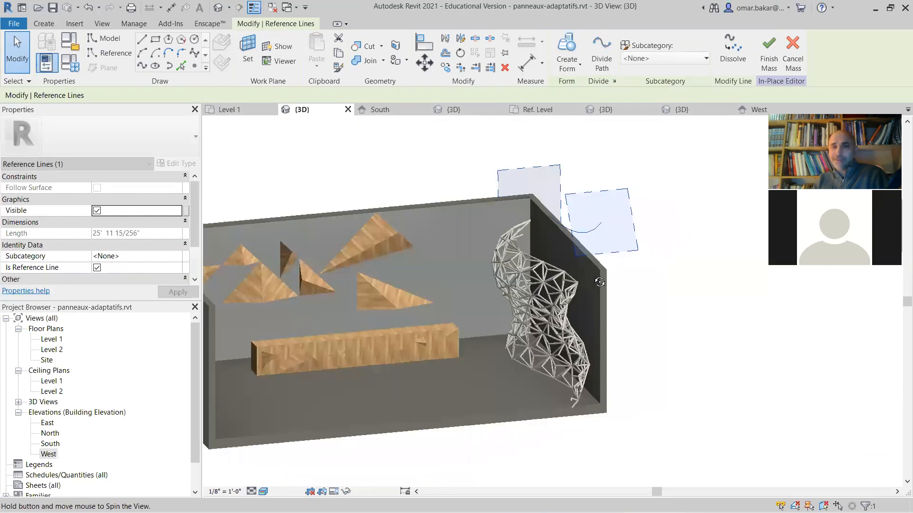
scroll(534, 240, "down", 1)
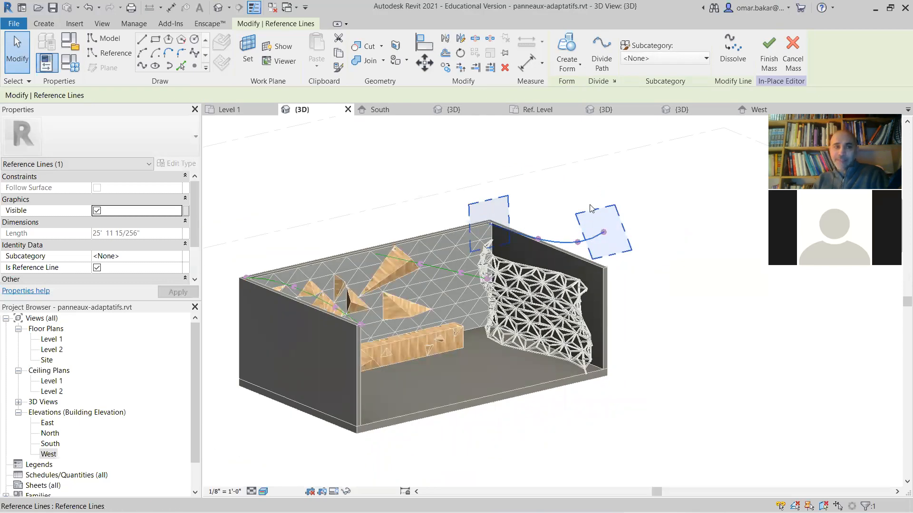
Raise the middle reference spline slightly toward the upper edge of the wall with the wooden panels
left_click(434, 266)
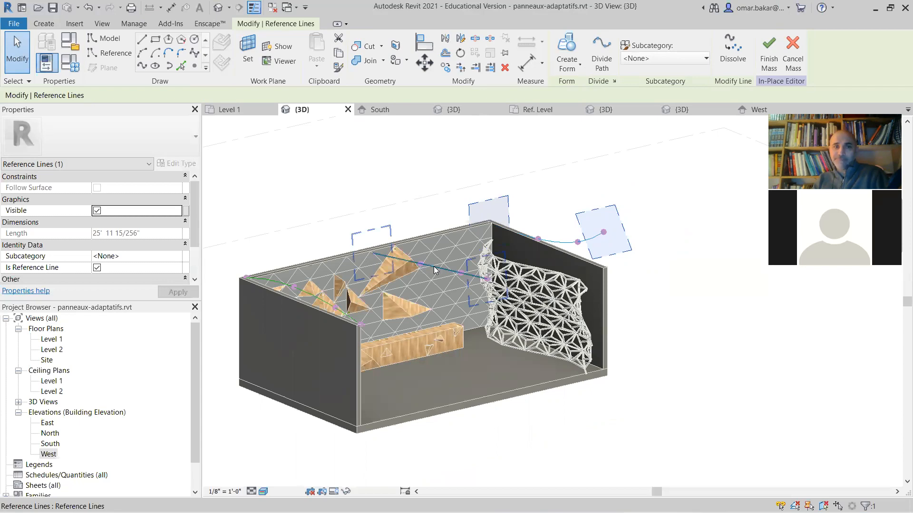
left_click(423, 264)
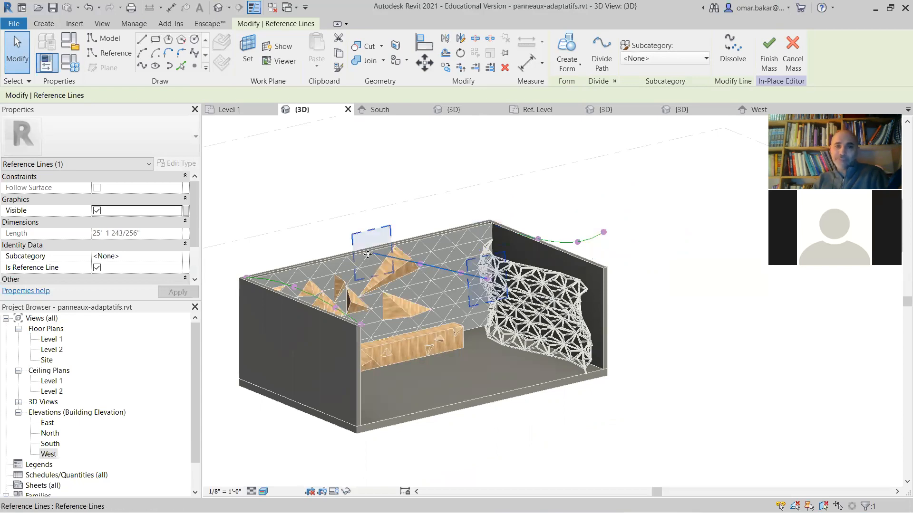
scroll(371, 258, "up", 1)
scroll(390, 242, "up", 2)
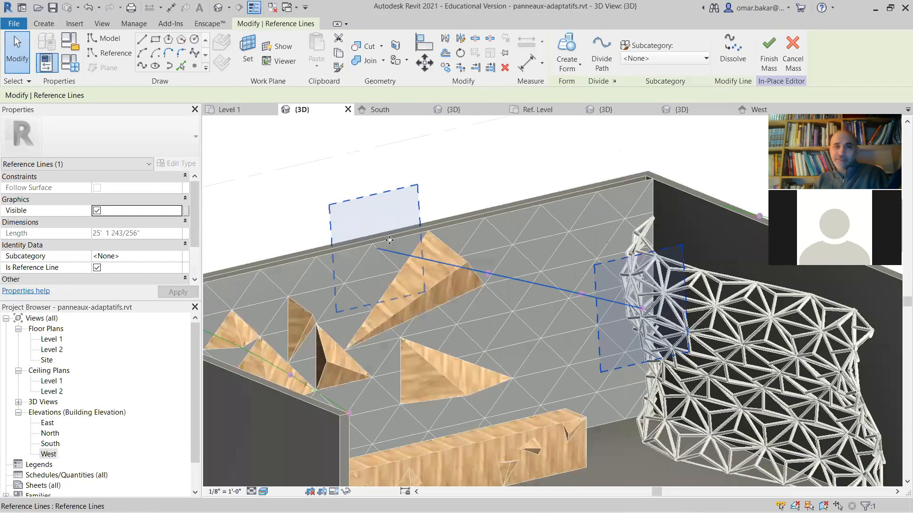
left_click_drag(388, 238, 390, 248)
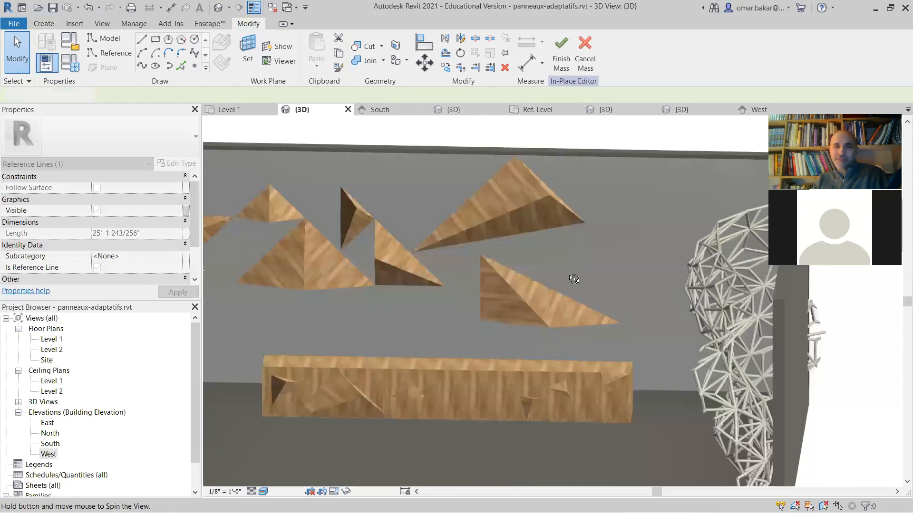
key("Escape")
Select all three reference splines and create a form from them spanning the top of the room
middle_click_drag(523, 294, 570, 281, "shift")
middle_click_drag(381, 259, 365, 235, "shift")
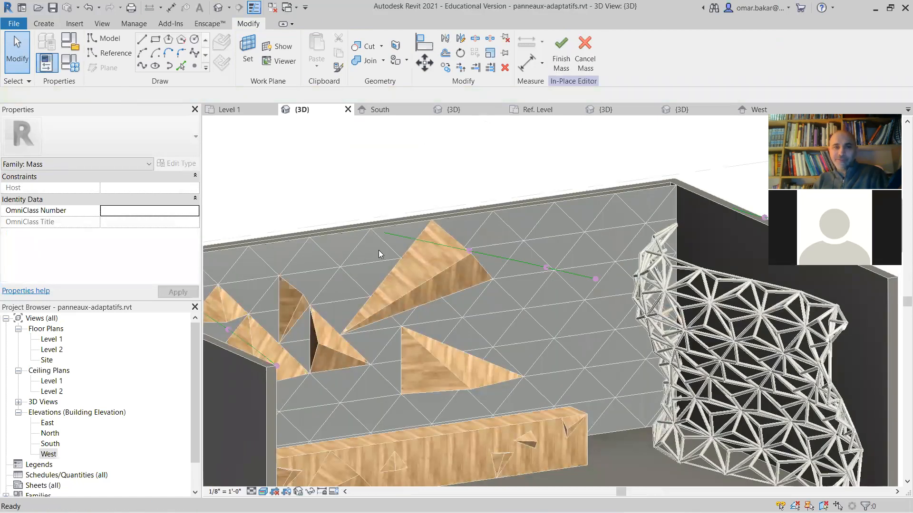
middle_click_drag(446, 293, 571, 297, "shift")
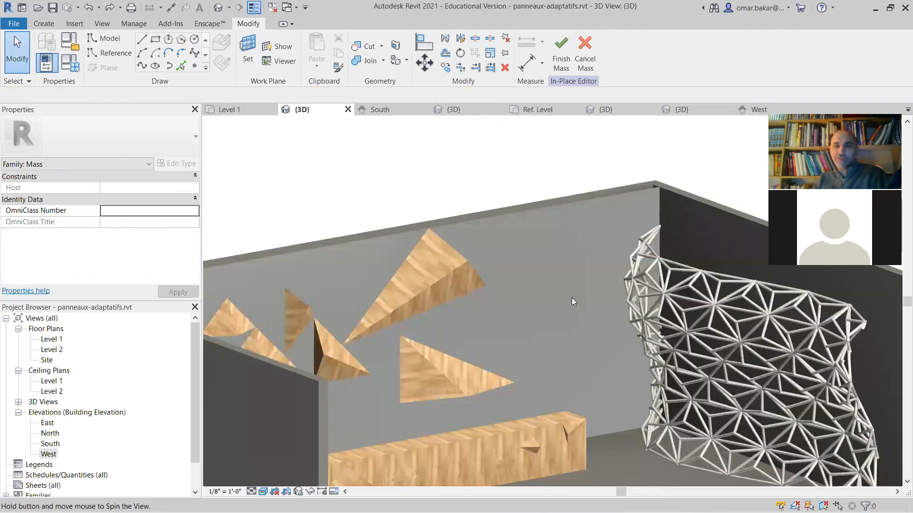
scroll(535, 307, "down", 3)
scroll(552, 314, "down", 2)
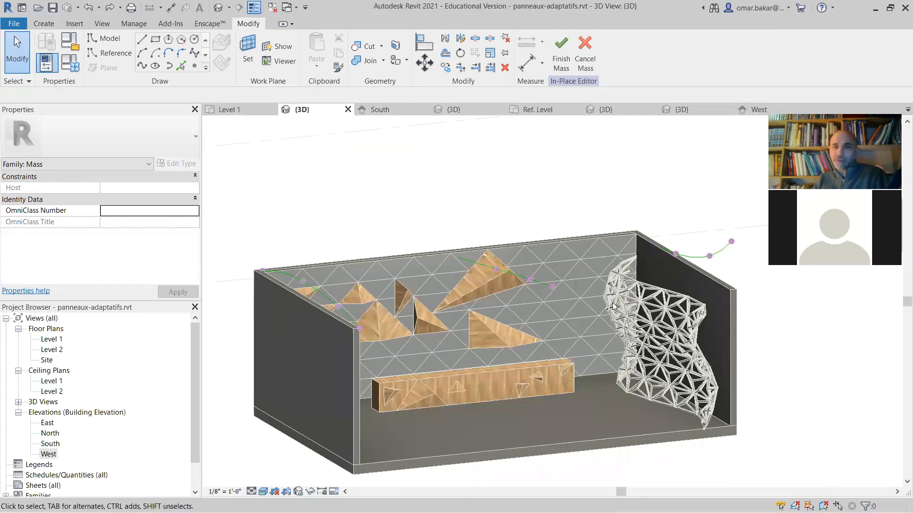
middle_click_drag(673, 284, 706, 289, "shift")
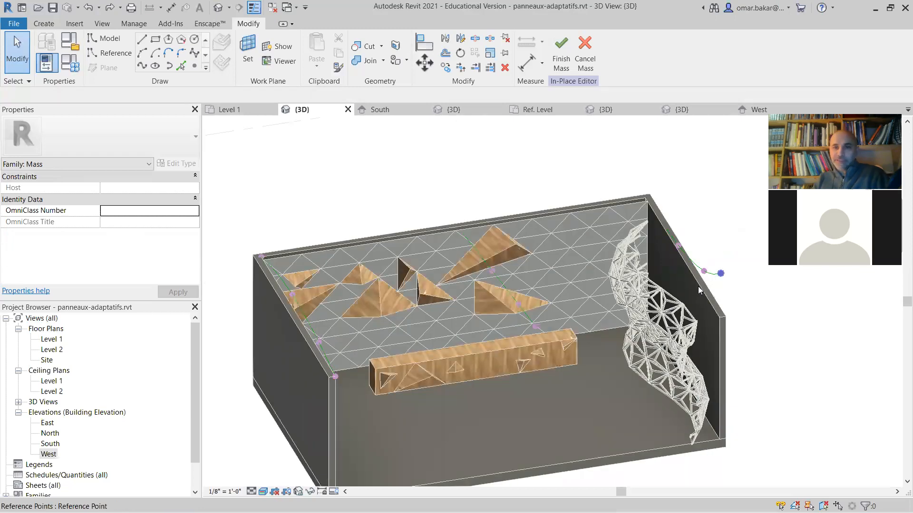
left_click(709, 276)
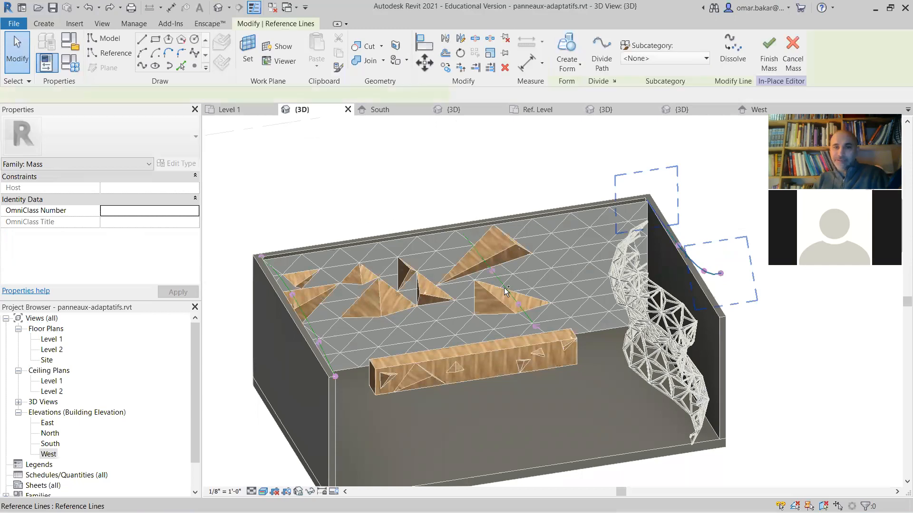
left_click(323, 350)
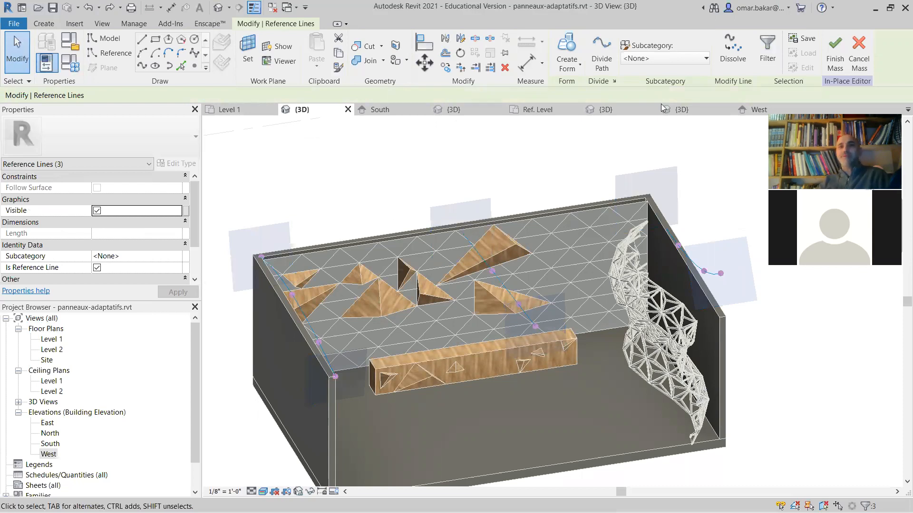
left_click(567, 50)
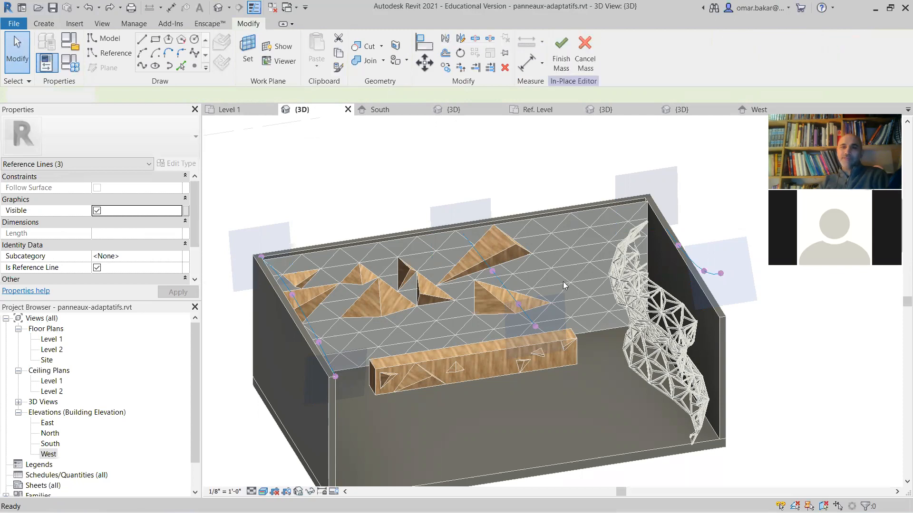
middle_click_drag(477, 370, 361, 441, "shift")
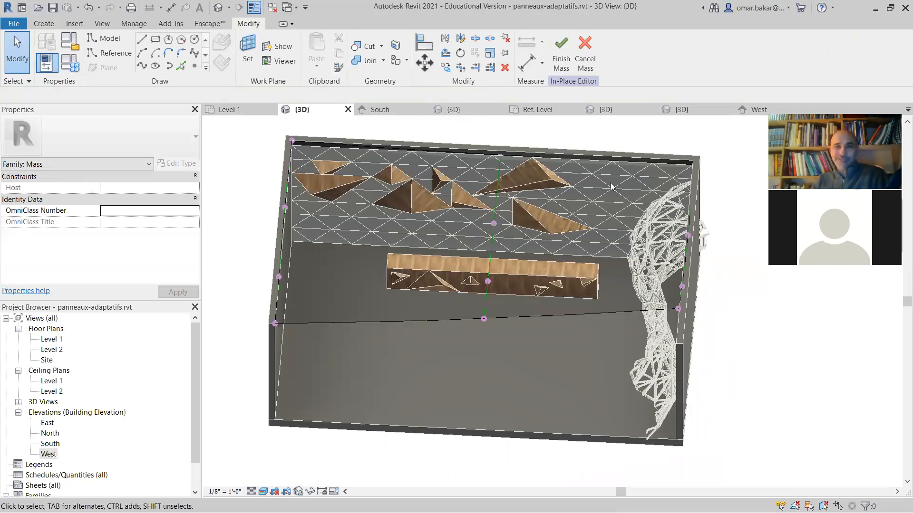
Divide the surface of the curved roof form and apply the Rectangle pattern to it
left_click(530, 317)
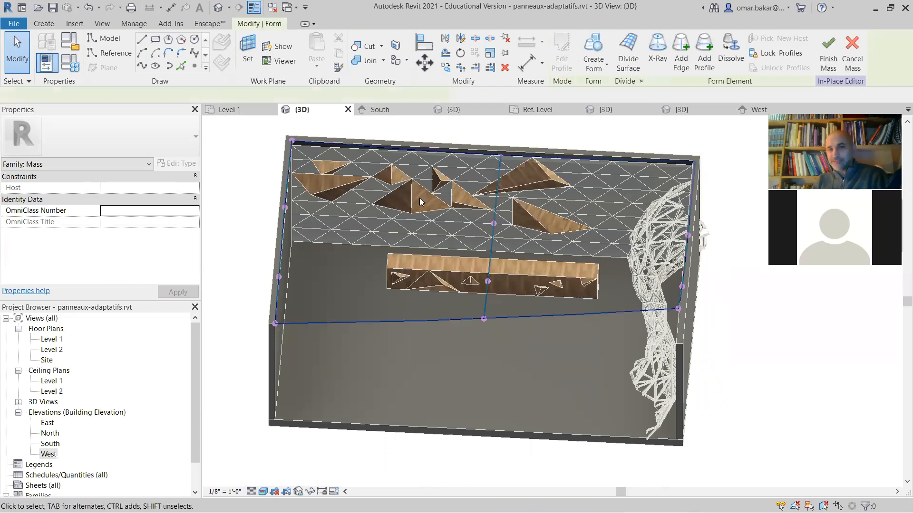
left_click(663, 238)
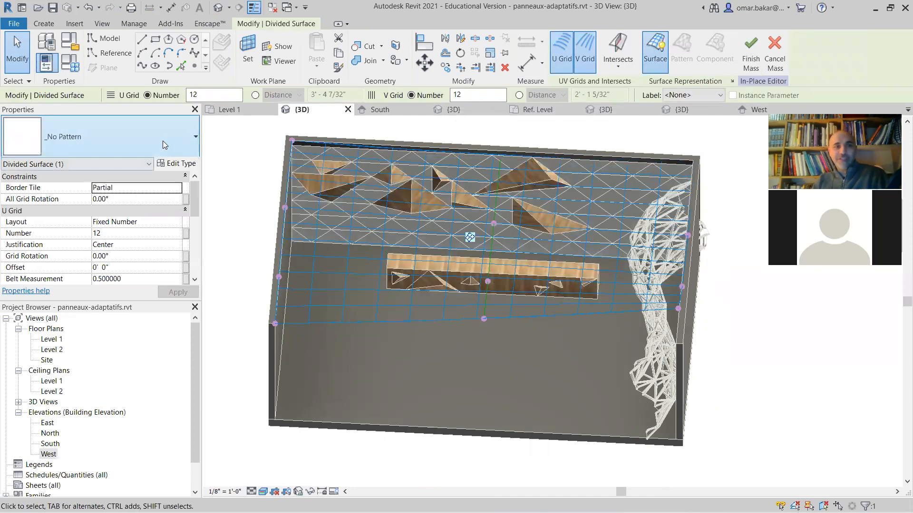
left_click(157, 146)
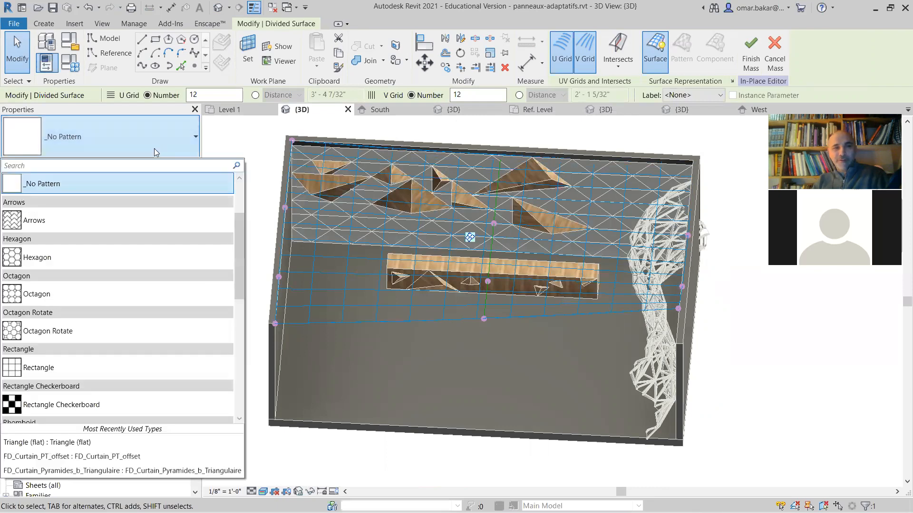
left_click(34, 369)
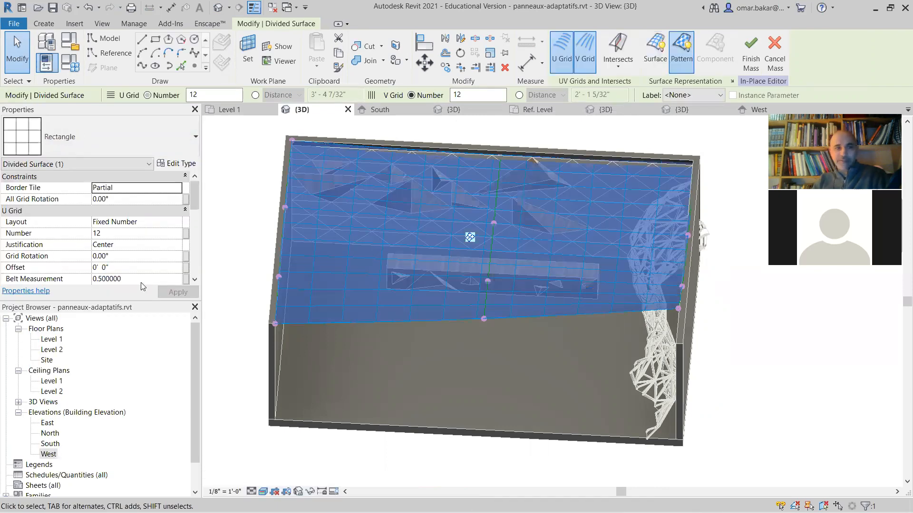
Set the divided surface's U Grid layout to Maximum Spacing with a distance of 3' 0"
left_click(181, 222)
left_click(176, 222)
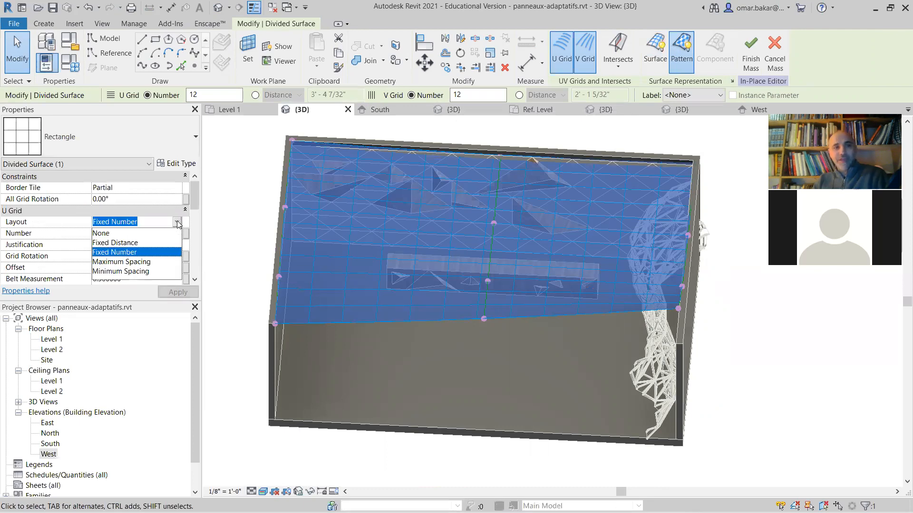
left_click(116, 263)
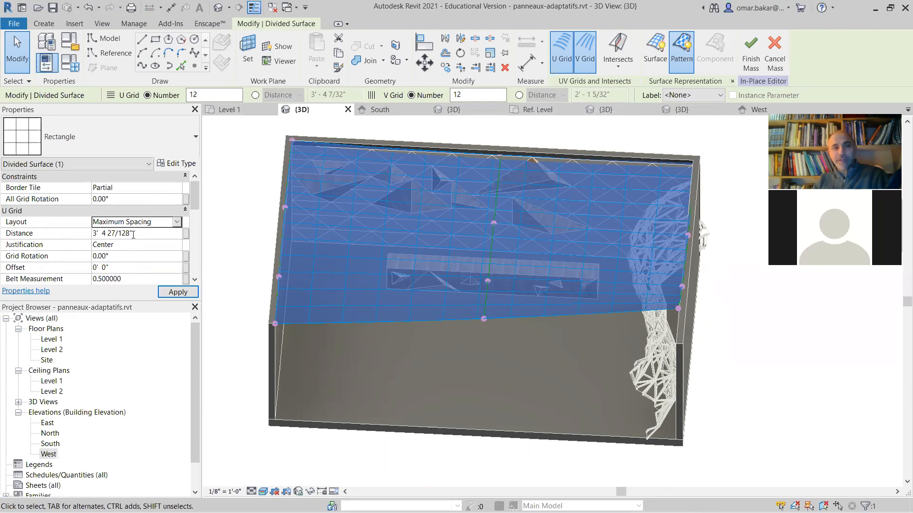
left_click(136, 232)
left_click(62, 234)
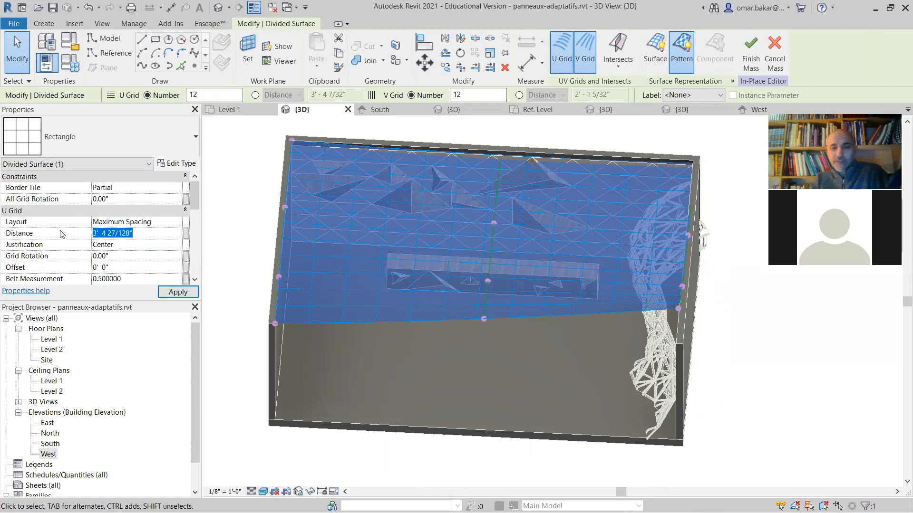
type("3'  0")
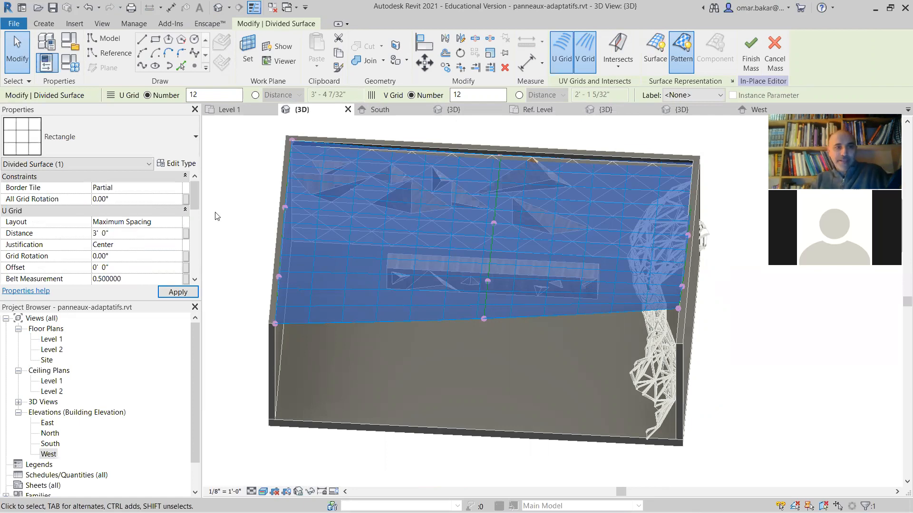
Apply the U Grid change and switch the divided surface's V Grid layout to Maximum Spacing
scroll(199, 238, "down", 3)
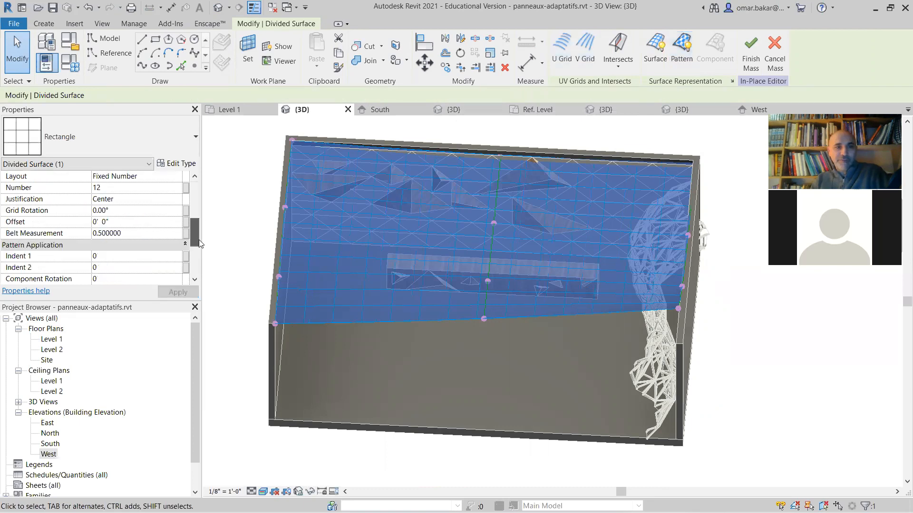
scroll(200, 240, "down", 3)
scroll(206, 226, "up", 5)
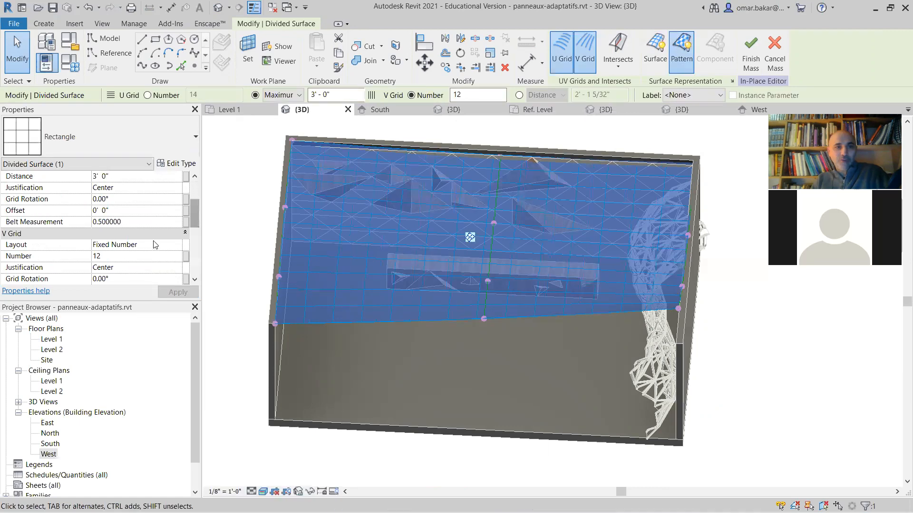
left_click(184, 246)
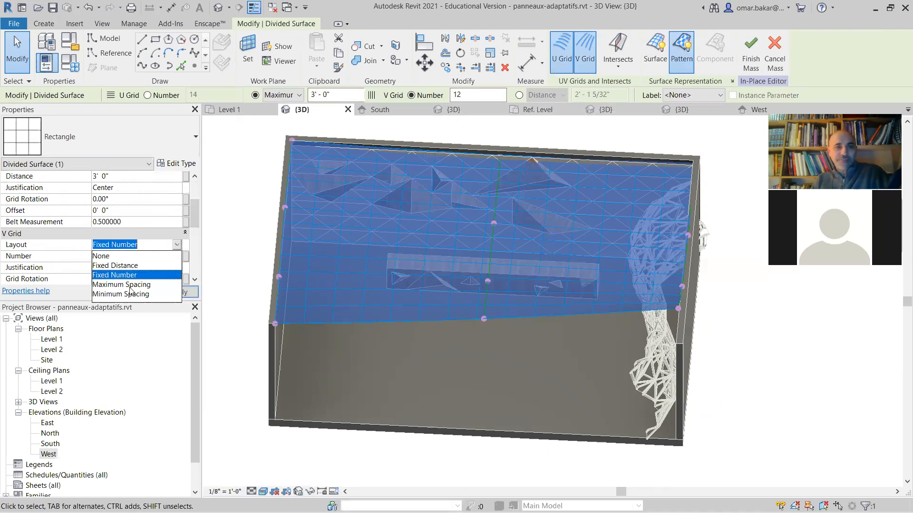
left_click(130, 286)
left_click(117, 256)
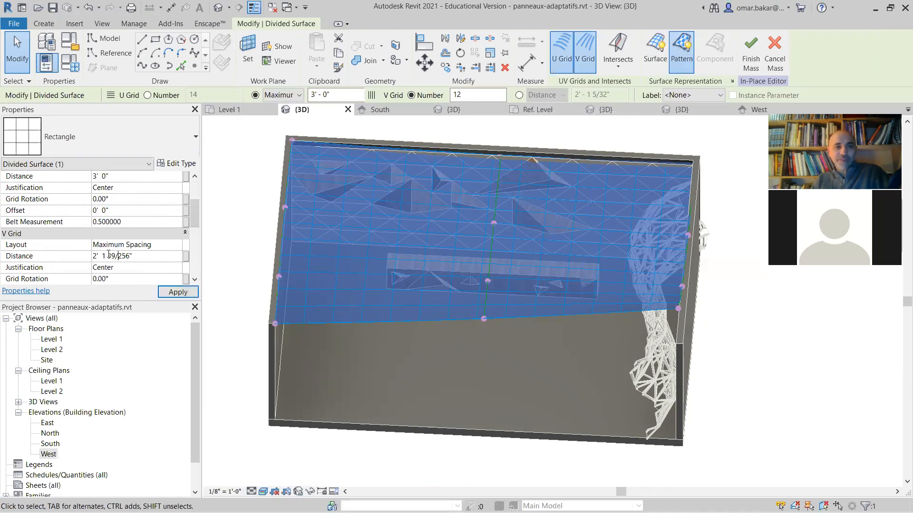
left_click_drag(117, 256, 1, 256)
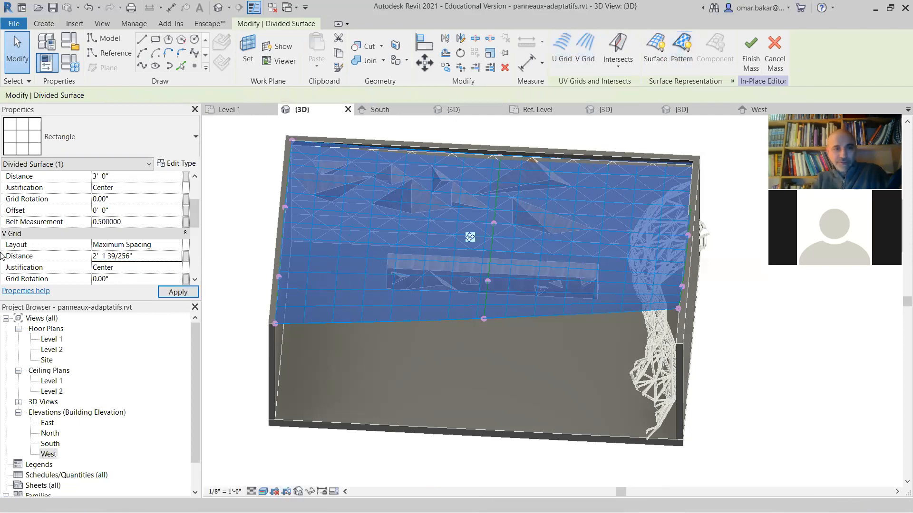
left_click(175, 287)
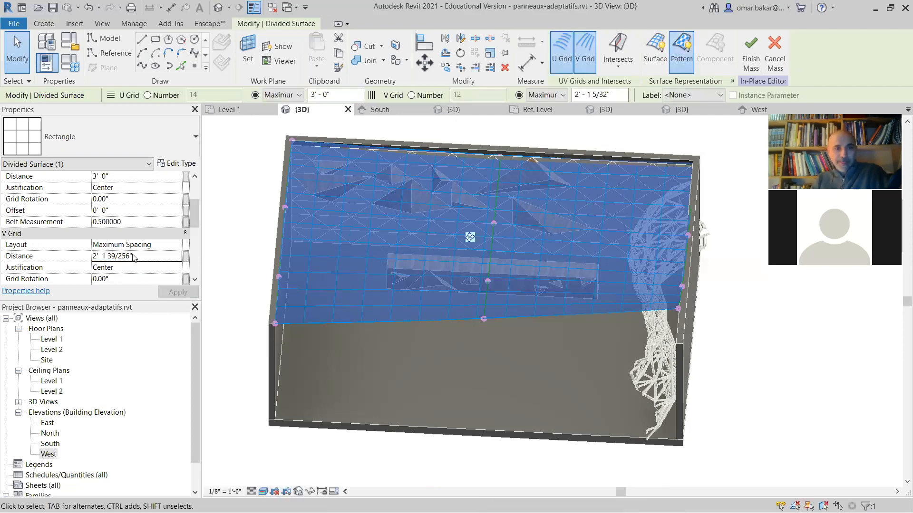
Set the V Grid's maximum spacing distance to 3' 0" and apply it to the roof surface
left_click_drag(143, 253, 81, 258)
key("ctrl+a")
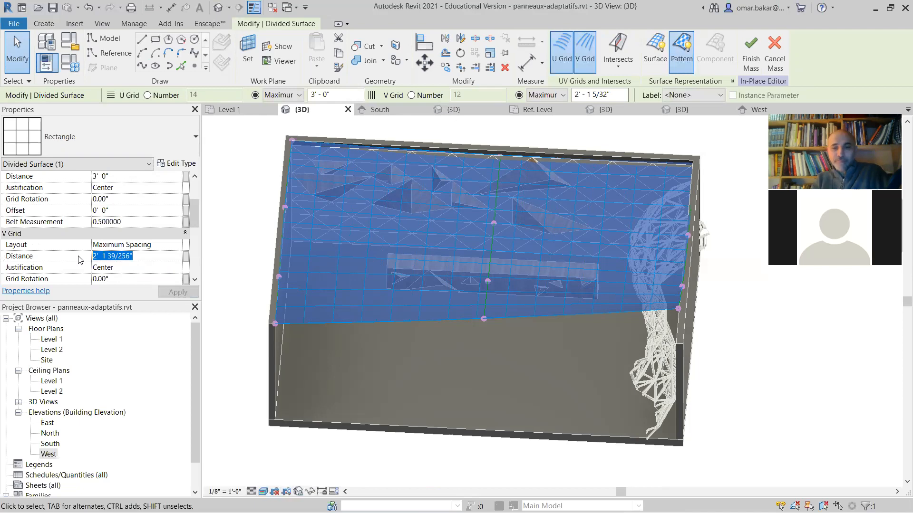
type("3'")
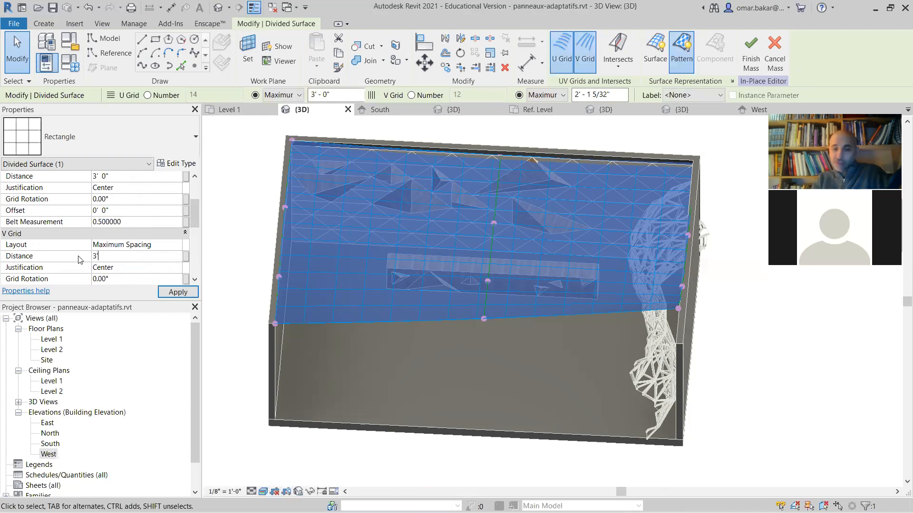
key("Return")
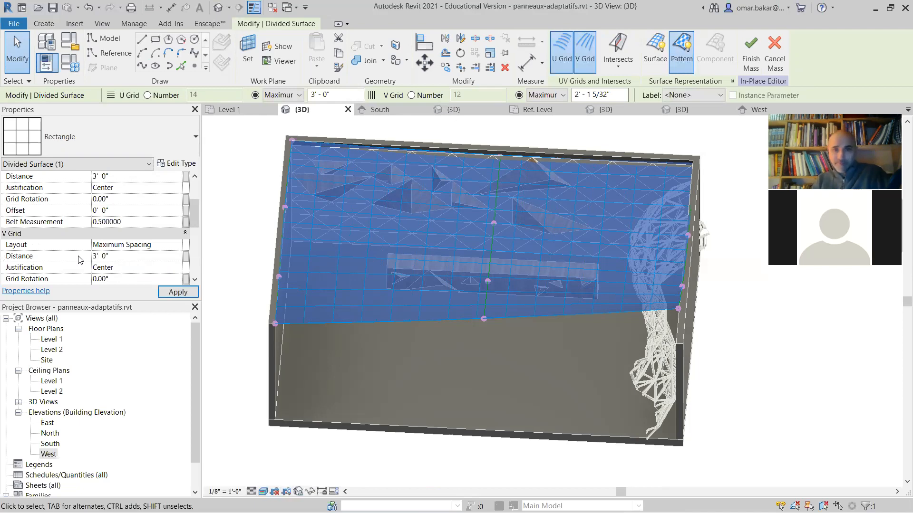
left_click(175, 293)
left_click(176, 291)
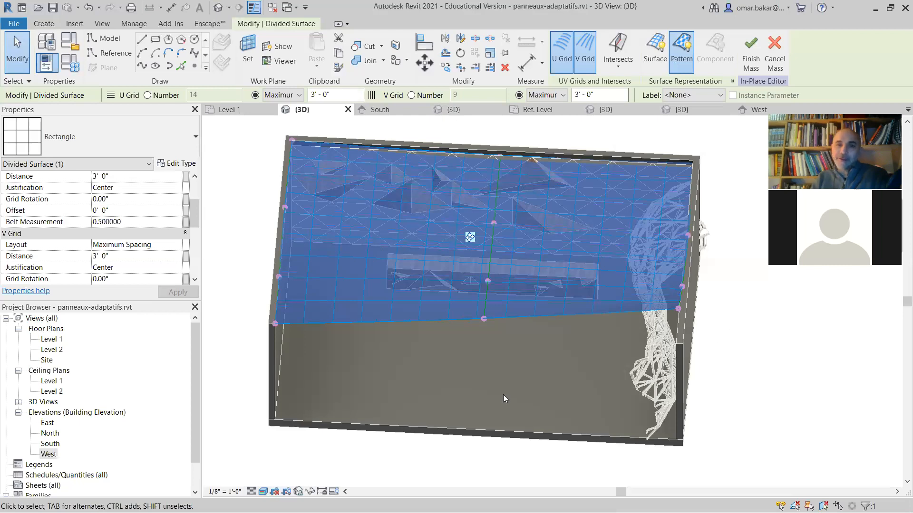
key("Escape")
middle_click_drag(529, 396, 577, 299, "shift")
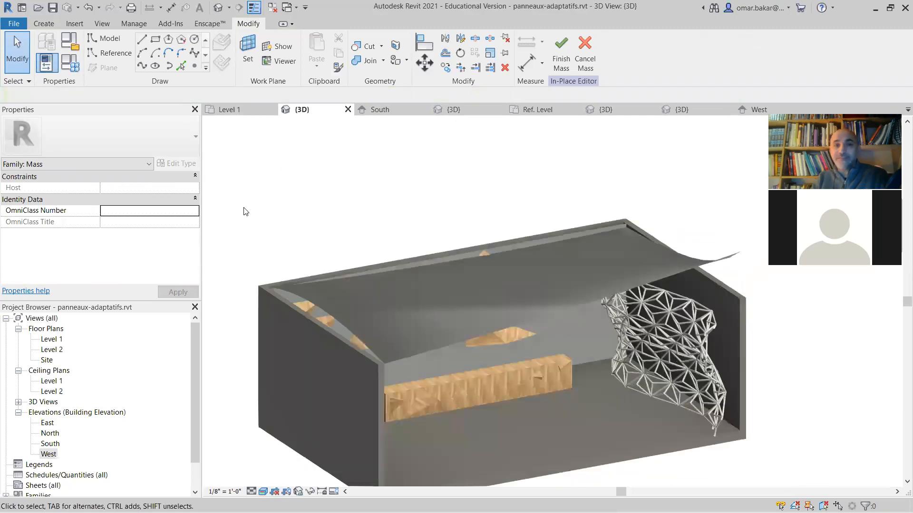
middle_click_drag(525, 295, 512, 355, "shift")
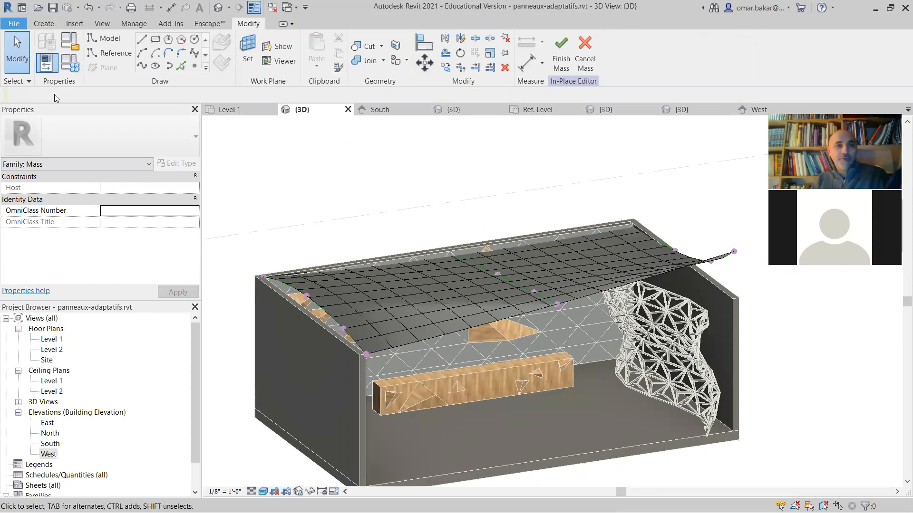
Create a new family from the pattern-based curtain panel template in the English-Imperial template folder
mouse_move(57, 104)
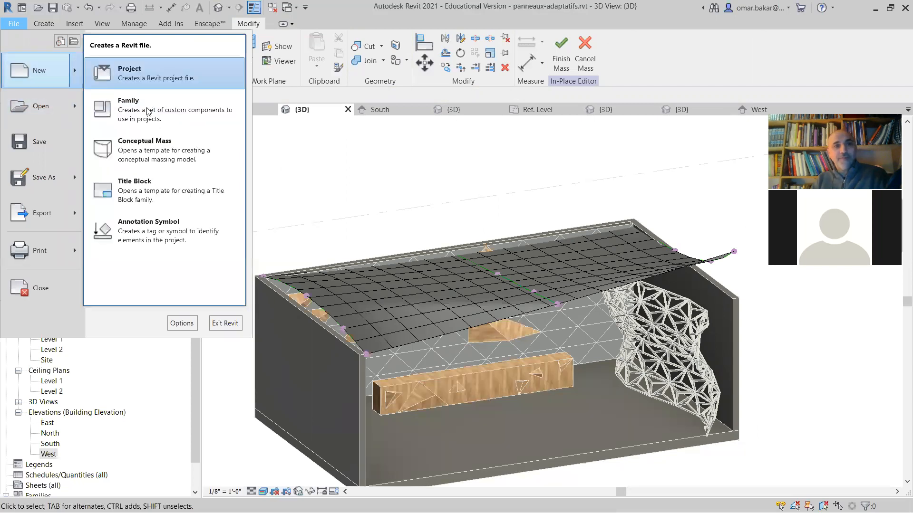
left_click(387, 158)
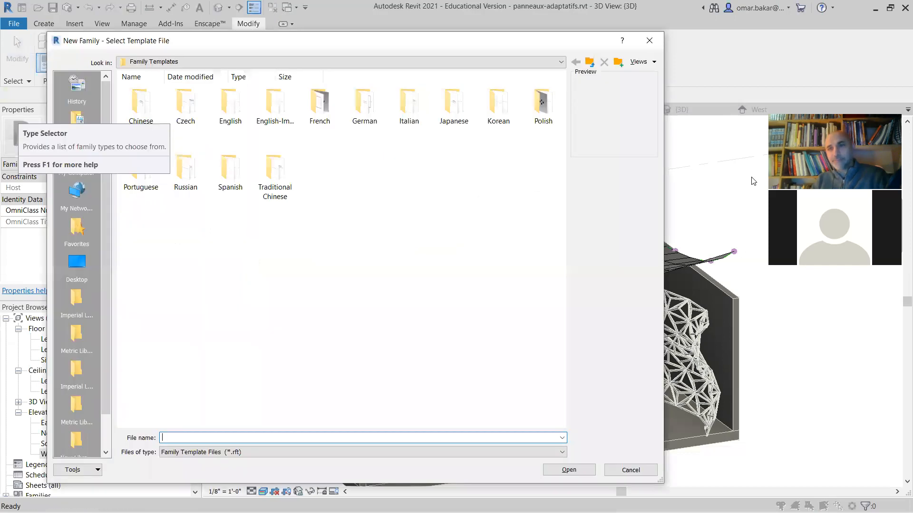
double_click(277, 116)
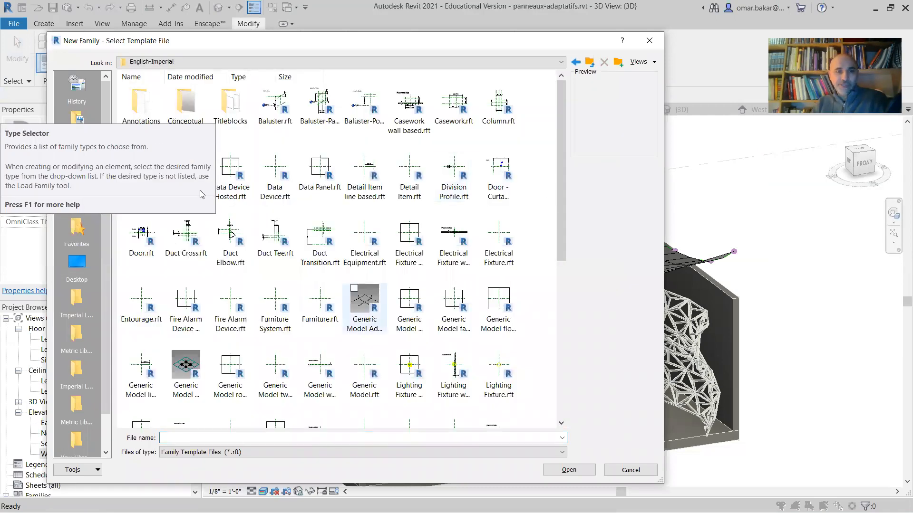
left_click_drag(334, 43, 461, 45)
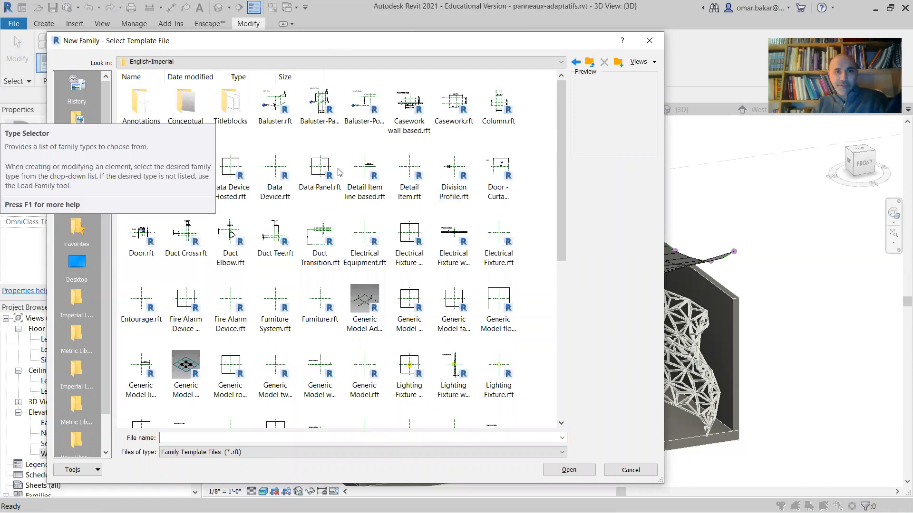
key("Escape")
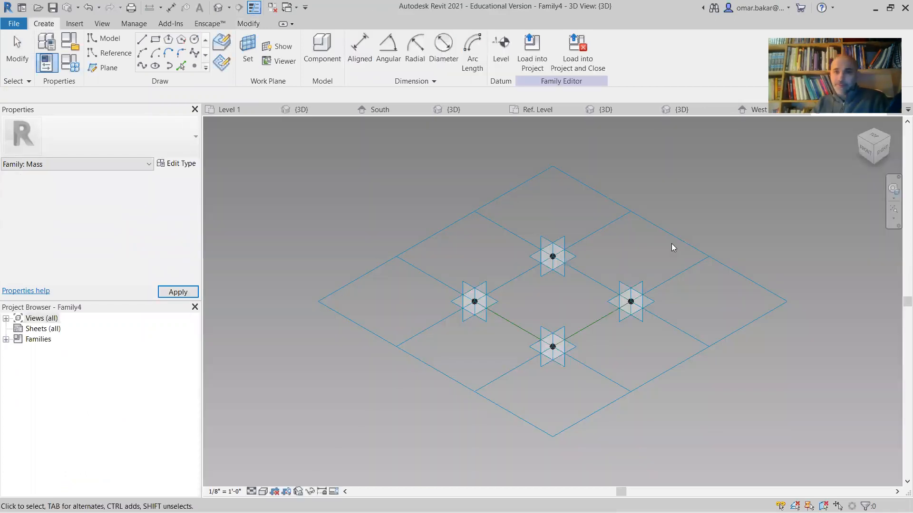
Set both the horizontal and vertical spacing of the tile pattern grid to 3' 0"
left_click(776, 271)
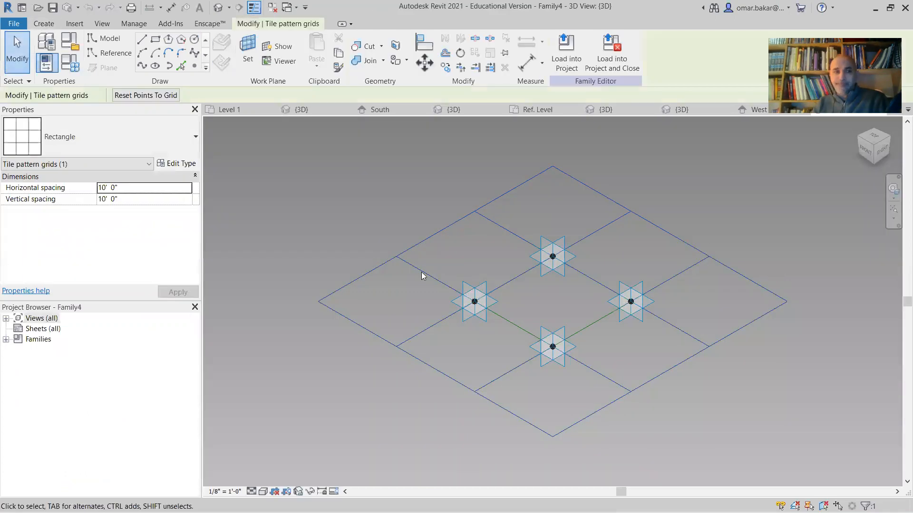
left_click(59, 190)
type("3")
left_click(106, 199)
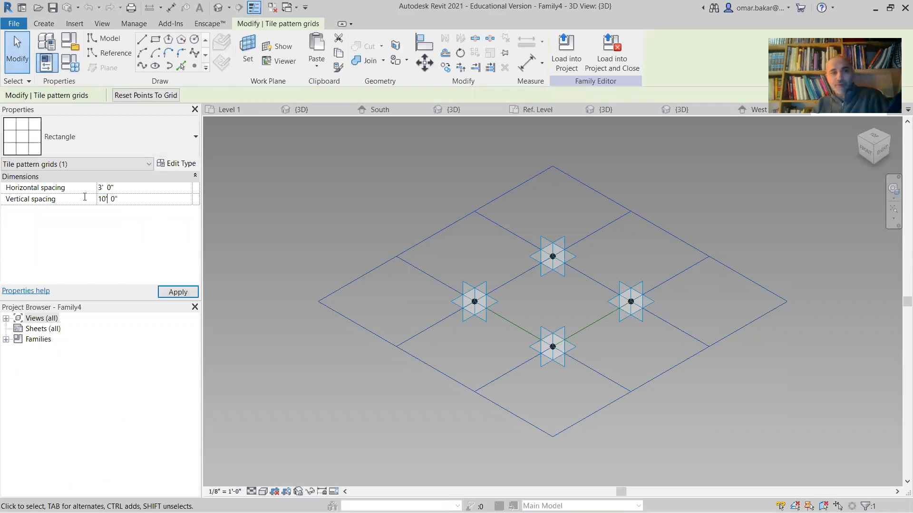
double_click(137, 200)
type("3")
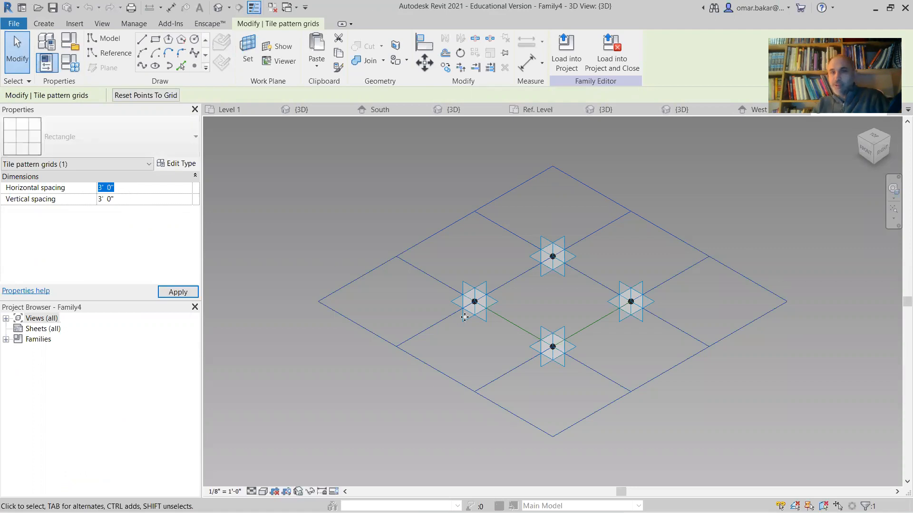
scroll(386, 319, "up", 5)
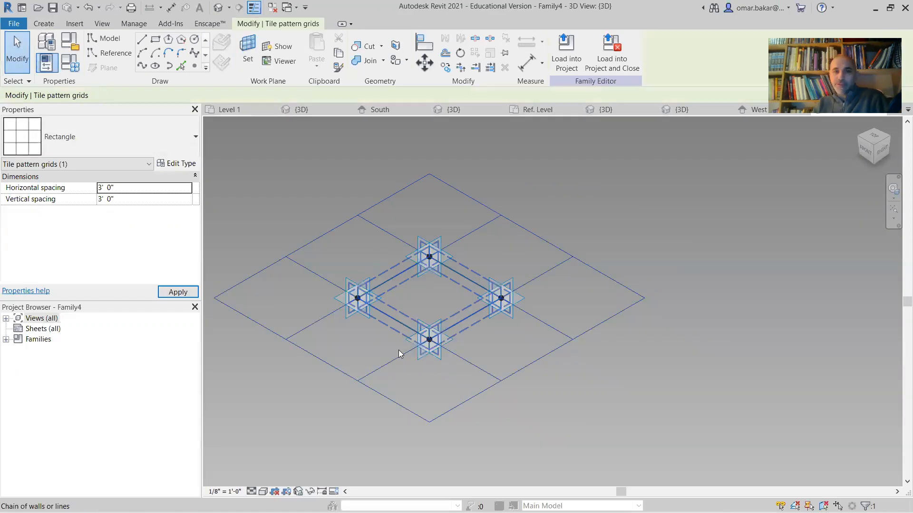
scroll(480, 352, "up", 2)
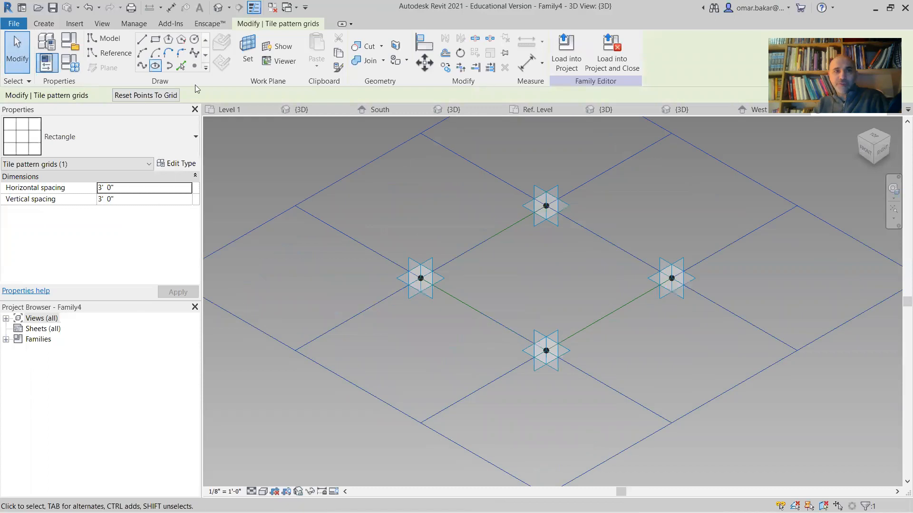
left_click(172, 9)
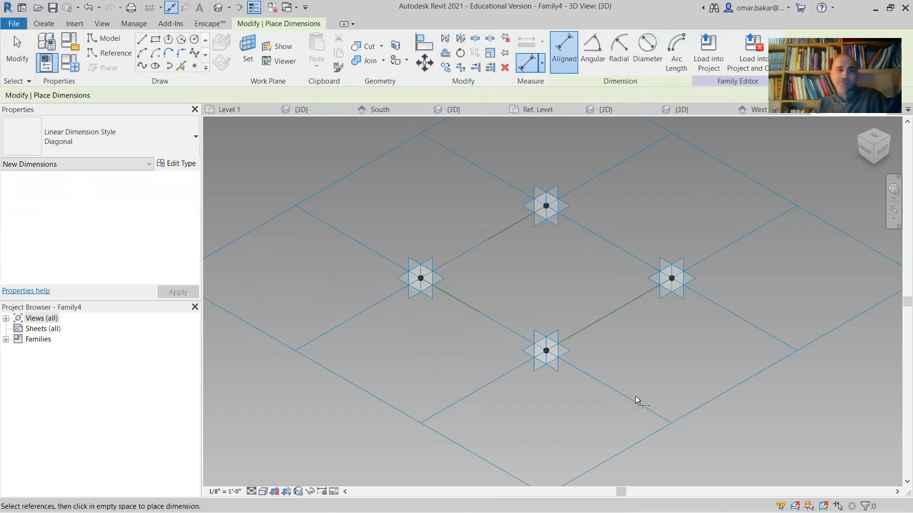
key("Escape")
key("Escape")
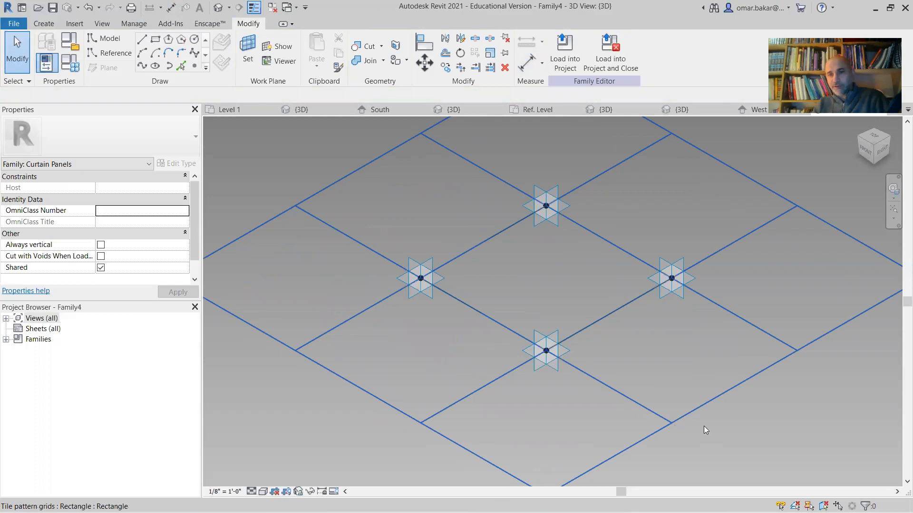
left_click(722, 423)
scroll(695, 413, "down", 3)
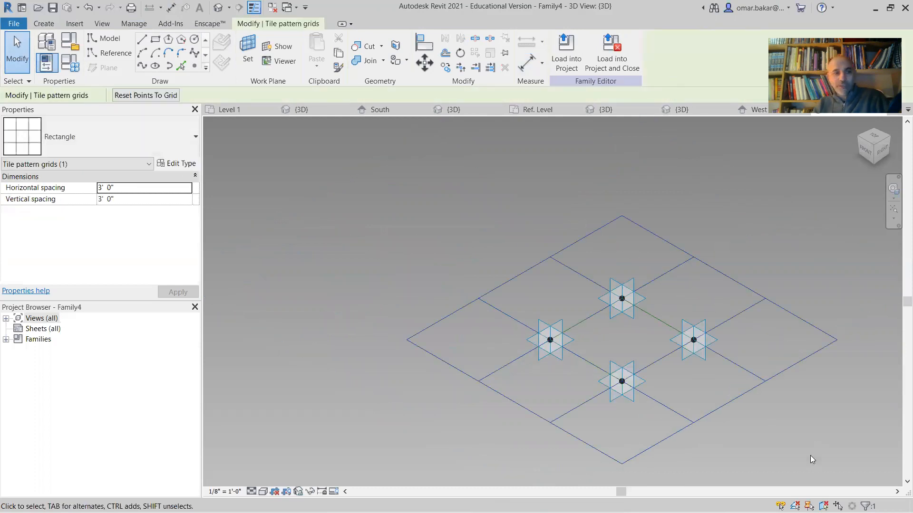
left_click(618, 468)
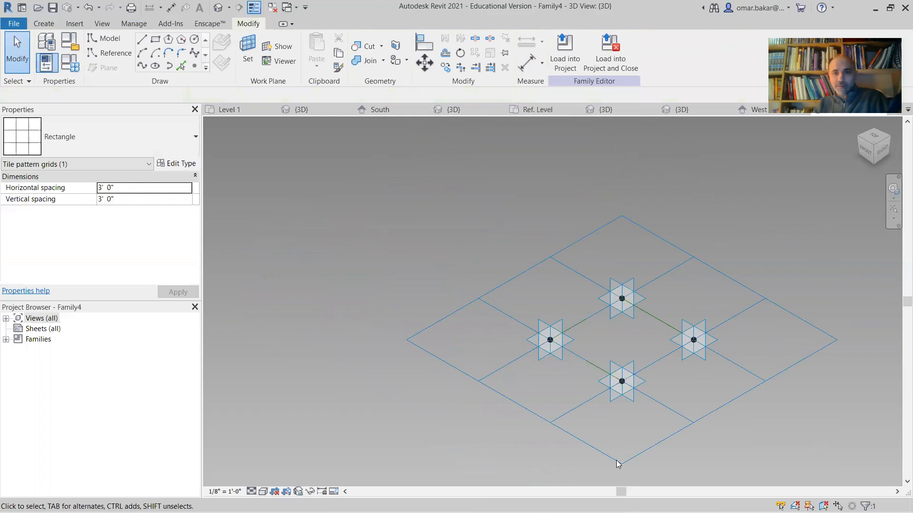
left_click(620, 463)
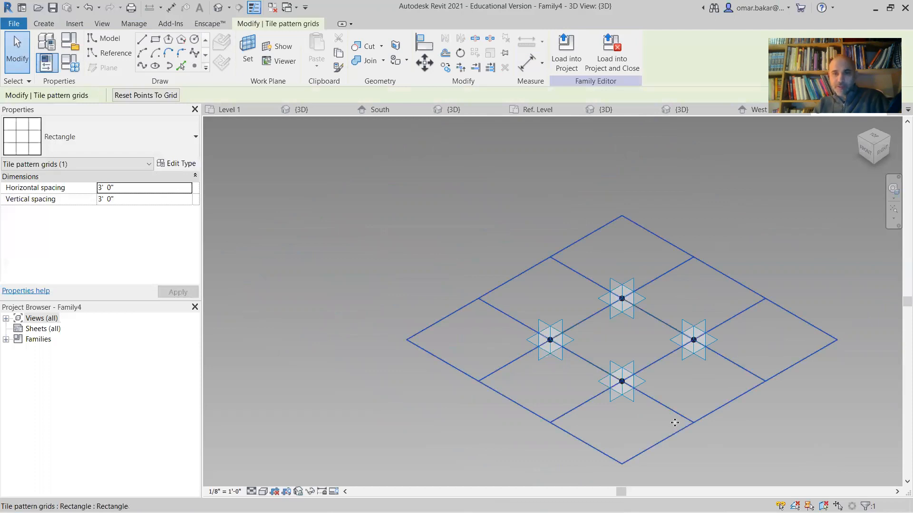
scroll(599, 351, "up", 3)
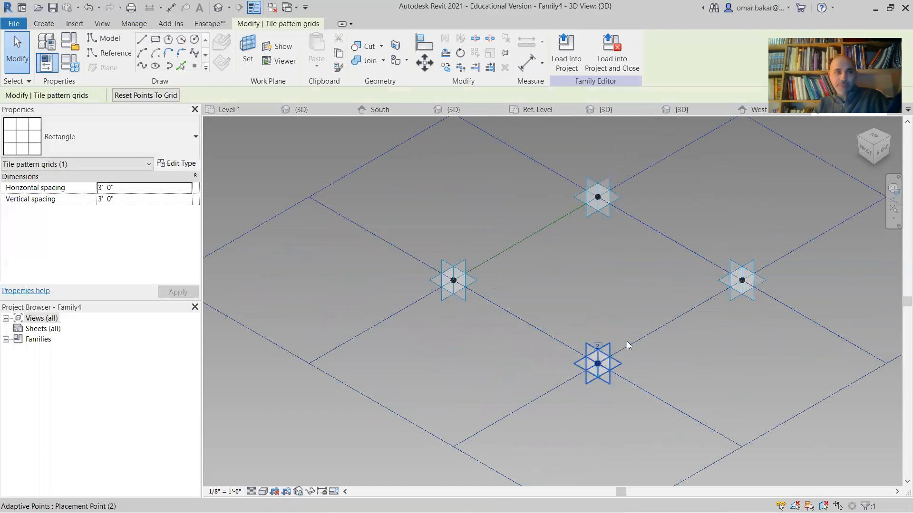
key("Tab")
scroll(637, 343, "up", 1)
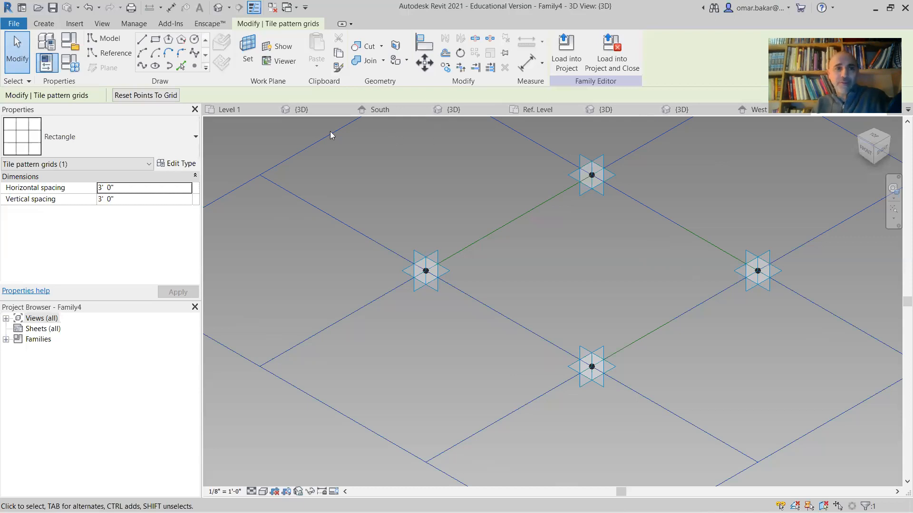
Place a reference point on adaptive point 1, using that point's horizontal reference plane as the work plane
left_click(105, 53)
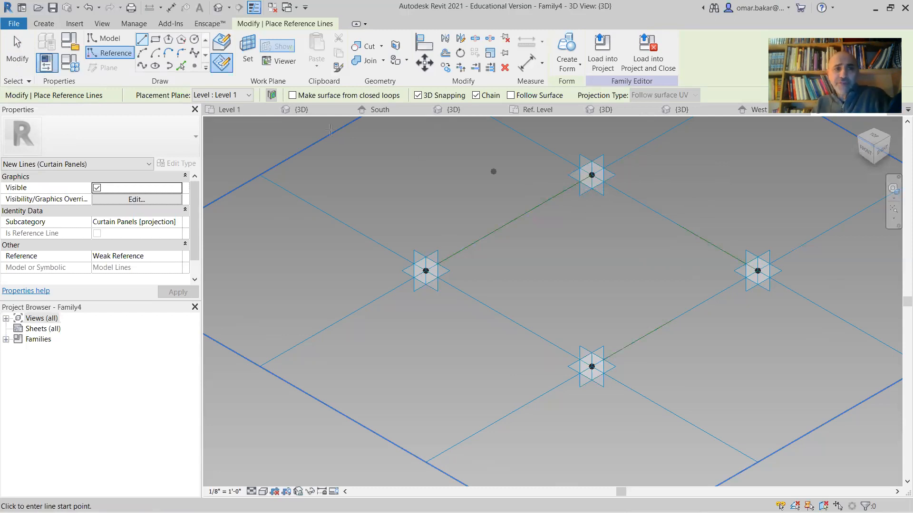
left_click(194, 66)
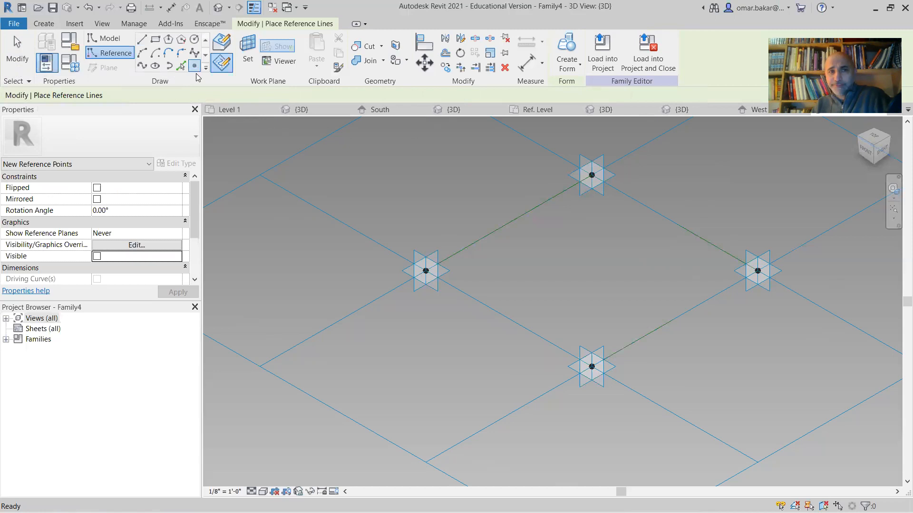
left_click(228, 48)
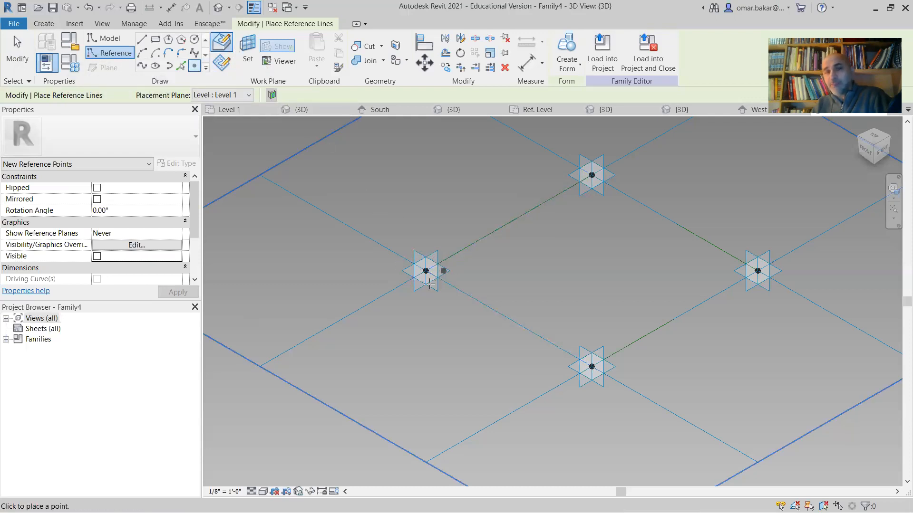
left_click(246, 45)
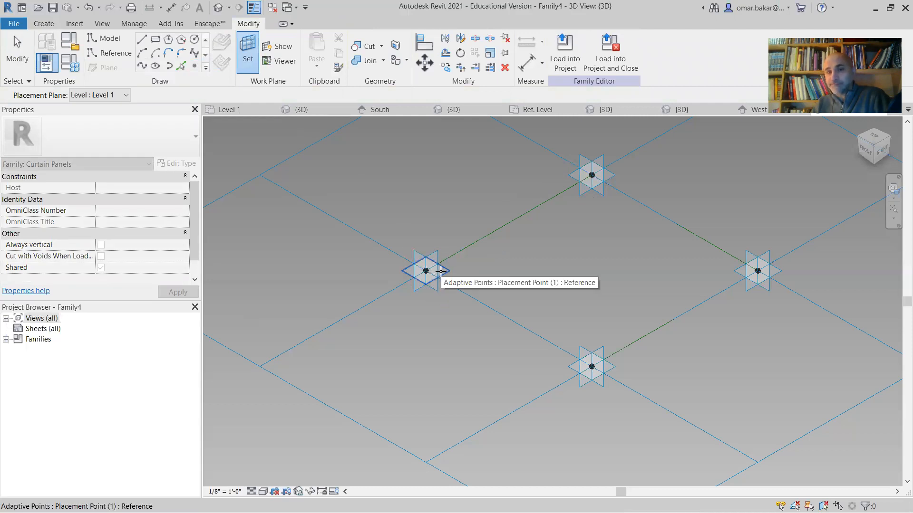
left_click(441, 271)
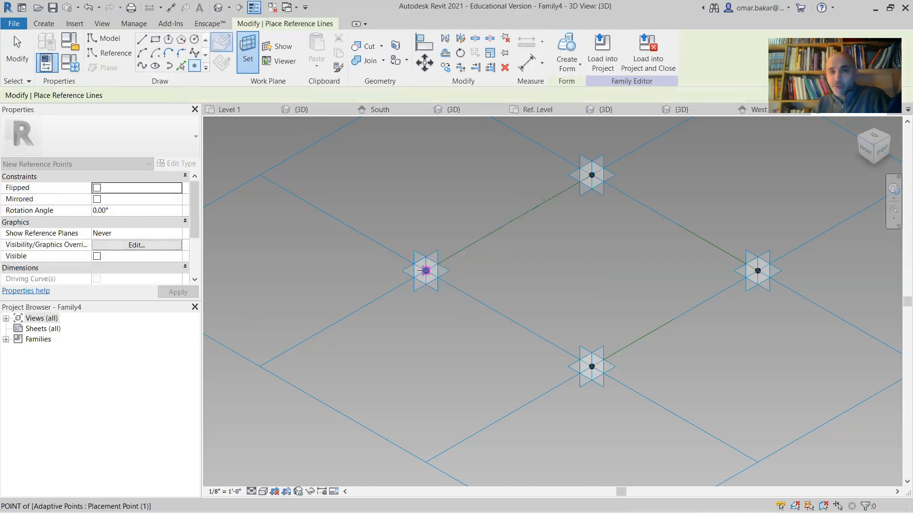
left_click(449, 282)
key("Escape")
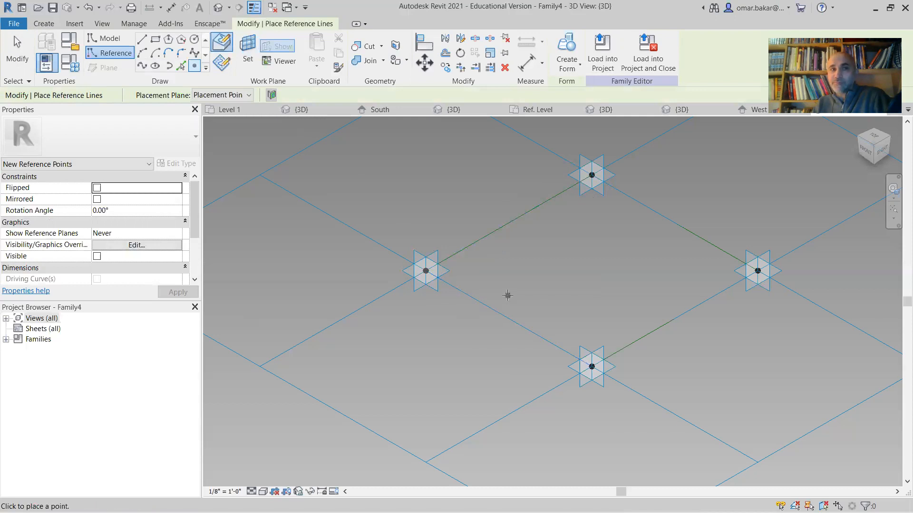
Place reference points on adaptive points 4, 3 and 2, setting each one's horizontal plane as the work plane, and finish placing
key("Escape")
left_click(593, 181)
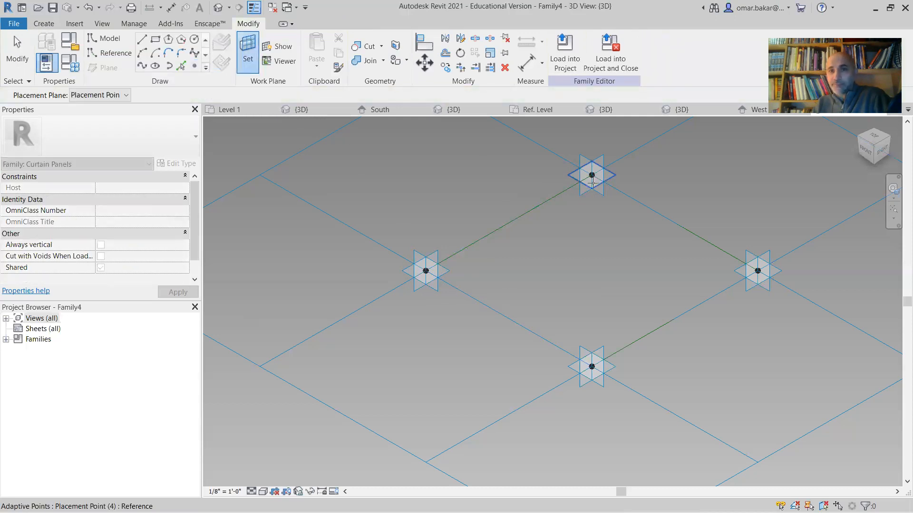
left_click(592, 179)
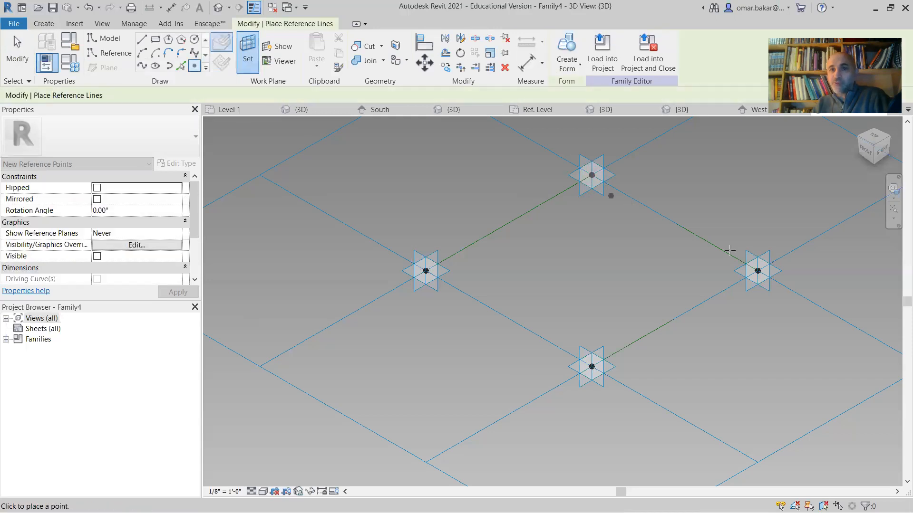
left_click(251, 48)
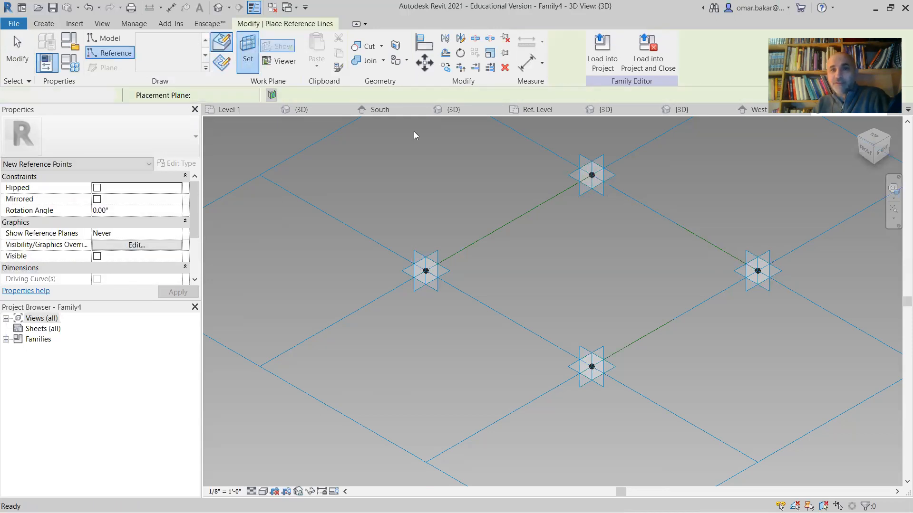
left_click(759, 280)
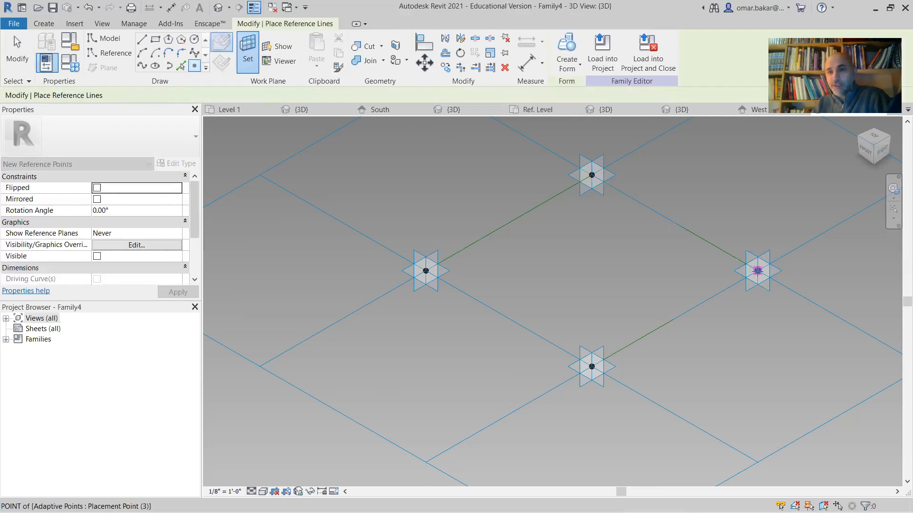
left_click(241, 49)
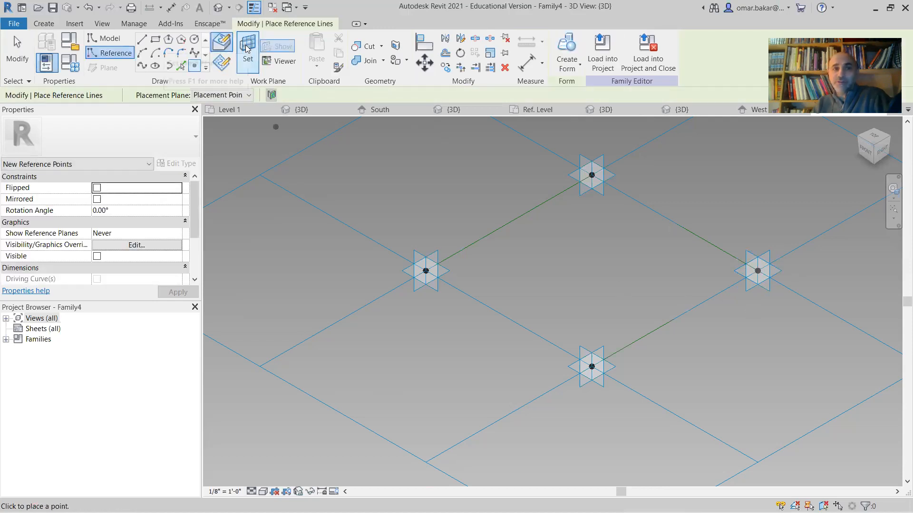
left_click(594, 380)
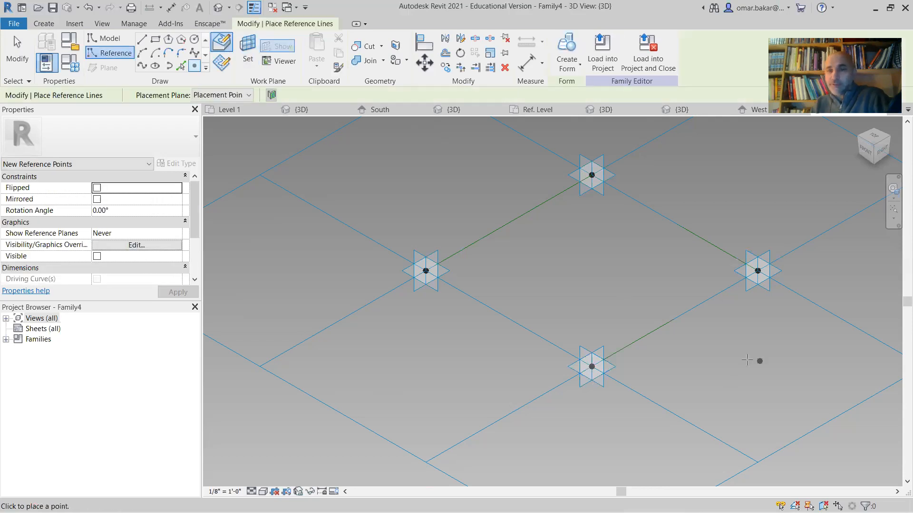
left_click(14, 54)
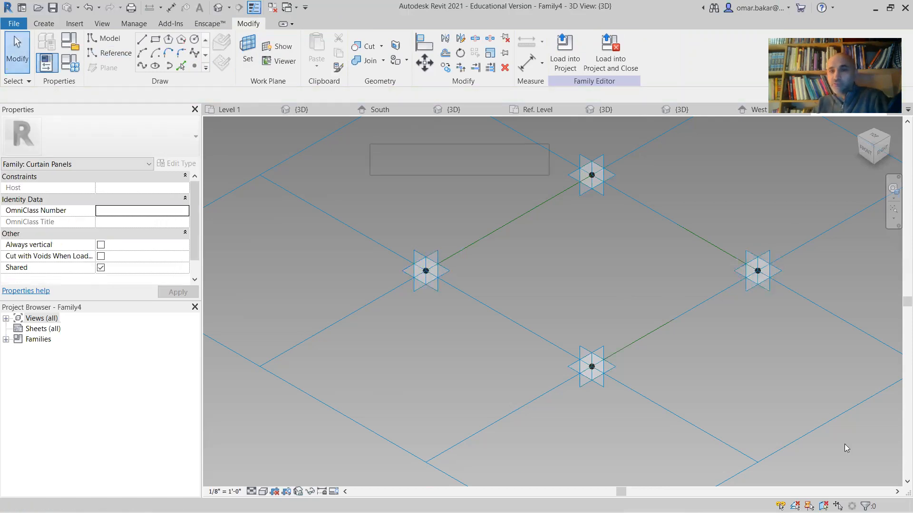
Select the central panel frame with all its points and check the selected categories in the selection filter
left_click_drag(851, 440, 851, 443)
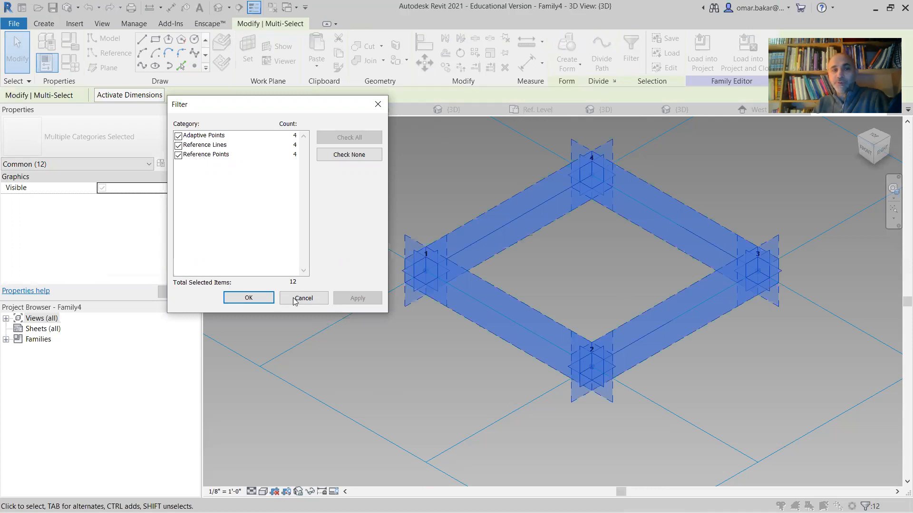
key("Escape")
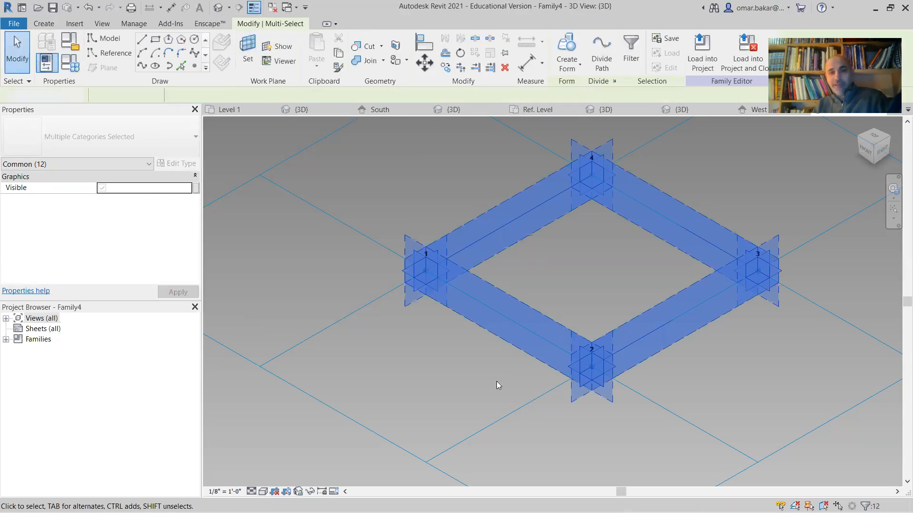
left_click(423, 379)
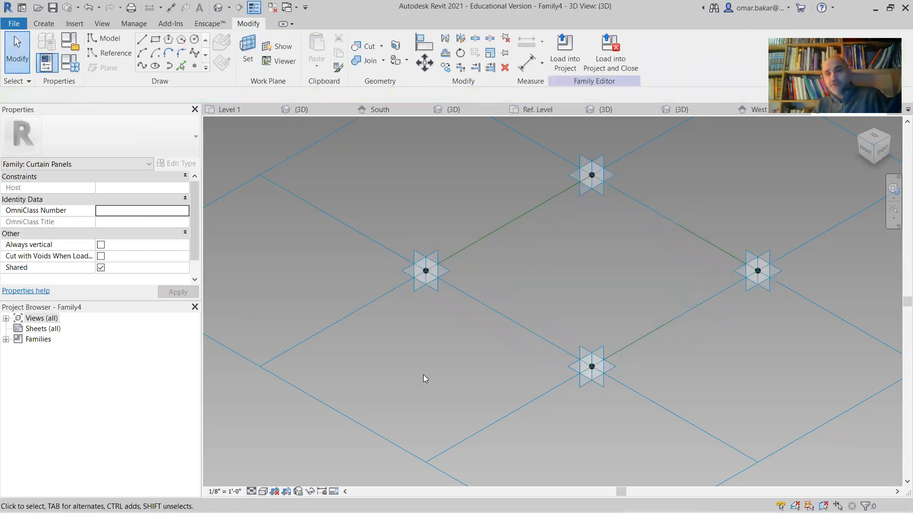
Recheck the frame's categories in the selection filter with the last reference point undone, and redo that point
key("Escape")
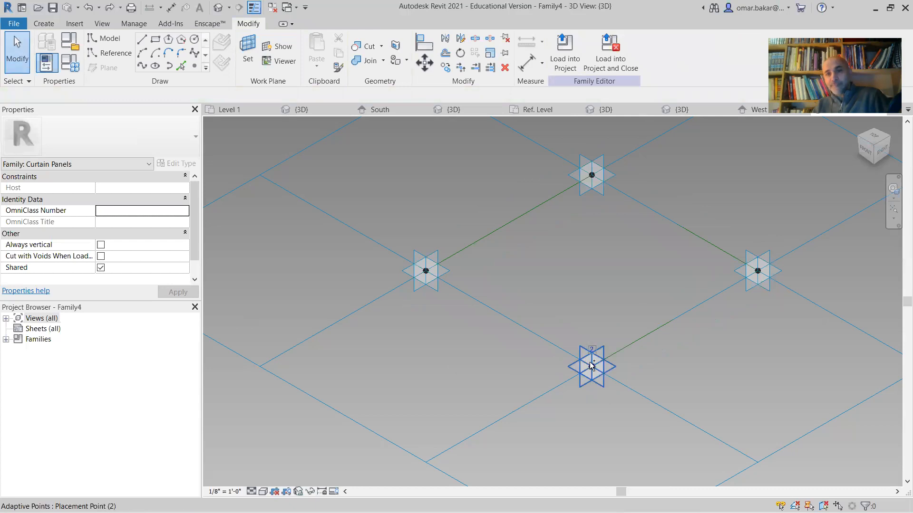
left_click_drag(564, 317, 649, 409)
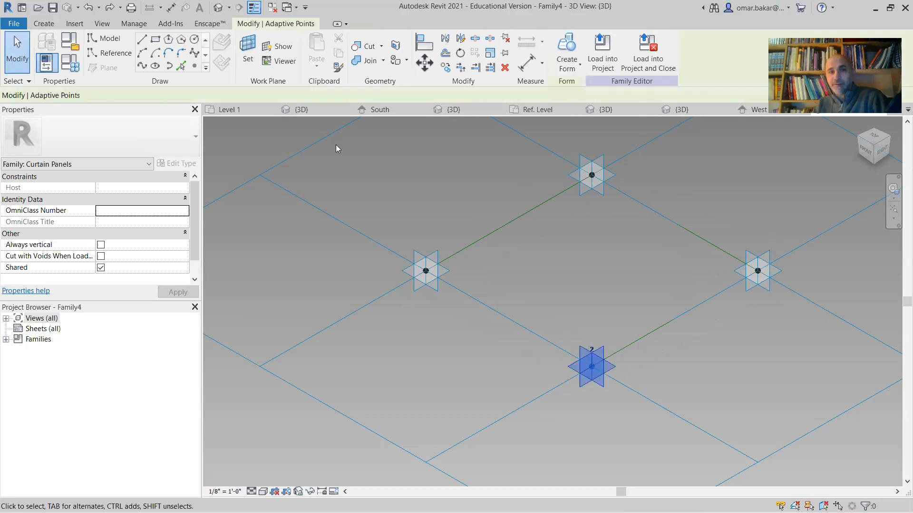
left_click_drag(347, 150, 817, 403)
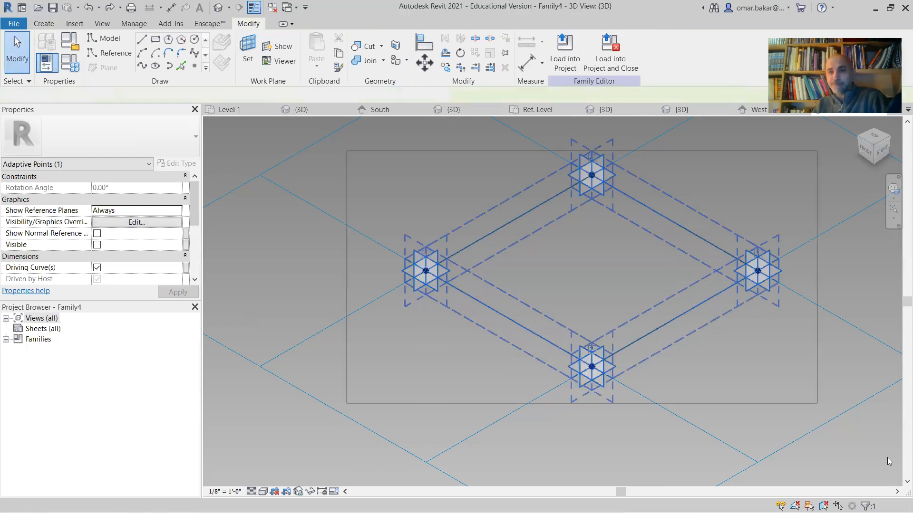
left_click(865, 507)
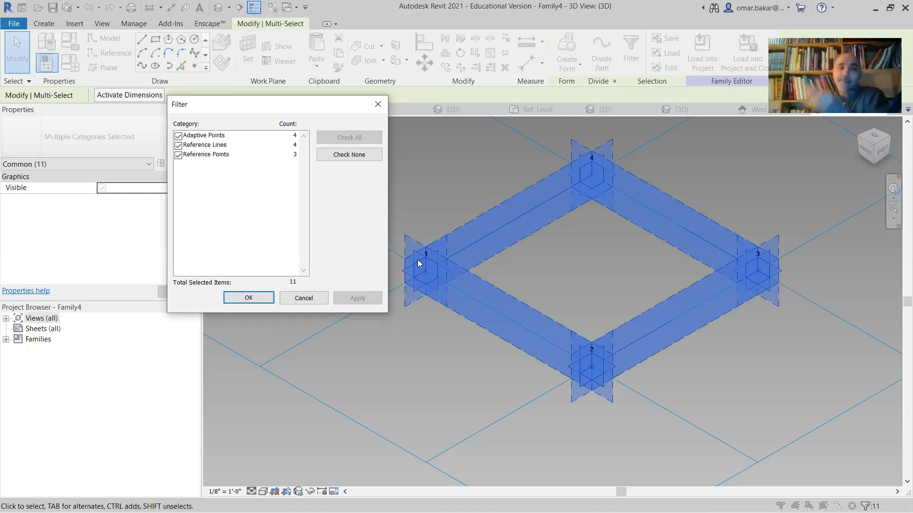
left_click(312, 299)
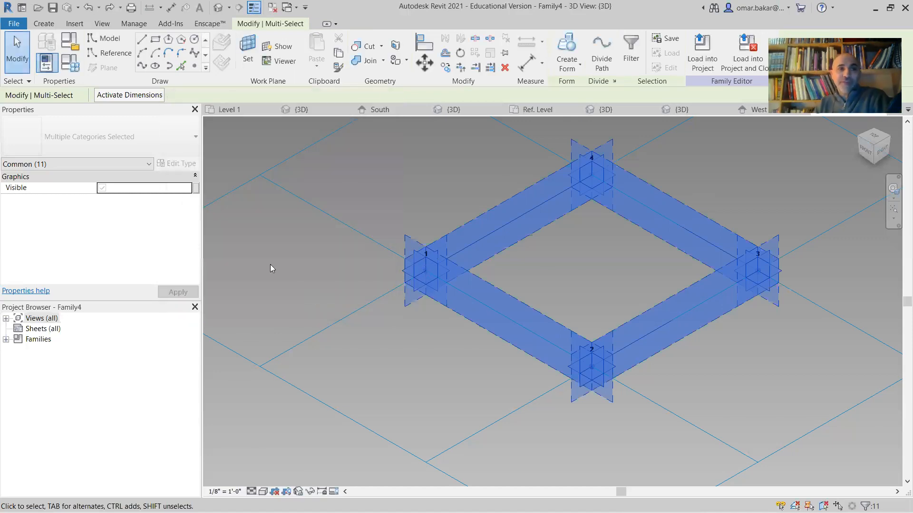
left_click(110, 8)
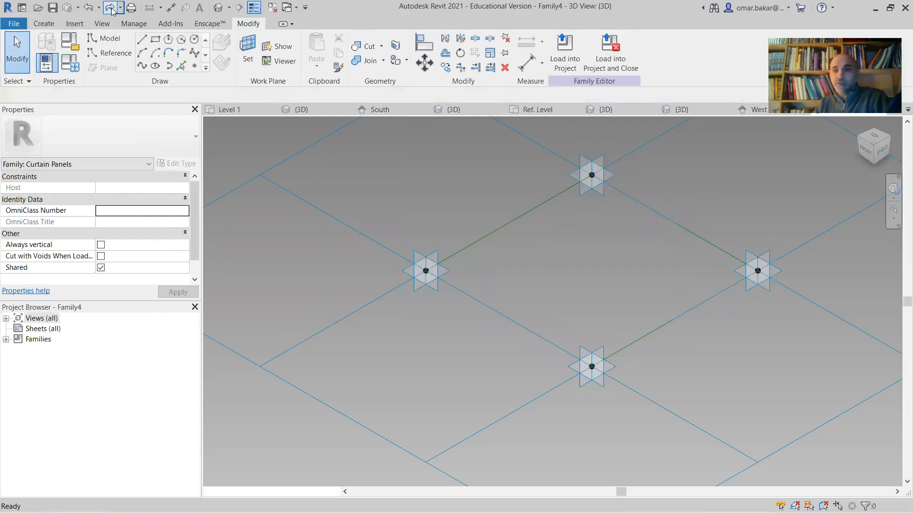
Select the whole panel frame and filter the selection to Reference Points only, excluding Adaptive Points and Reference Lines
left_click_drag(370, 132, 858, 473)
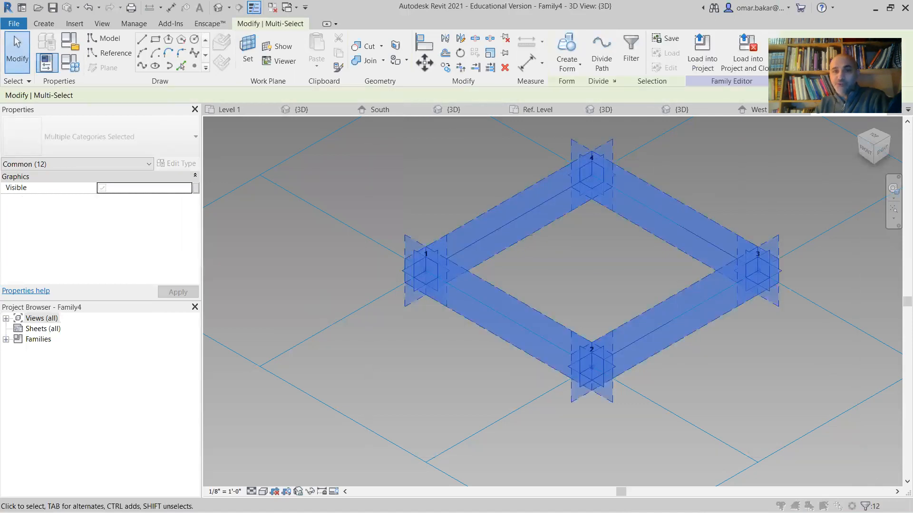
left_click(865, 507)
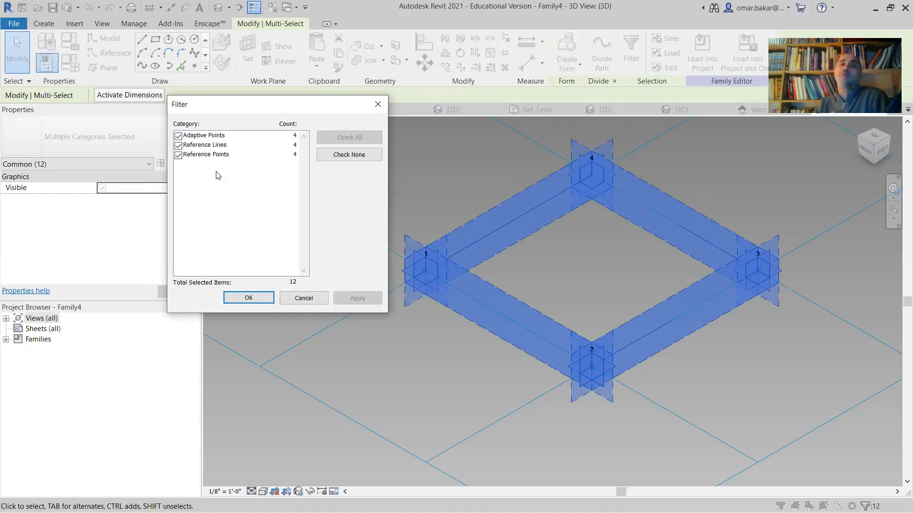
left_click(178, 145)
left_click(178, 136)
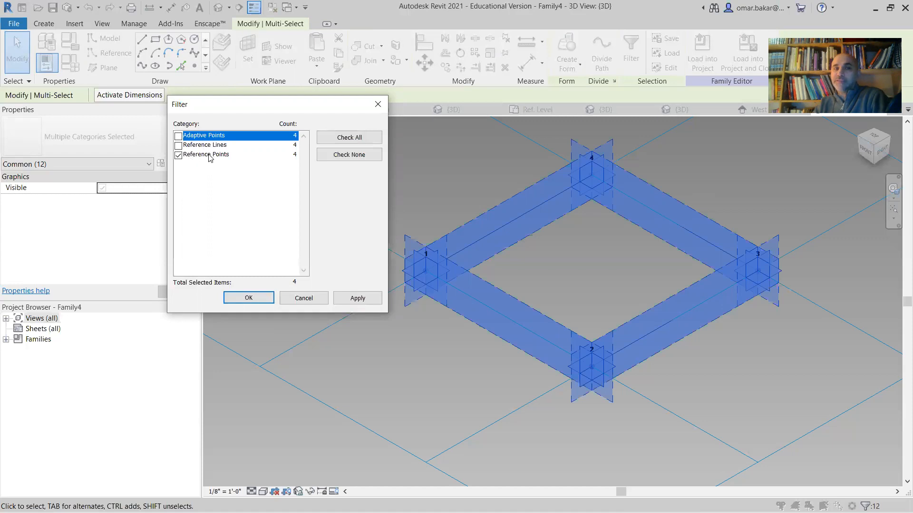
left_click(248, 298)
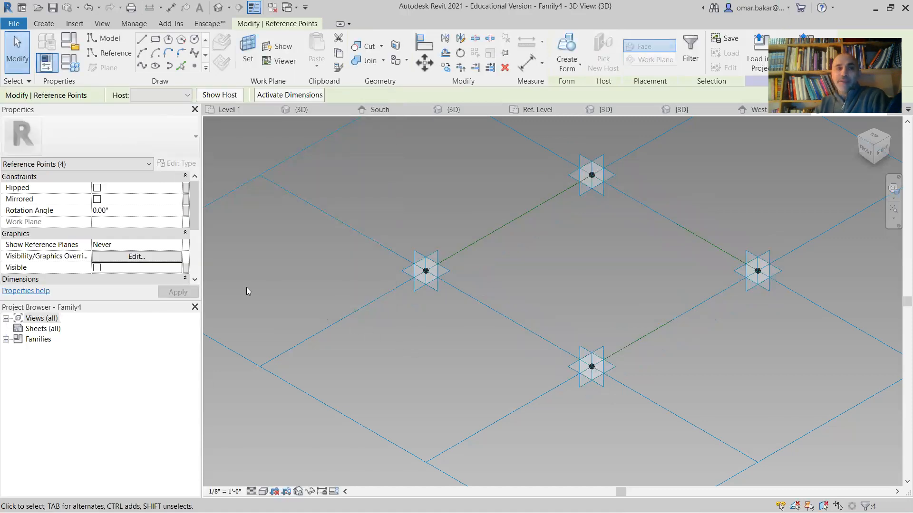
Set the Offset of the four selected reference points to 2' 0" and apply it
left_click_drag(197, 208, 197, 230)
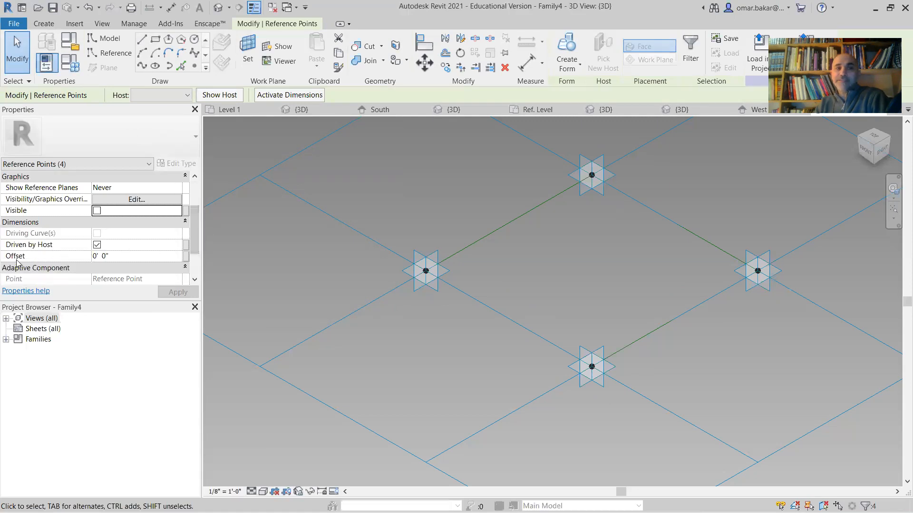
double_click(95, 256)
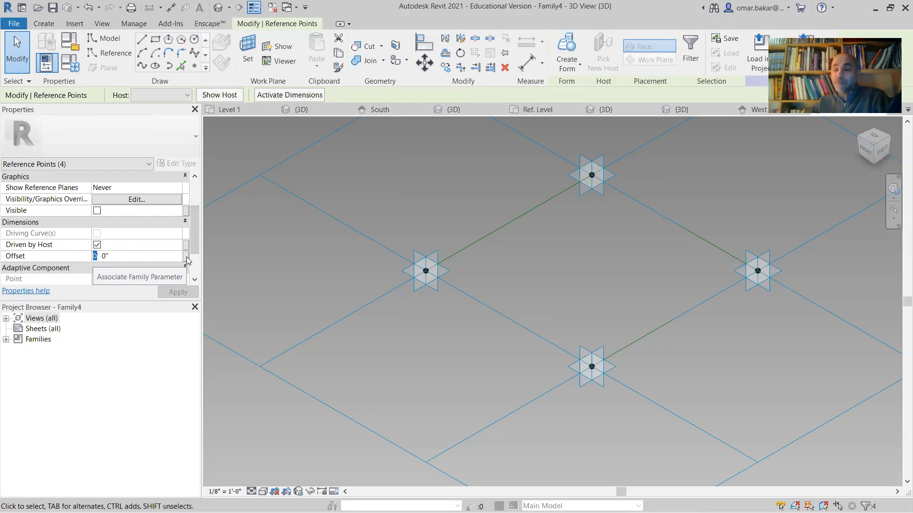
type("2")
left_click(172, 292)
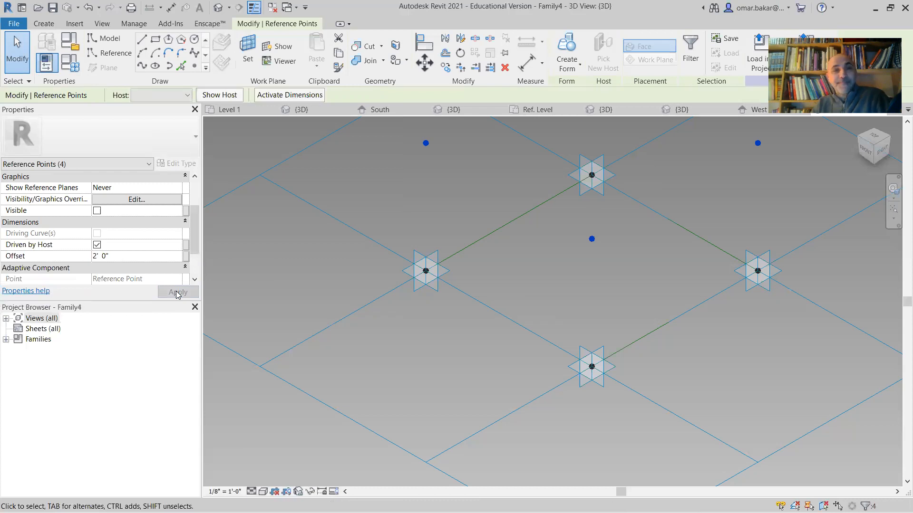
scroll(364, 273, "down", 1)
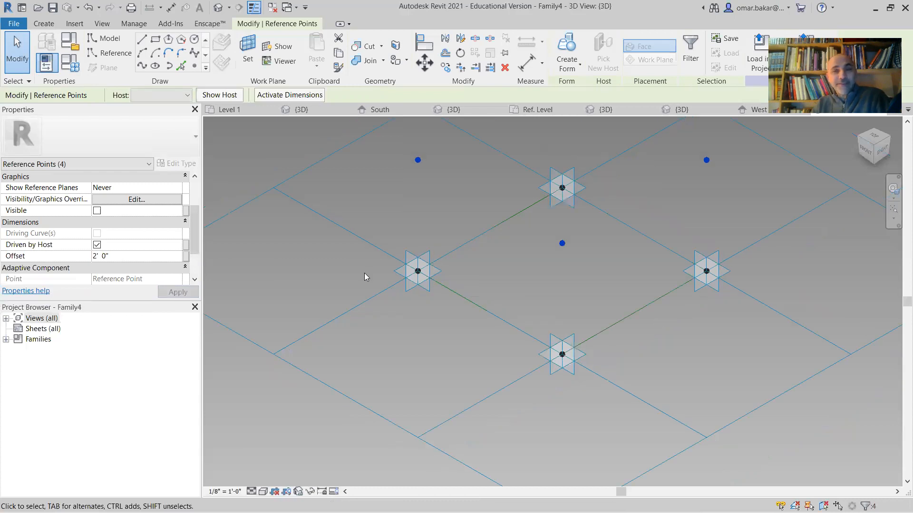
Check the family parameter association for the Offset of the four selected reference points, leave it unlinked, and clear the selection
scroll(364, 273, "down", 2)
middle_click_drag(375, 282, 391, 317)
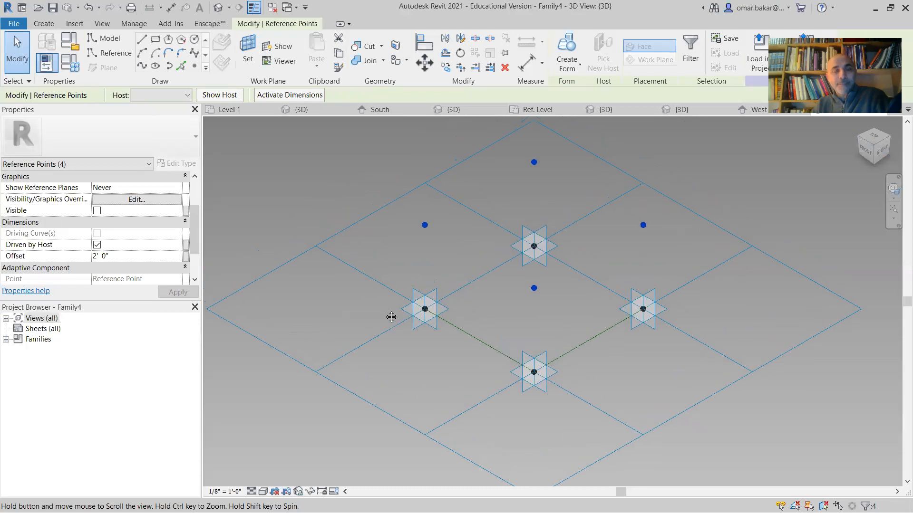
middle_click_drag(391, 317, 392, 317)
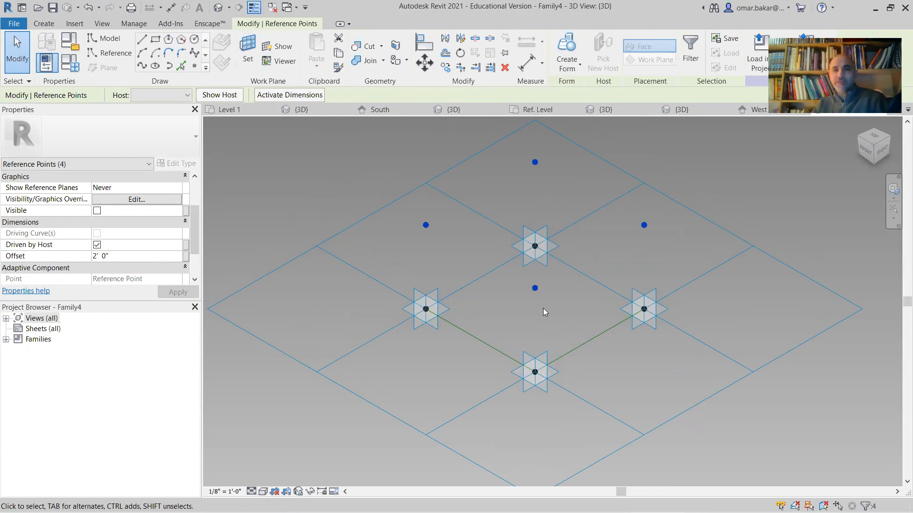
left_click(185, 257)
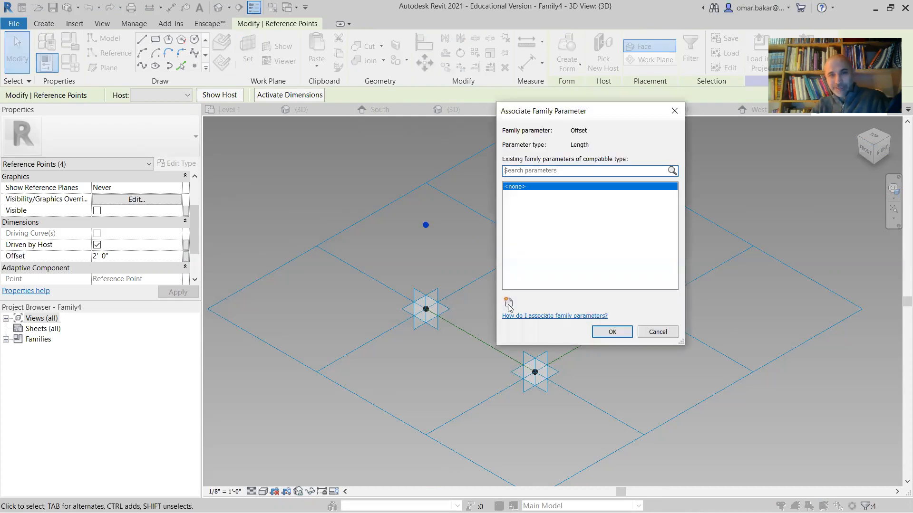
left_click(658, 333)
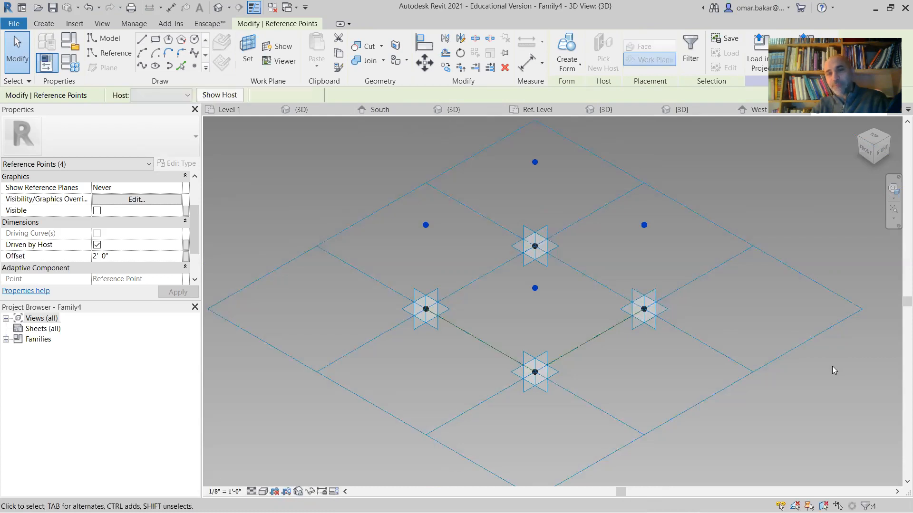
left_click(833, 370)
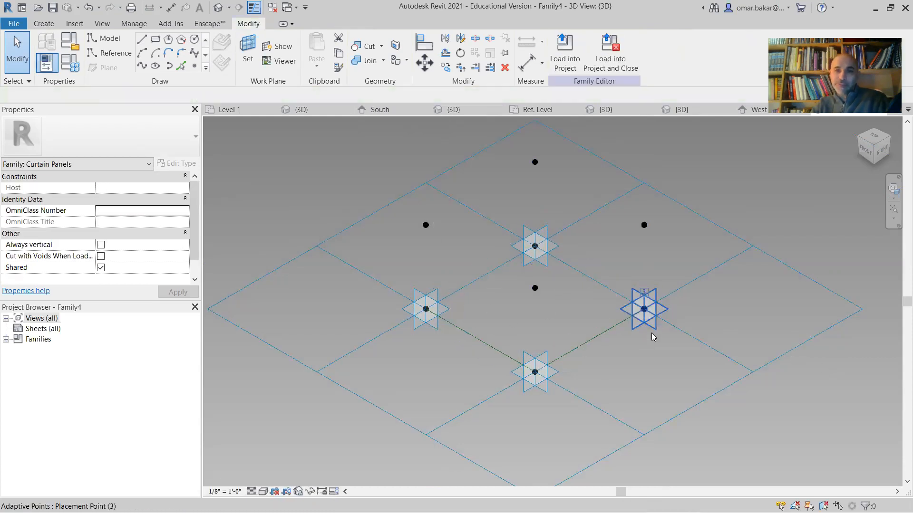
Test how the offset reference point follows its host by moving adaptive placement point 2 vertically off the grid twice, undoing each move
middle_click_drag(648, 381, 609, 376, "shift")
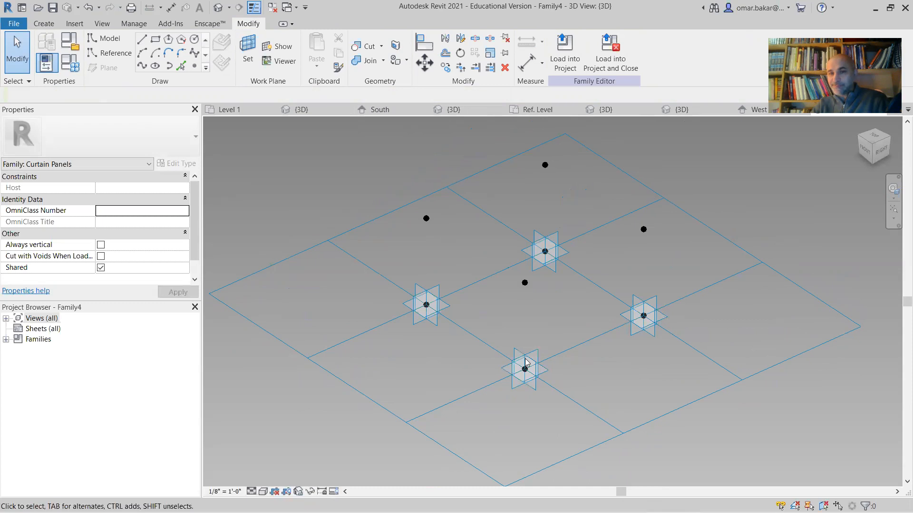
middle_click_drag(654, 367, 648, 387, "shift")
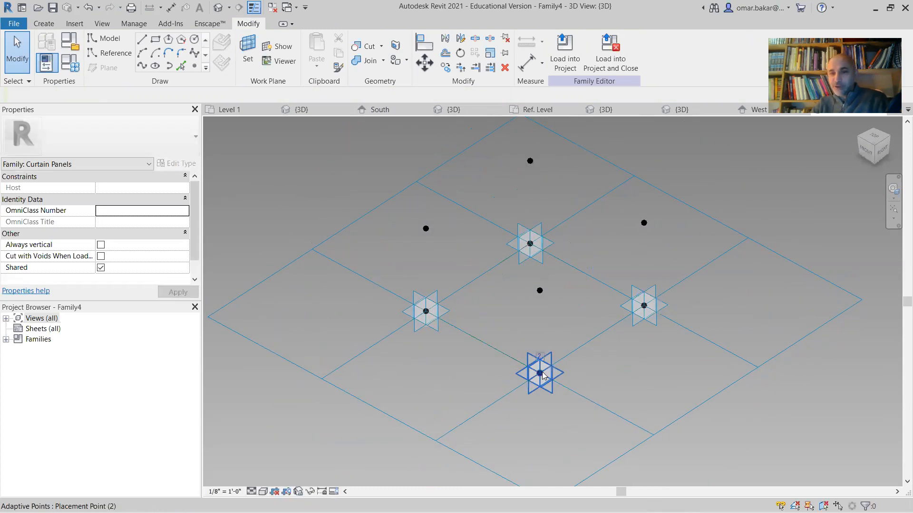
left_click(587, 385)
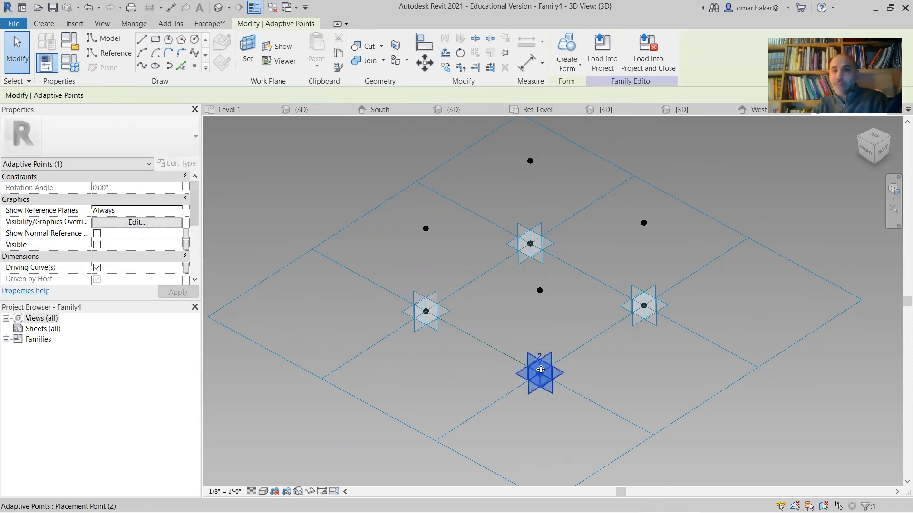
mouse_move(542, 356)
left_mouse_down()
mouse_move(540, 305)
mouse_move(547, 365)
mouse_move(542, 332)
mouse_move(542, 343)
left_mouse_up()
middle_click_drag(555, 366, 607, 301, "shift")
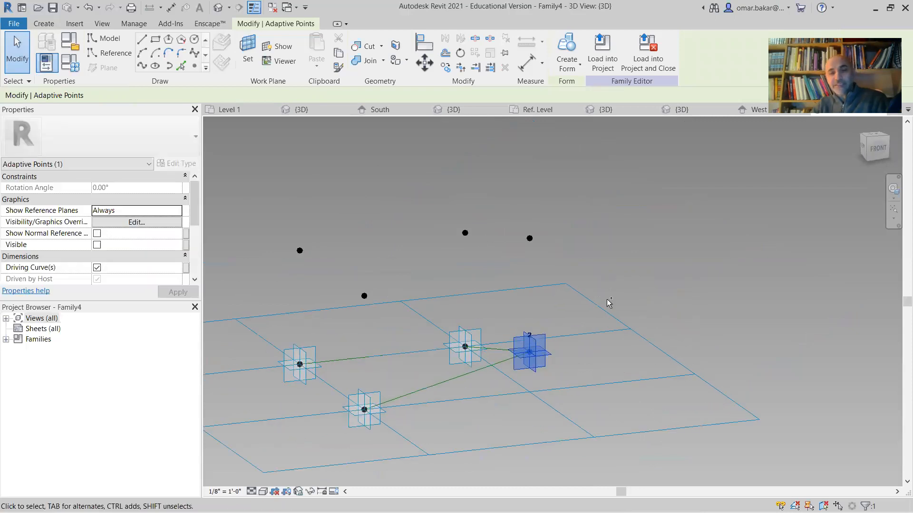
left_click(603, 303)
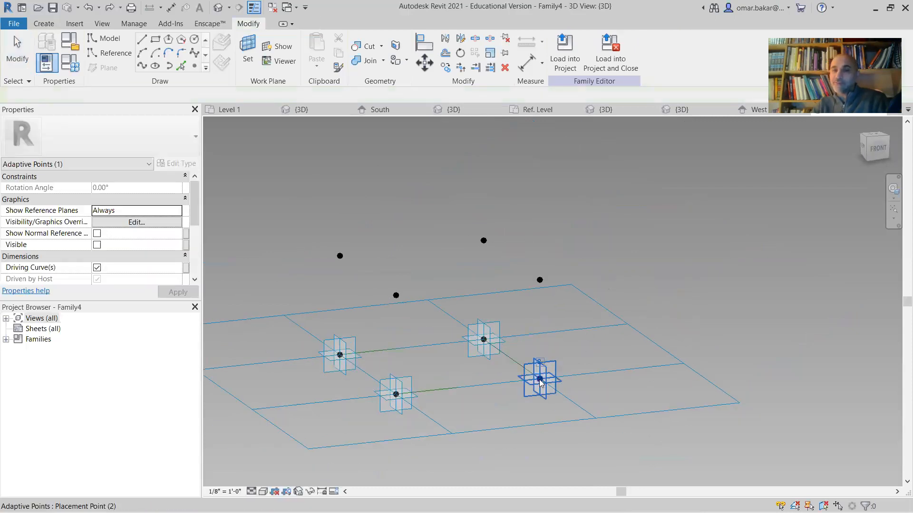
left_click(545, 382)
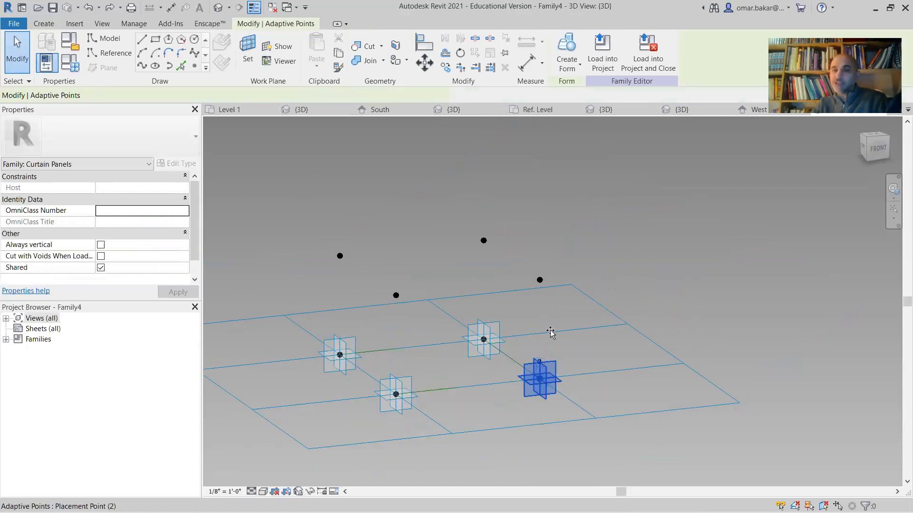
left_click_drag(552, 389, 567, 328)
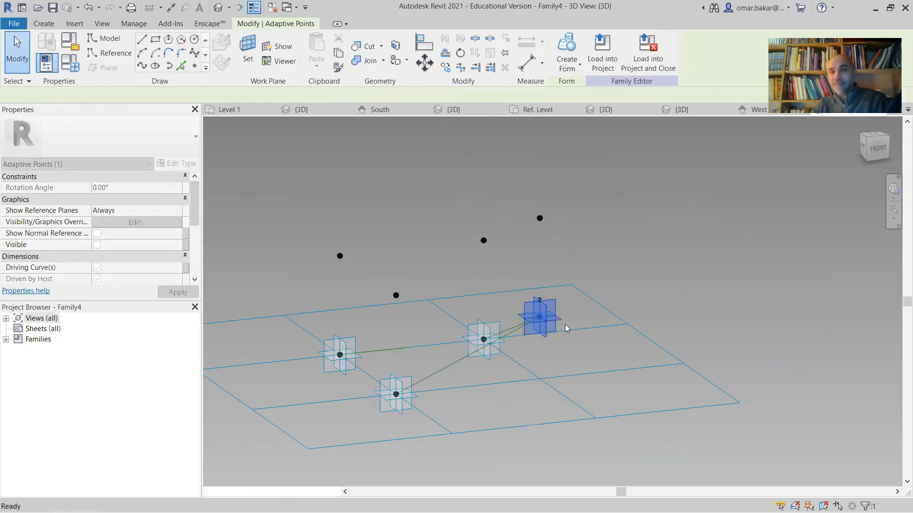
key("ctrl+z")
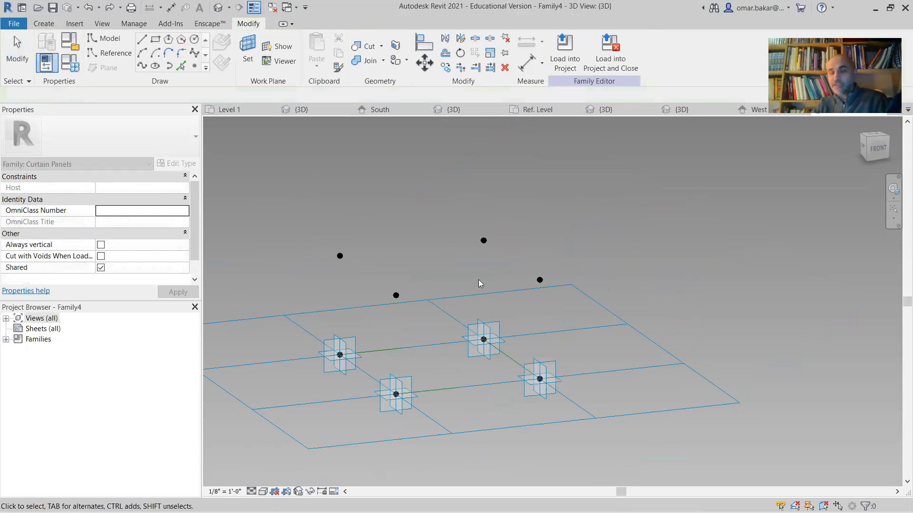
Draw a closed loop of reference lines with 3D Snapping and Chain, connecting the four offset reference points above the adaptive points
middle_click_drag(597, 415, 541, 429, "shift")
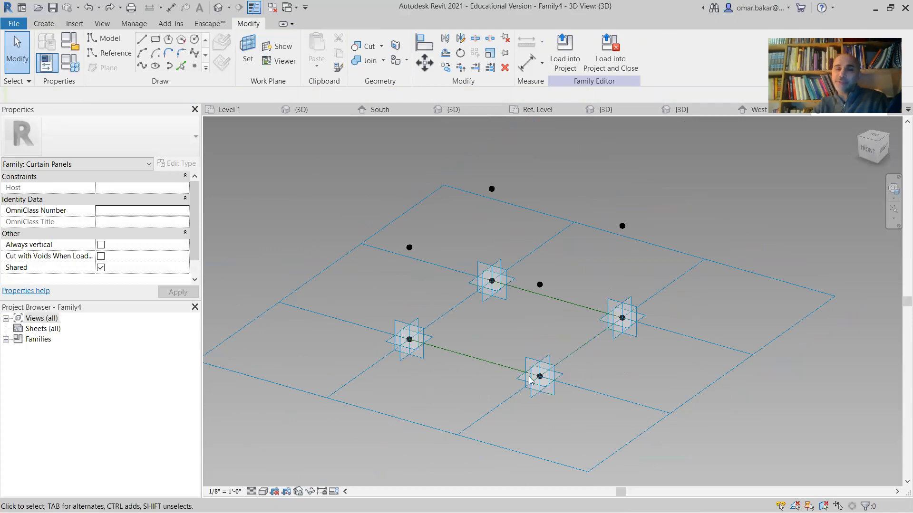
middle_click_drag(615, 393, 381, 287, "shift")
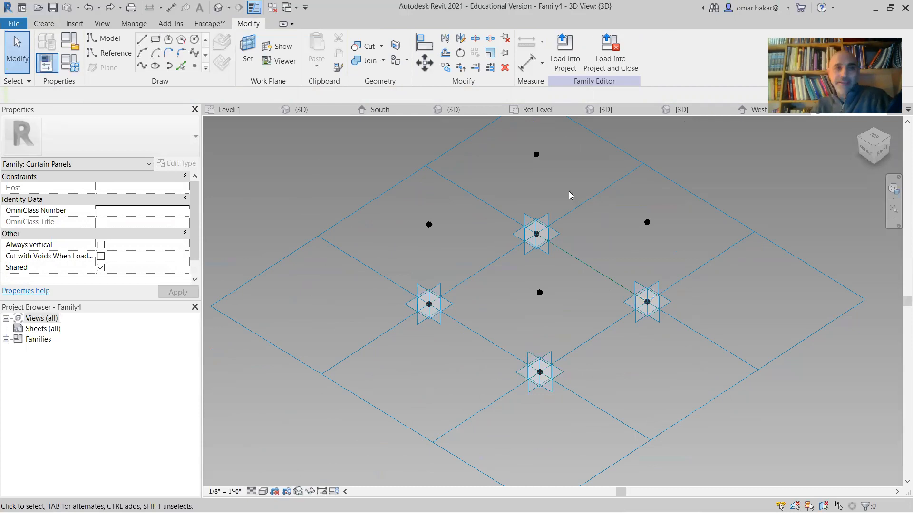
left_click(104, 53)
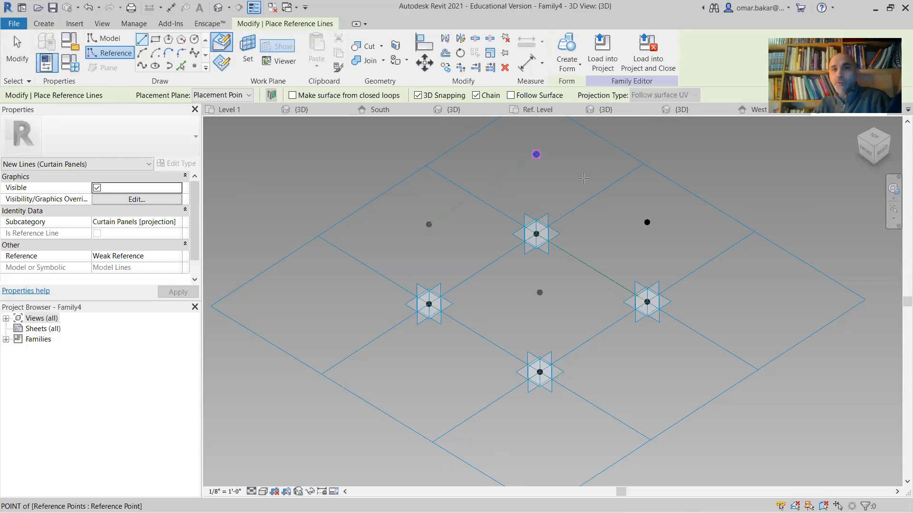
left_click(647, 222)
left_click(647, 222)
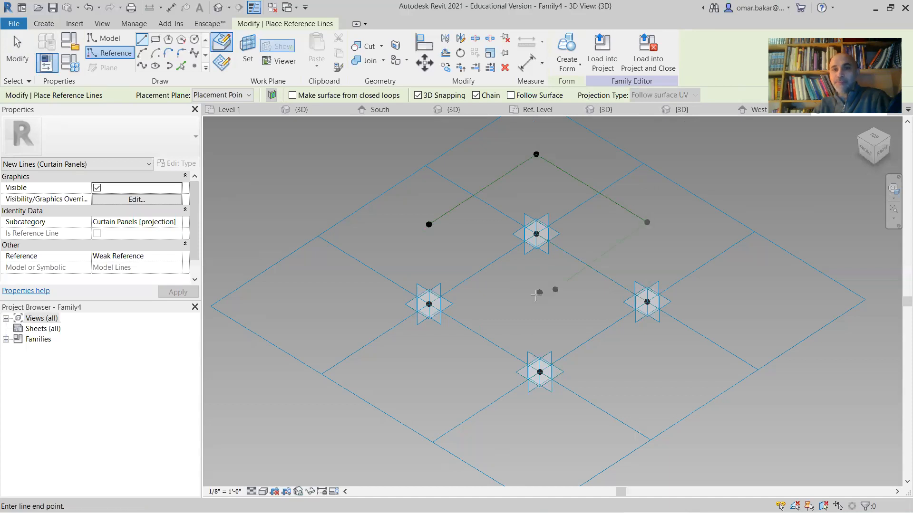
left_click(539, 292)
left_click(429, 224)
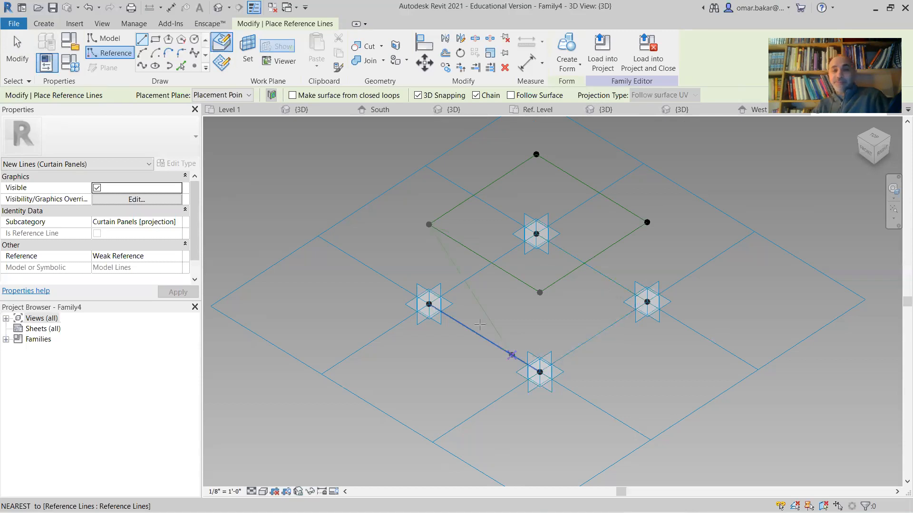
key("Escape")
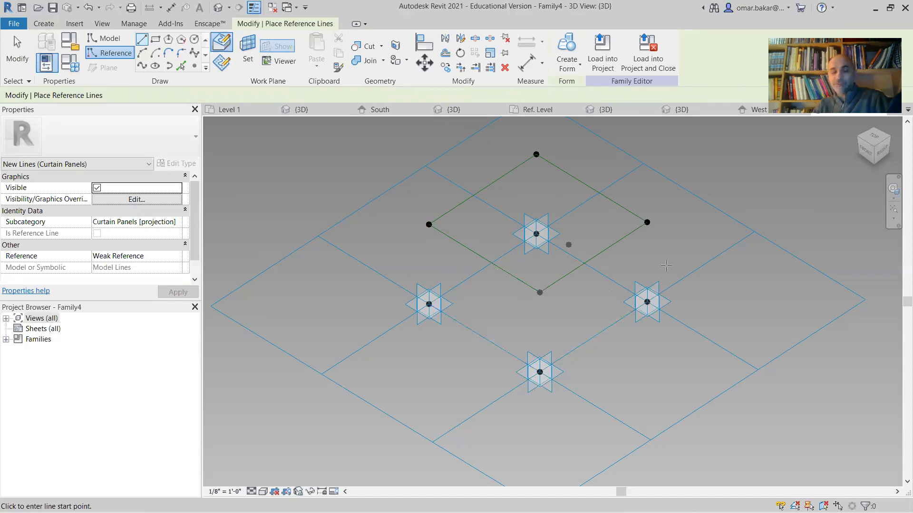
Switch to the browser and play the YouTube video "Parametric Roof in Revit Tutorial" from 5:56 to review the next modelling stage
key("alt+Tab")
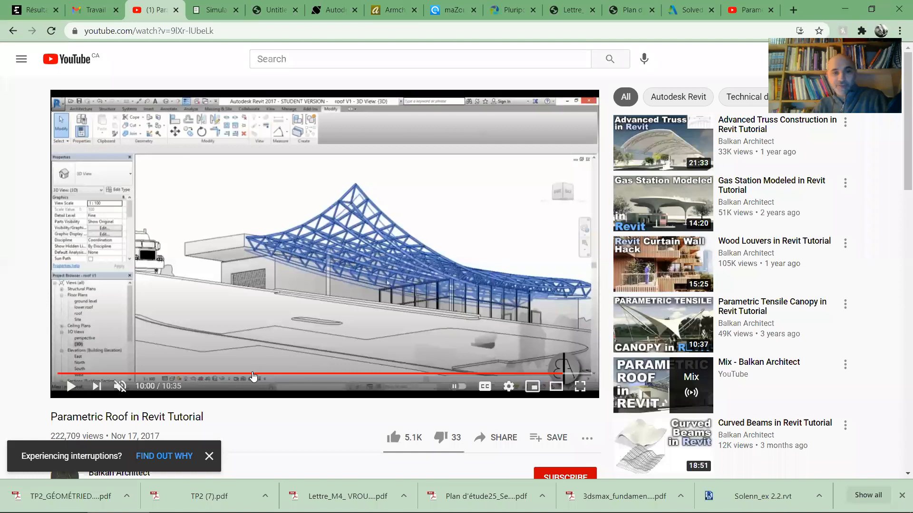
left_click_drag(253, 376, 320, 375)
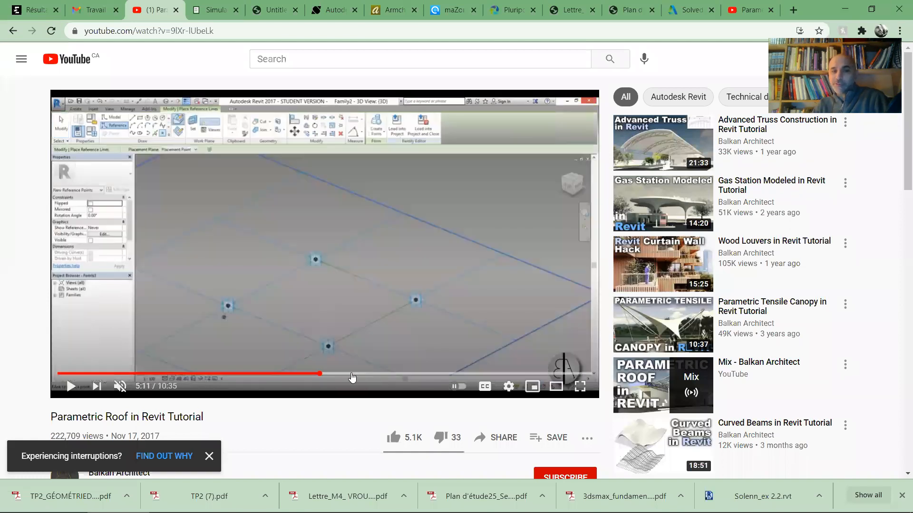
left_click(350, 374)
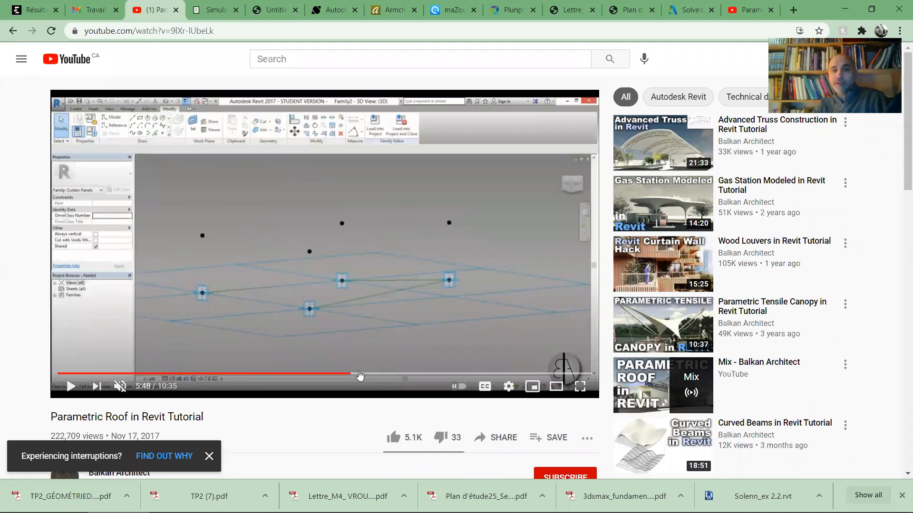
left_click(358, 374)
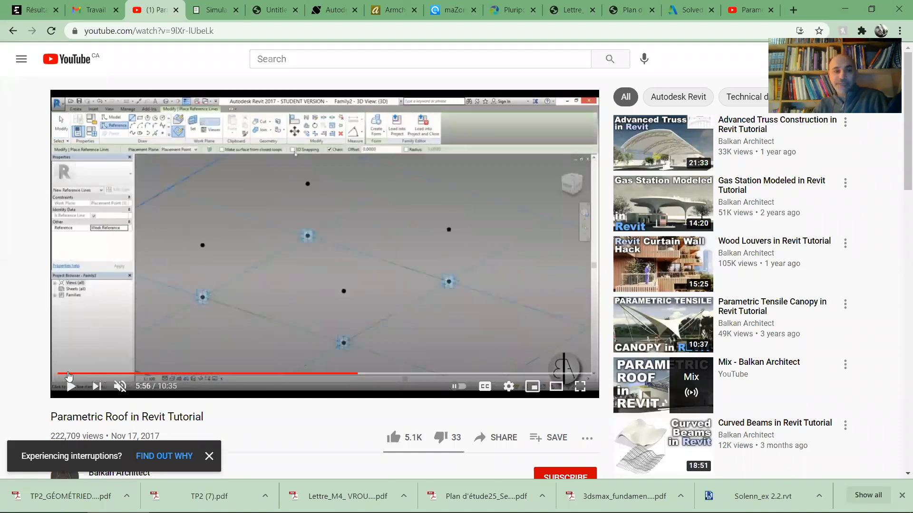
left_click(71, 386)
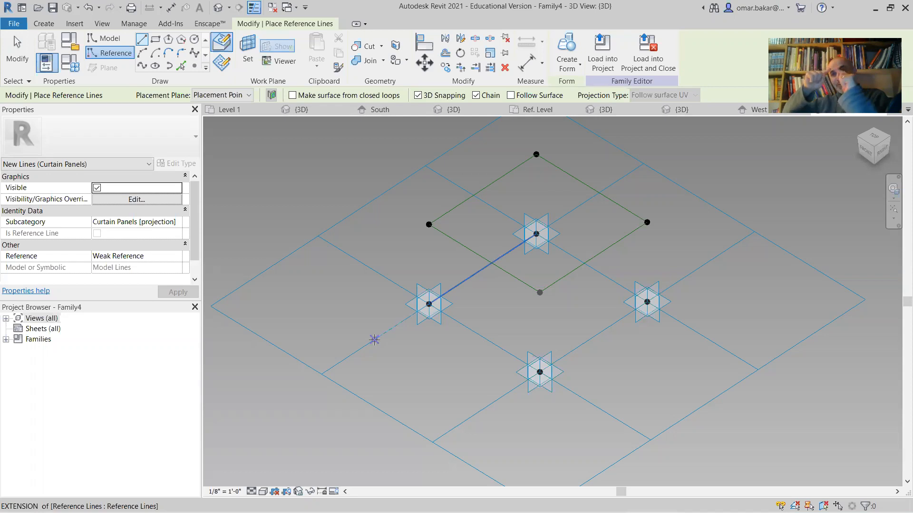
Place a reference point at the midpoint of each of two opposite base reference lines between the adaptive points
left_click(507, 322)
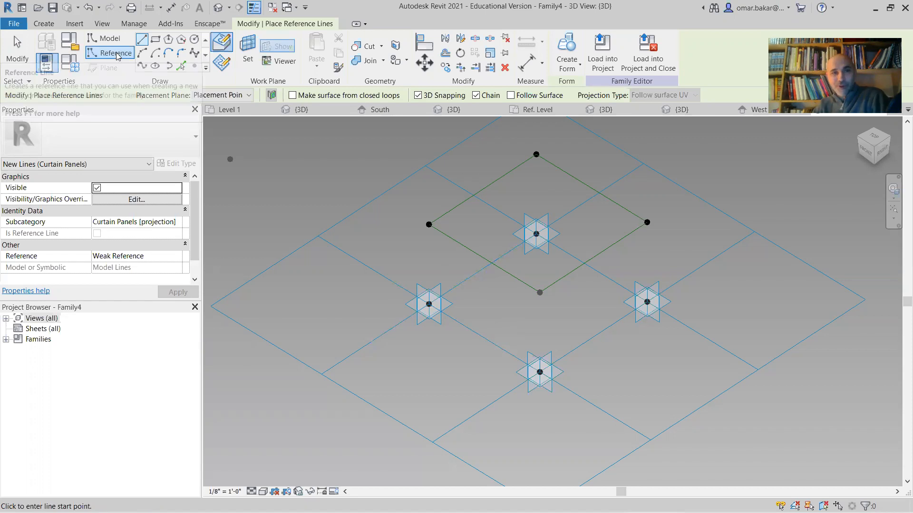
left_click(194, 67)
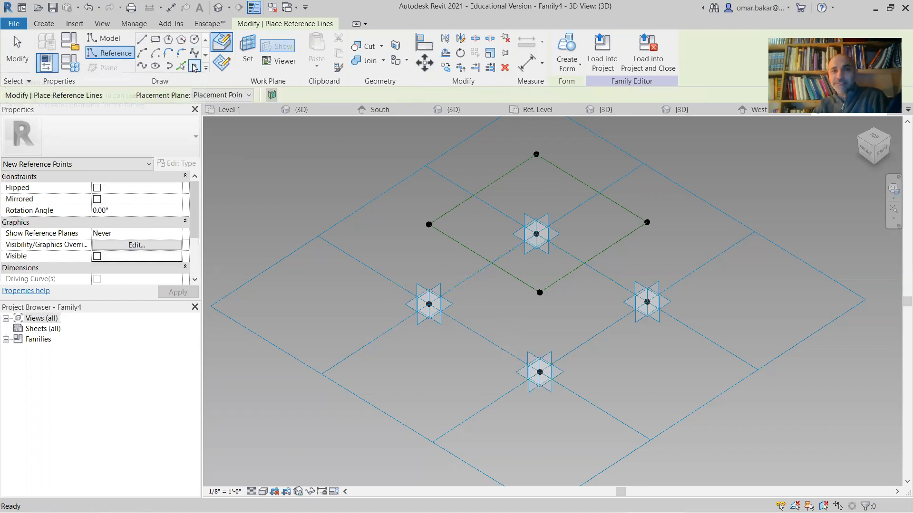
left_click(483, 337)
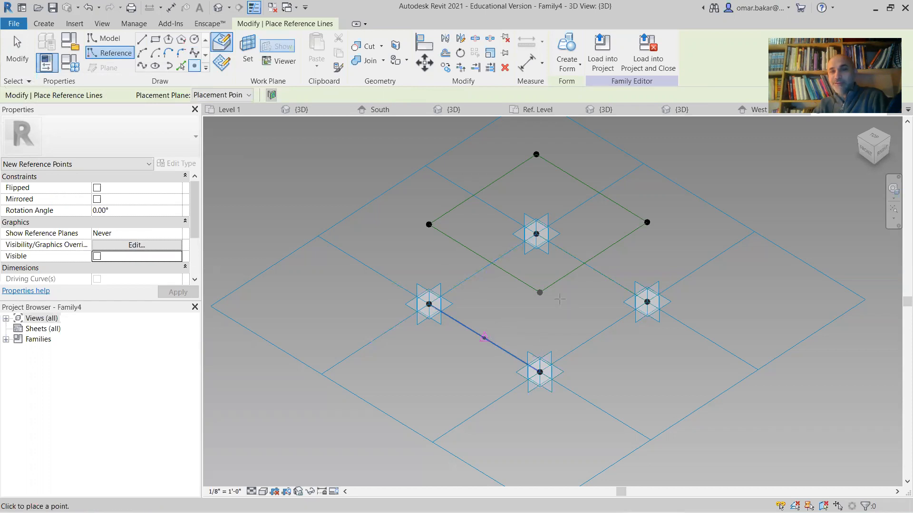
left_click(592, 267)
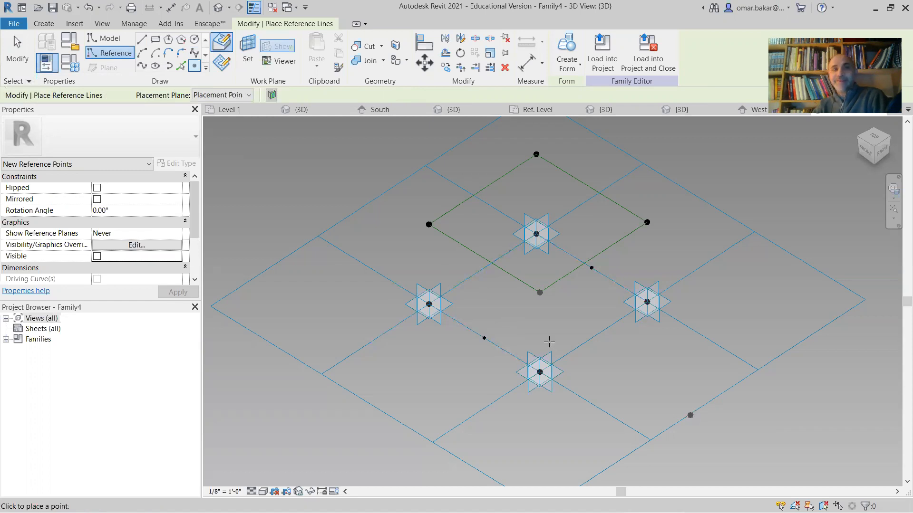
Draw two chained reference lines joining the midpoint between adaptive points 1 and 2 to the two offset points above that edge
left_click(141, 39)
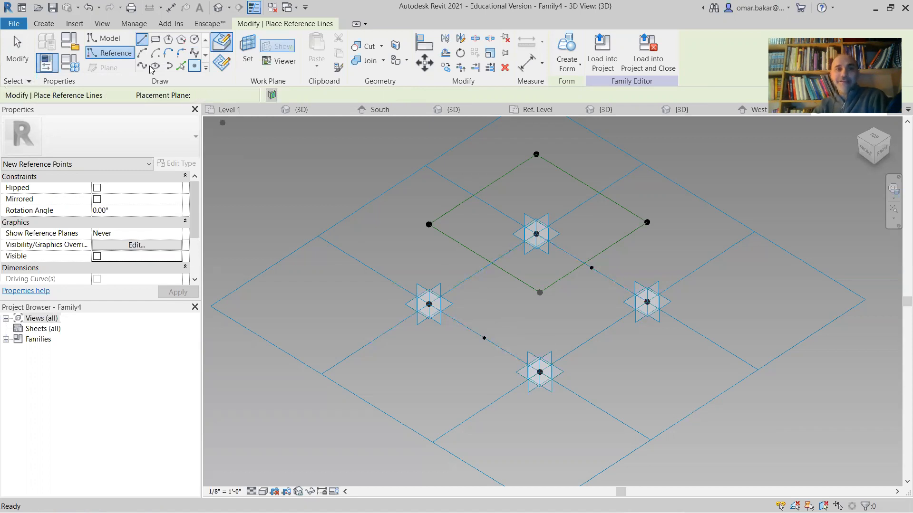
left_click(249, 55)
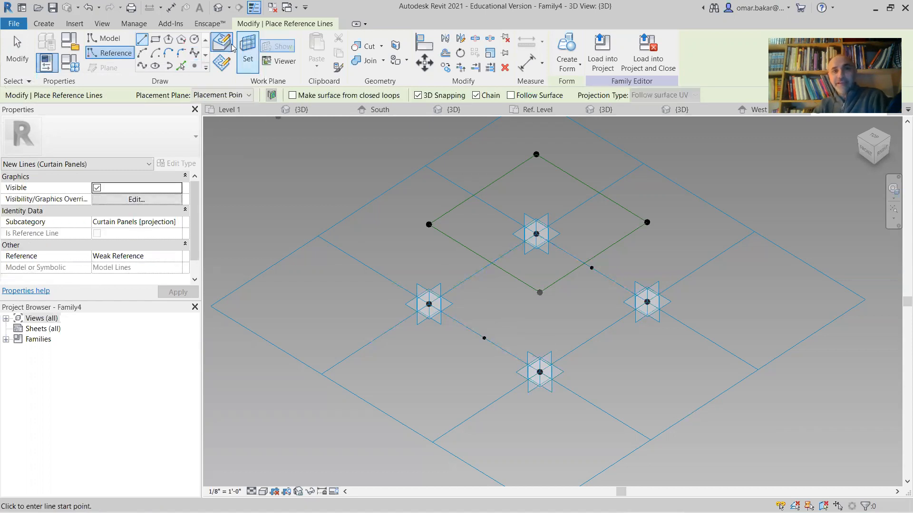
left_click(429, 225)
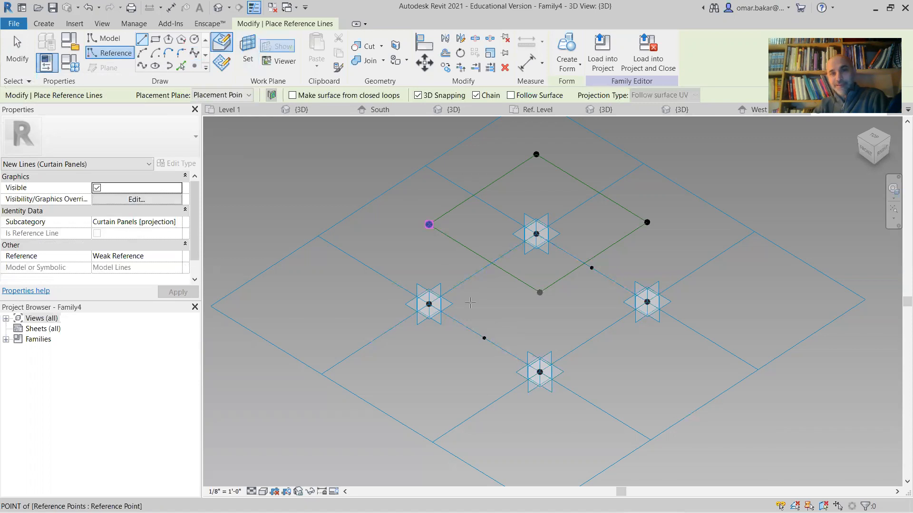
left_click(539, 283)
left_click(541, 293)
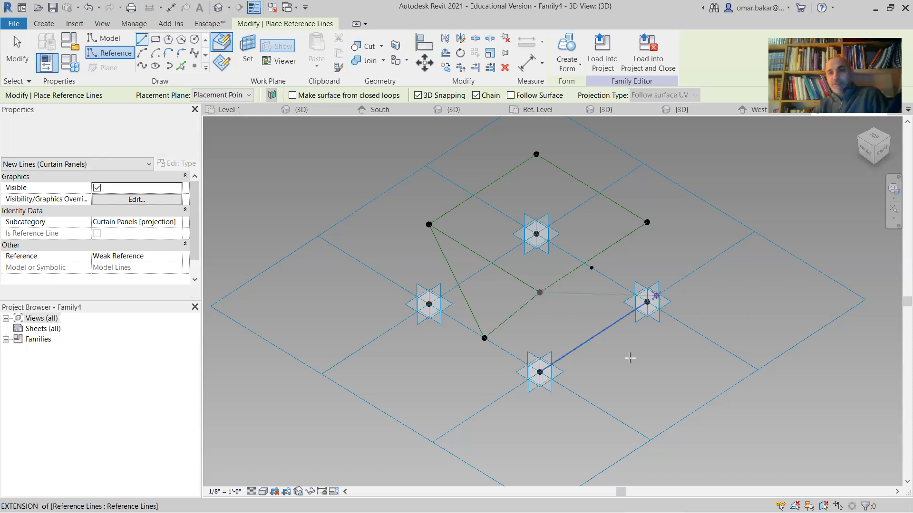
key("Escape")
key("Escape")
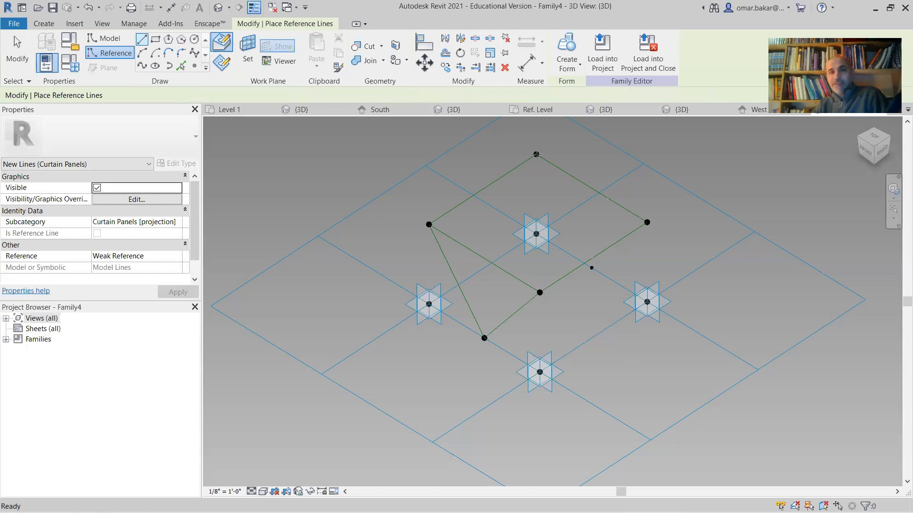
Draw two reference lines from the opposite base line's midpoint to the two offset points above that edge
left_click(592, 268)
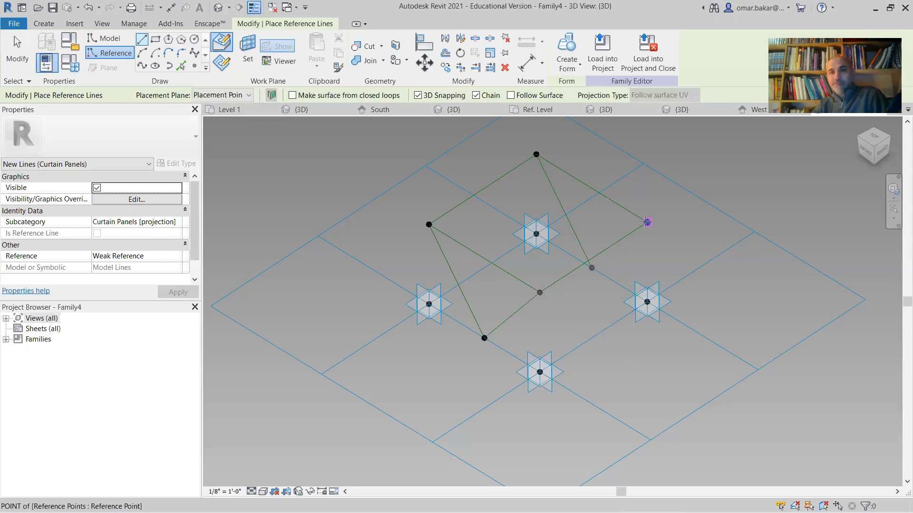
left_click(680, 268)
key("Escape")
key("Escape")
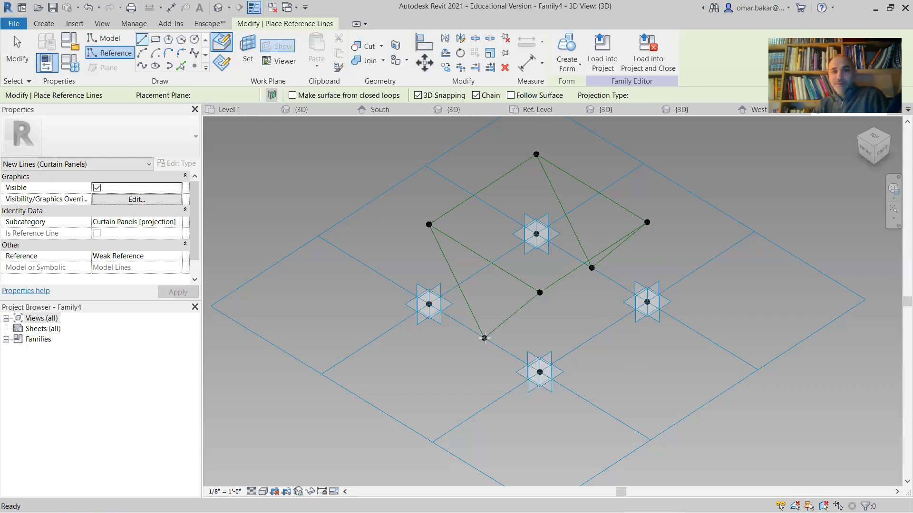
Draw a reference line connecting the midpoints of the two opposite base lines, and end the reference line command
left_click(591, 268)
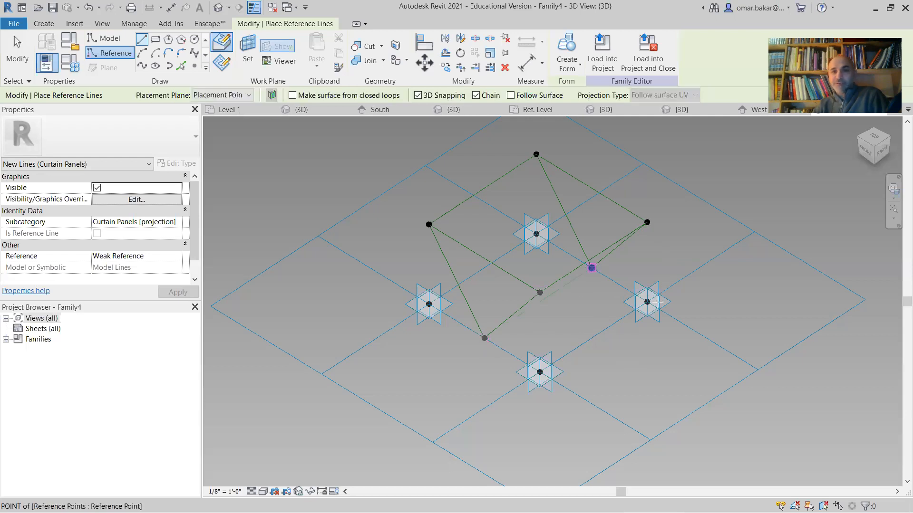
key("Escape")
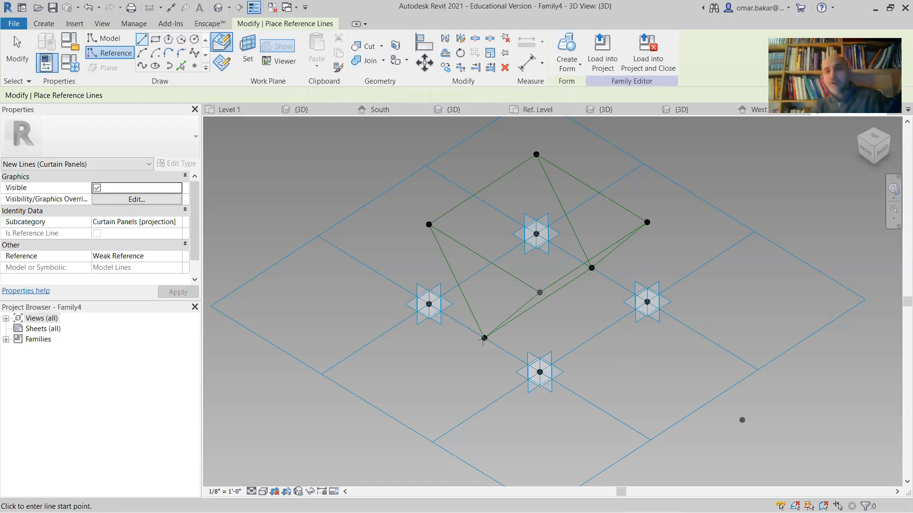
scroll(484, 338, "up", 1)
scroll(545, 417, "up", 1)
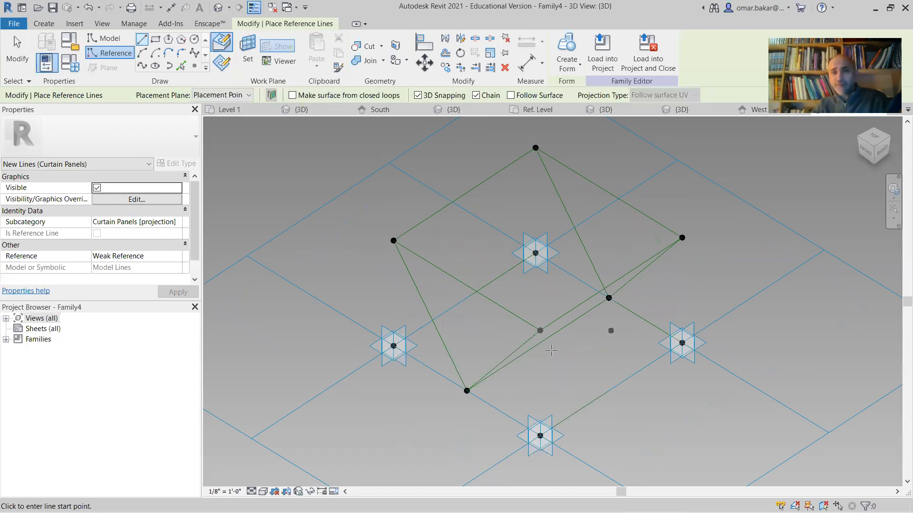
middle_click_drag(606, 385, 602, 377)
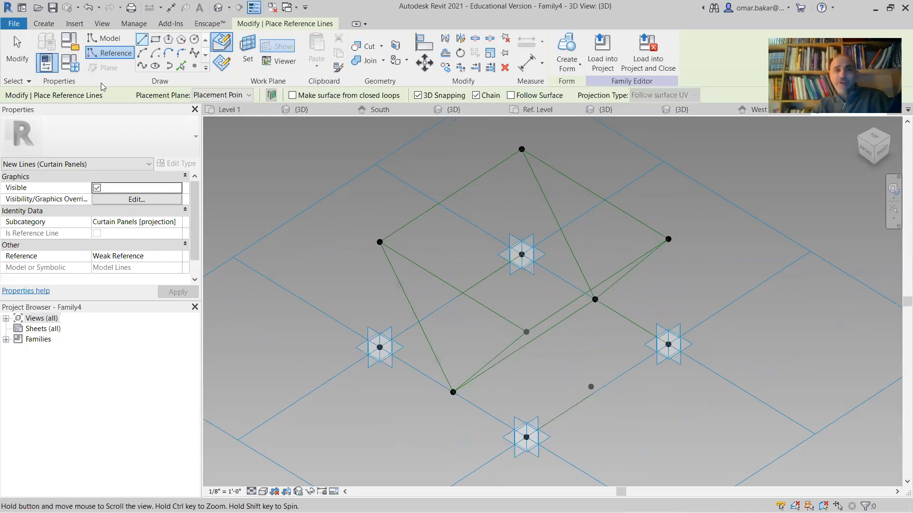
left_click(17, 52)
key("Escape")
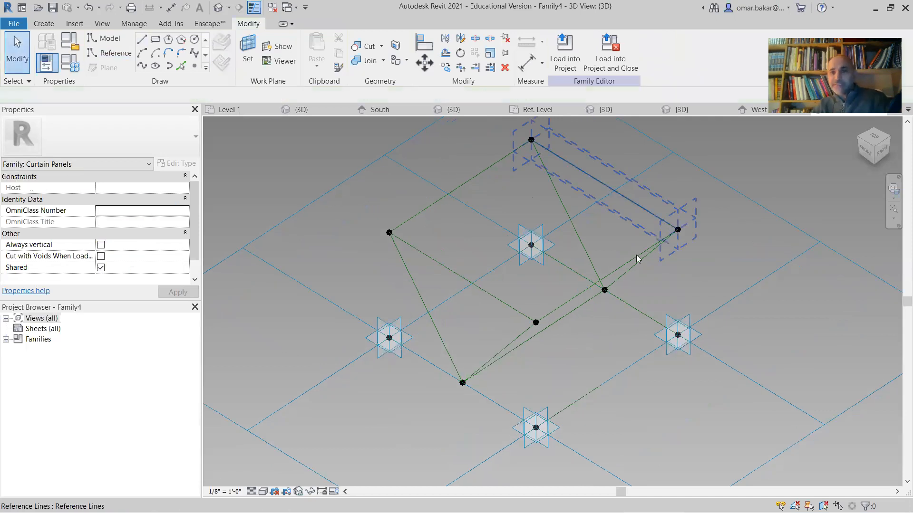
Create a solid form from the four upper reference lines joining the offset points, choosing the extruded block option
left_click(621, 267)
left_click(566, 279, "ctrl")
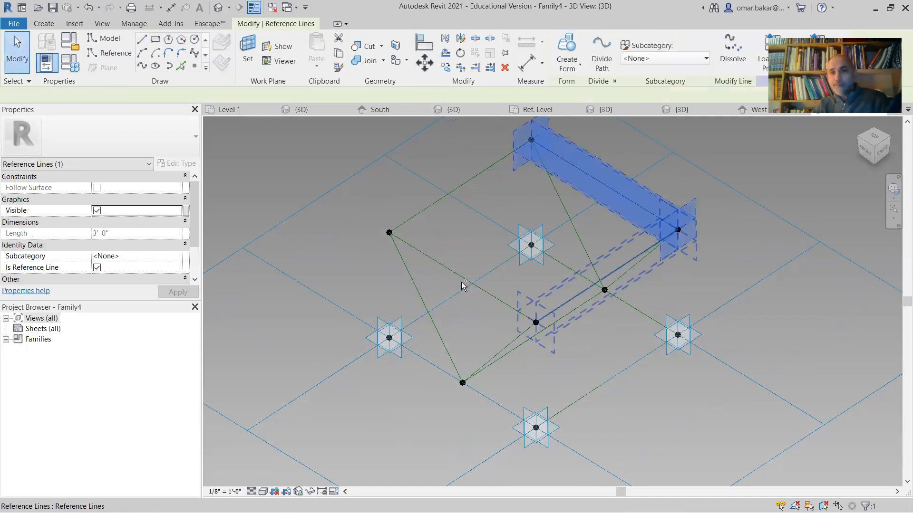
left_click(462, 186, "ctrl")
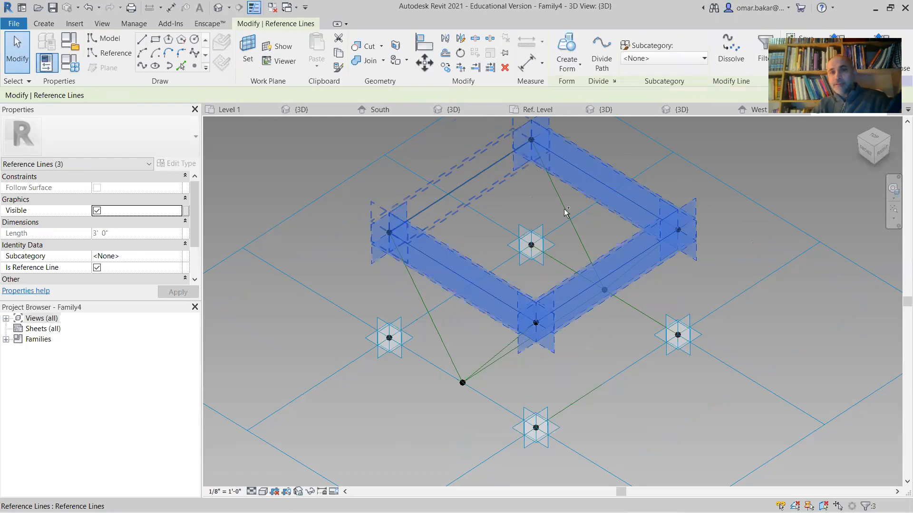
left_click(589, 161, "ctrl")
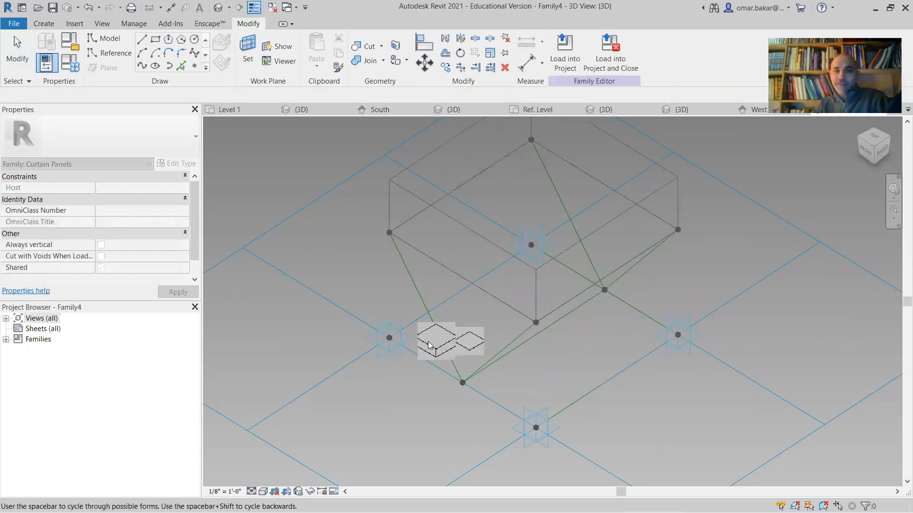
left_click(435, 348)
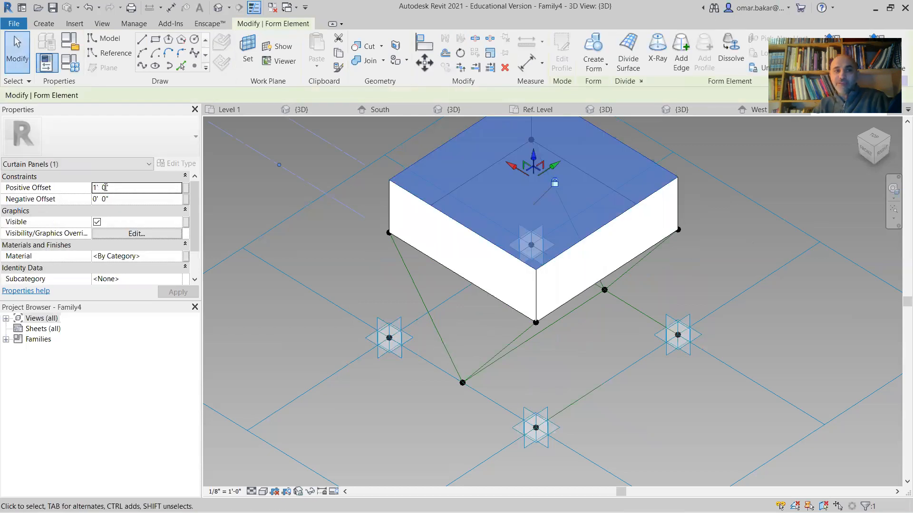
Set the solid form's Positive Offset to 0' 0 1/2"
left_click(39, 190)
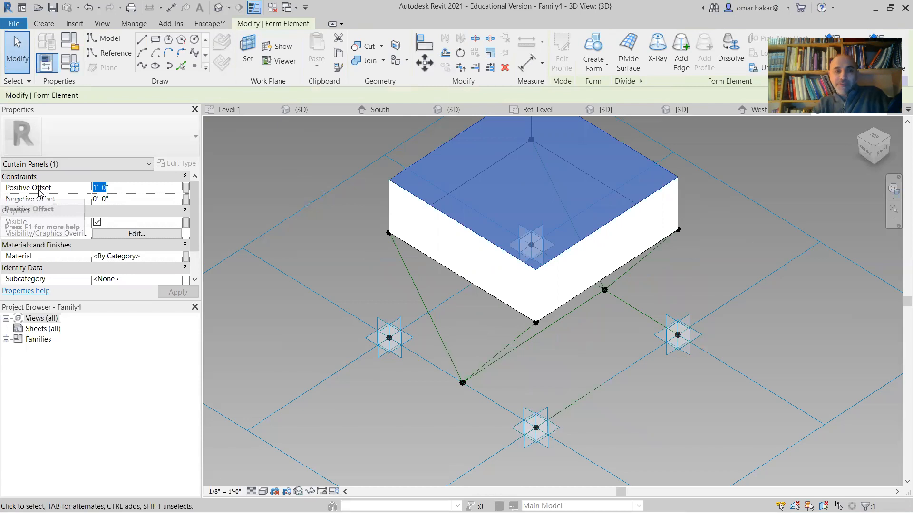
type(".5\"")
key("Return")
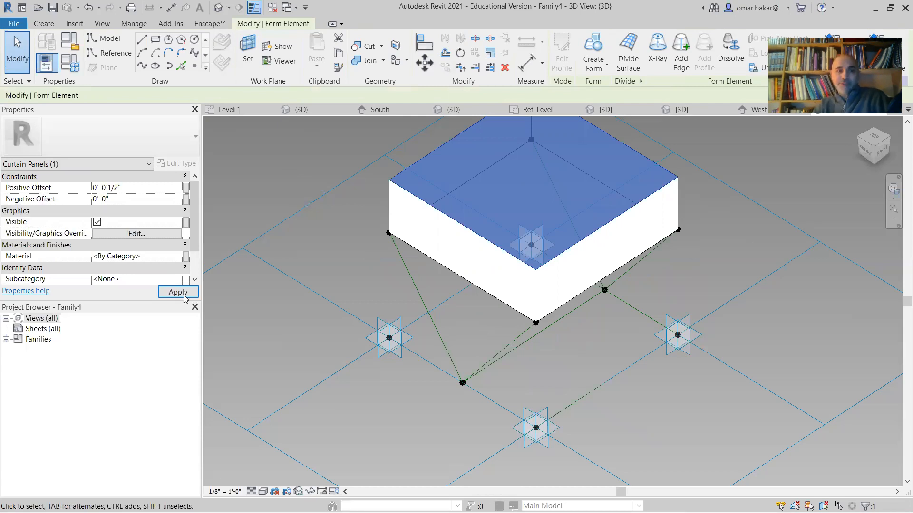
Open the material selection for the panel form and add Acrylic, Clear from AEC Materials to the project materials
left_click(179, 257)
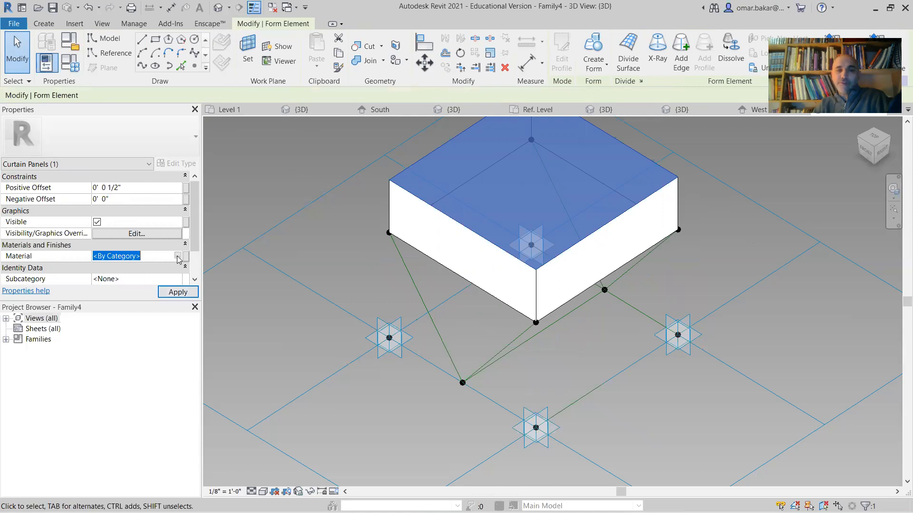
left_click(178, 257)
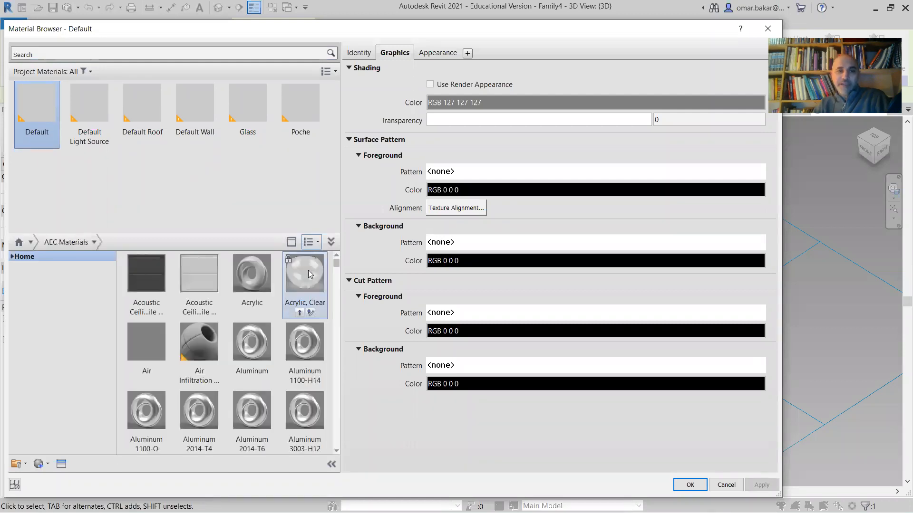
double_click(309, 272)
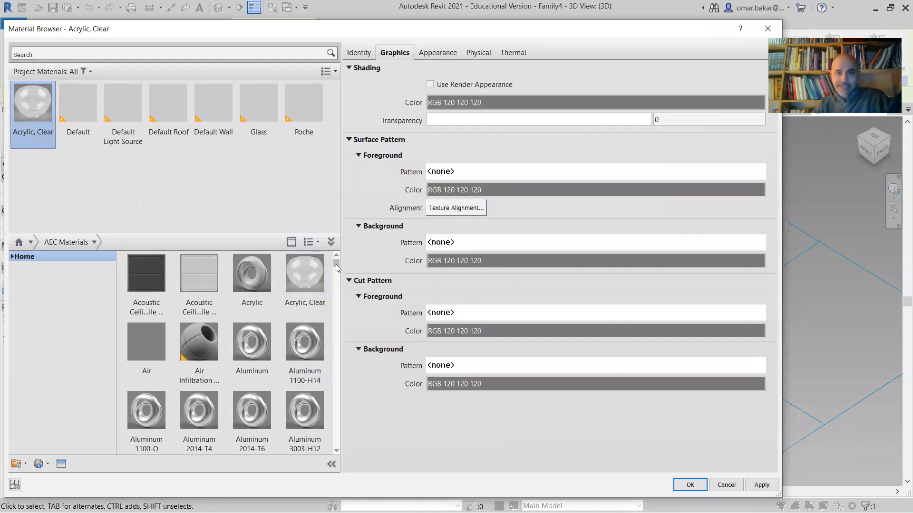
Add Glass, Clear Glazing, Tempered from AEC Materials to the project and assign it to the panel form
scroll(337, 273, "down", 2)
scroll(338, 281, "down", 5)
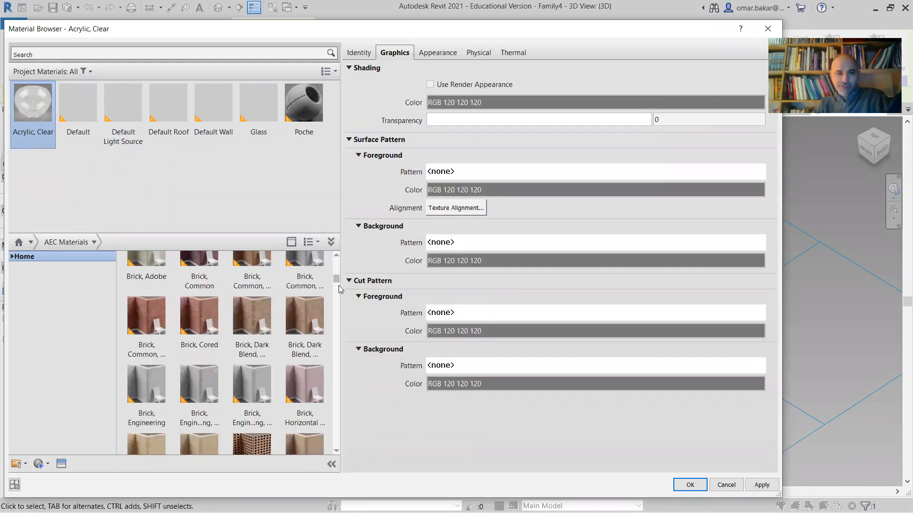
scroll(339, 285, "down", 3)
scroll(340, 286, "down", 2)
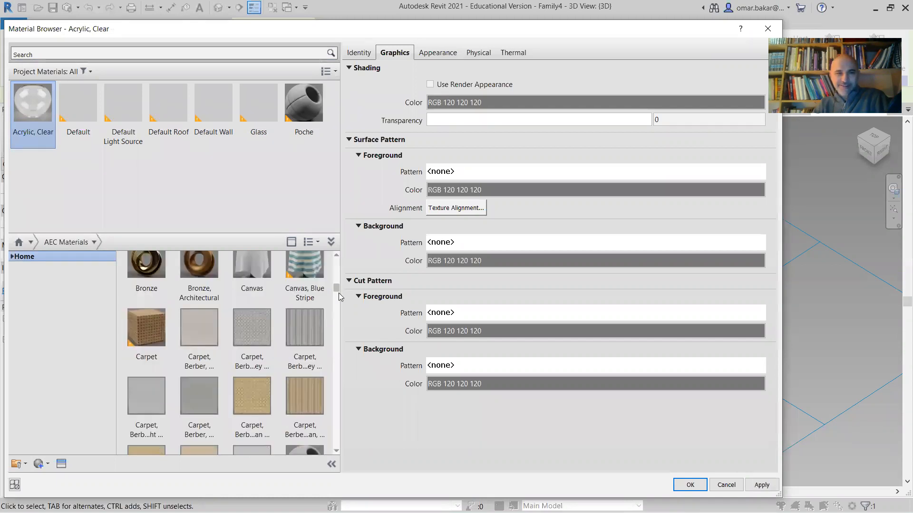
scroll(338, 298, "down", 3)
scroll(339, 307, "down", 3)
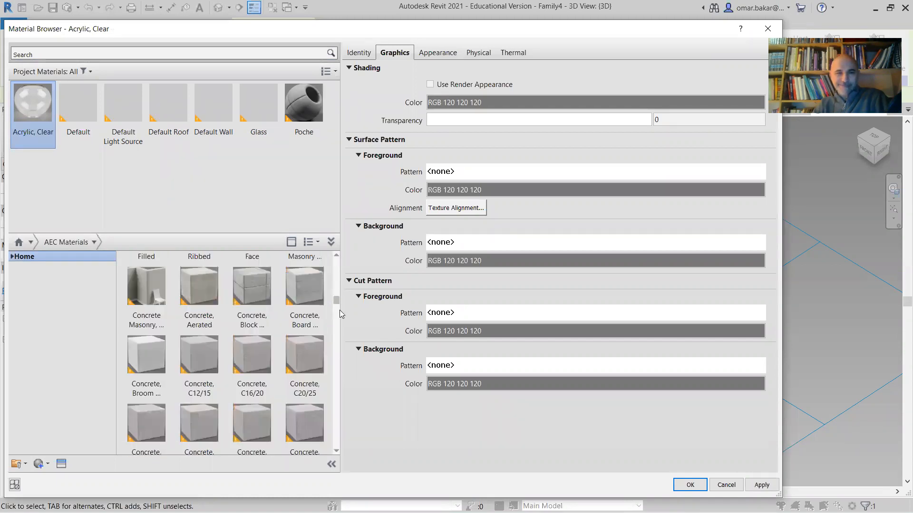
scroll(340, 317, "down", 3)
scroll(340, 325, "down", 3)
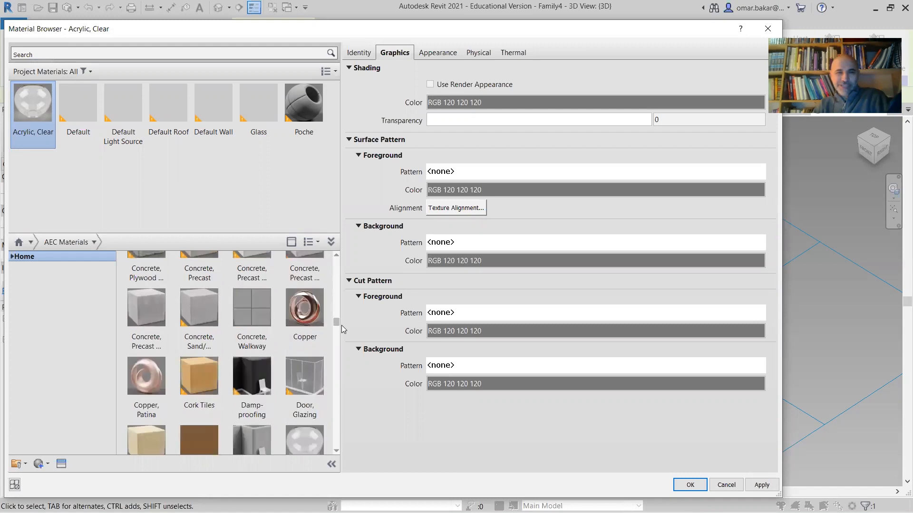
scroll(342, 327, "down", 3)
scroll(340, 331, "down", 3)
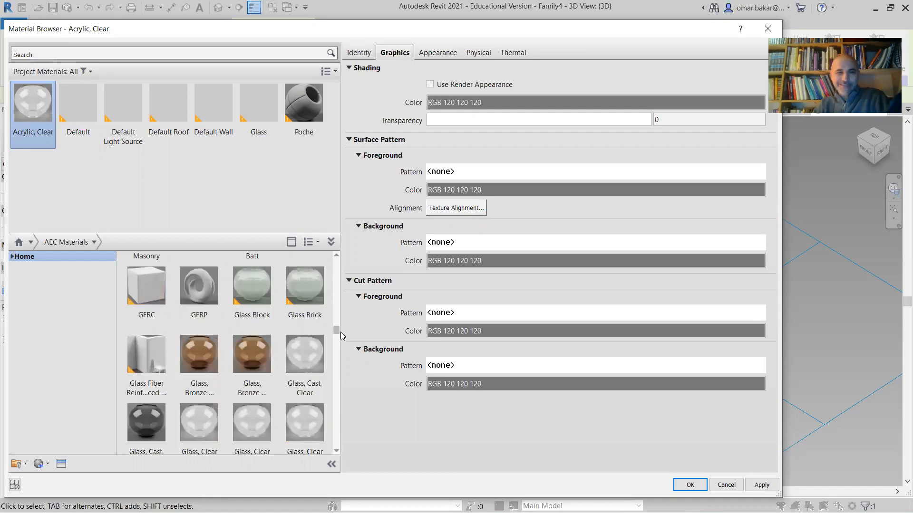
scroll(340, 332, "down", 1)
mouse_move(305, 383)
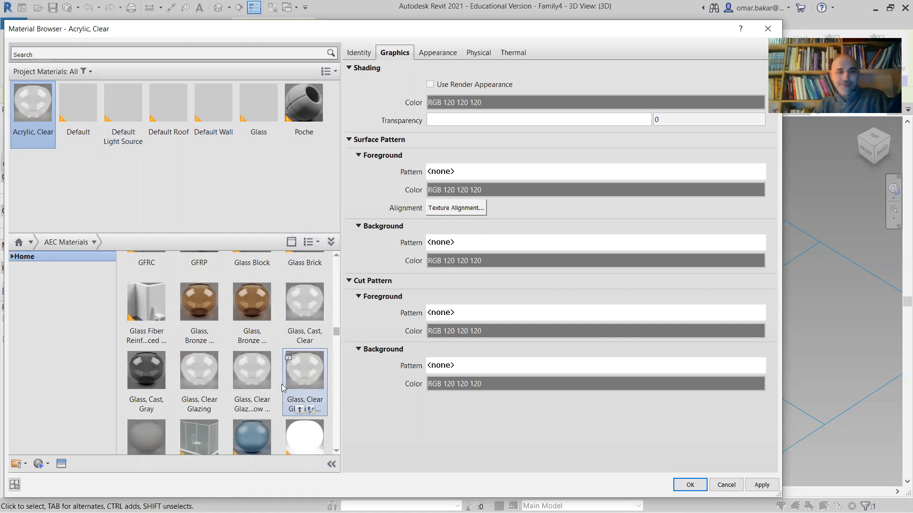
double_click(308, 376)
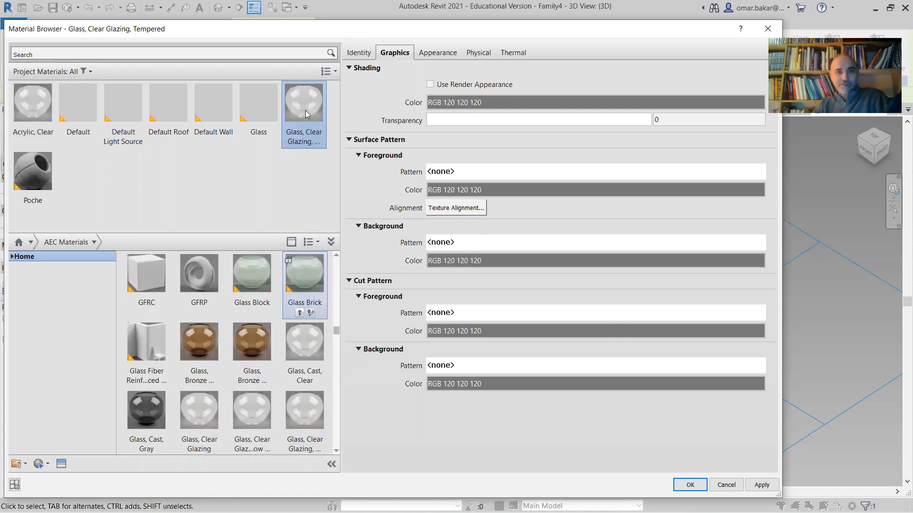
left_click(690, 485)
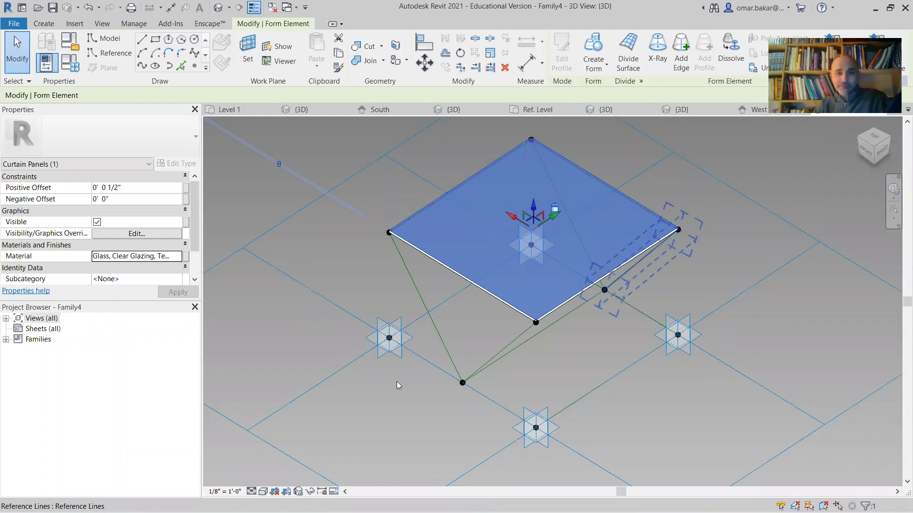
left_click(310, 491)
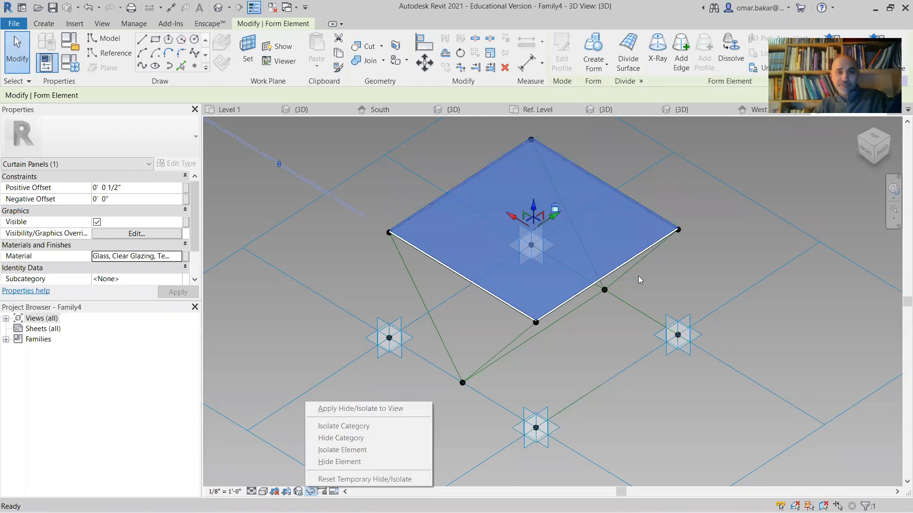
key("Escape")
key("Escape")
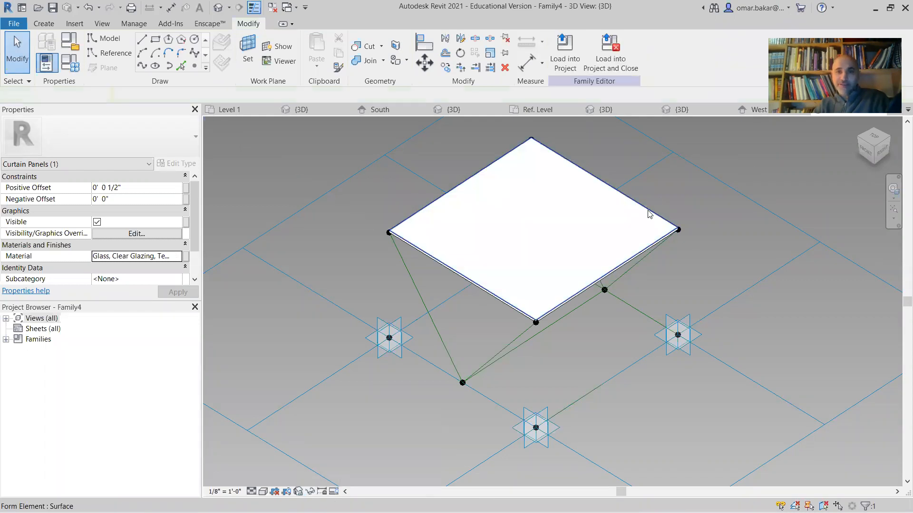
key("Escape")
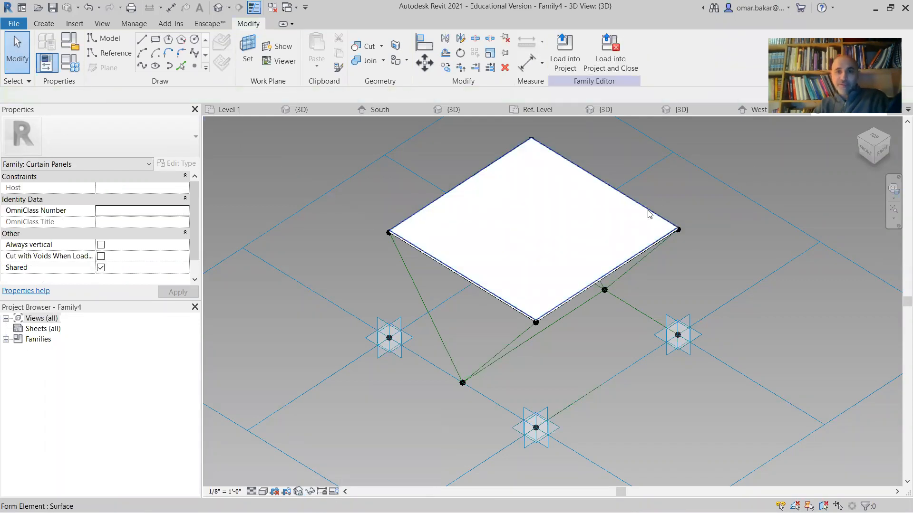
left_click(647, 211)
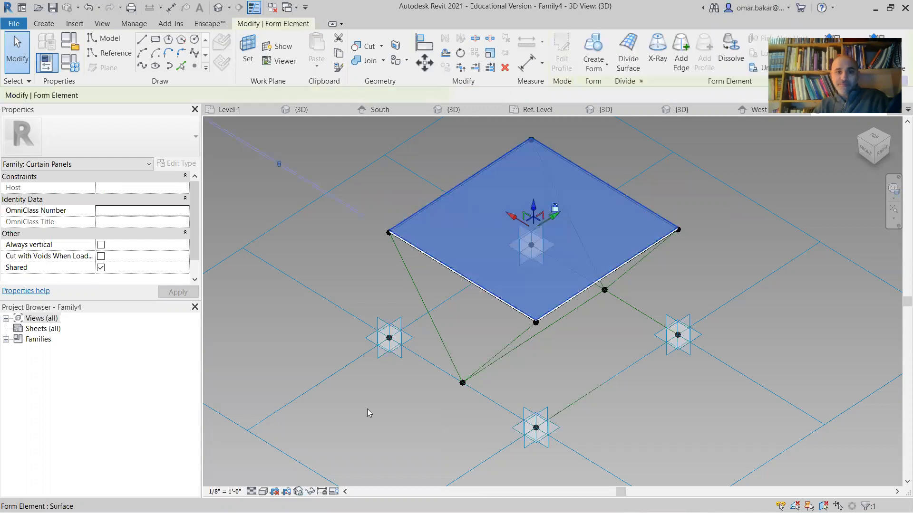
left_click(312, 491)
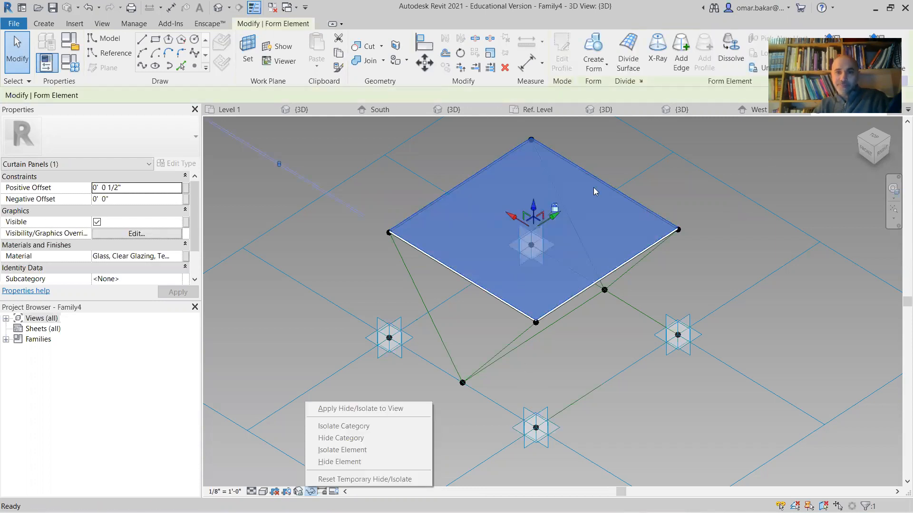
key("Escape")
key("Escape")
key("Escape")
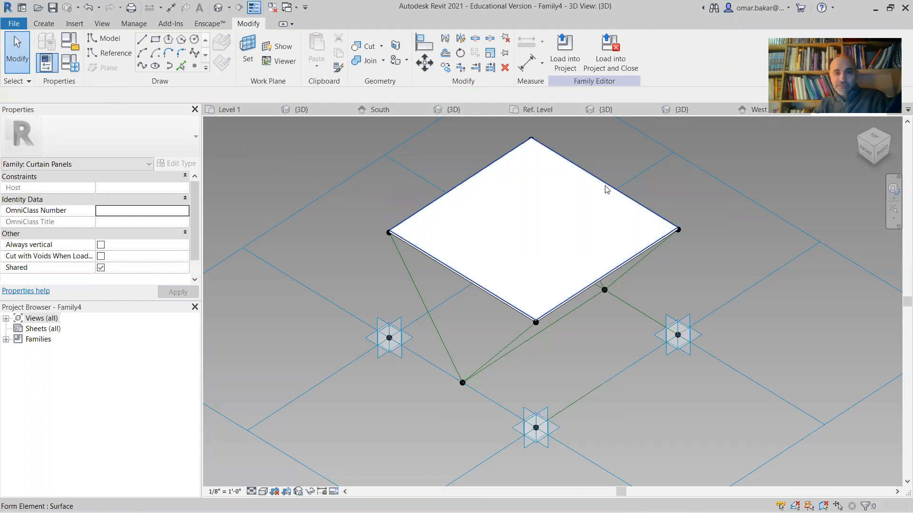
Temporarily hide the whole glass panel form in the 3D view and clear the selection
key("Tab")
left_click(604, 192)
left_click(311, 492)
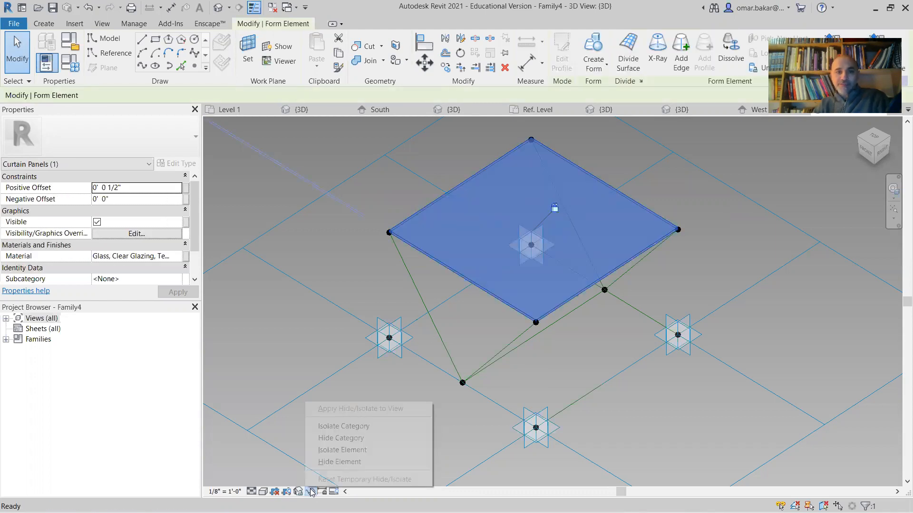
left_click(340, 462)
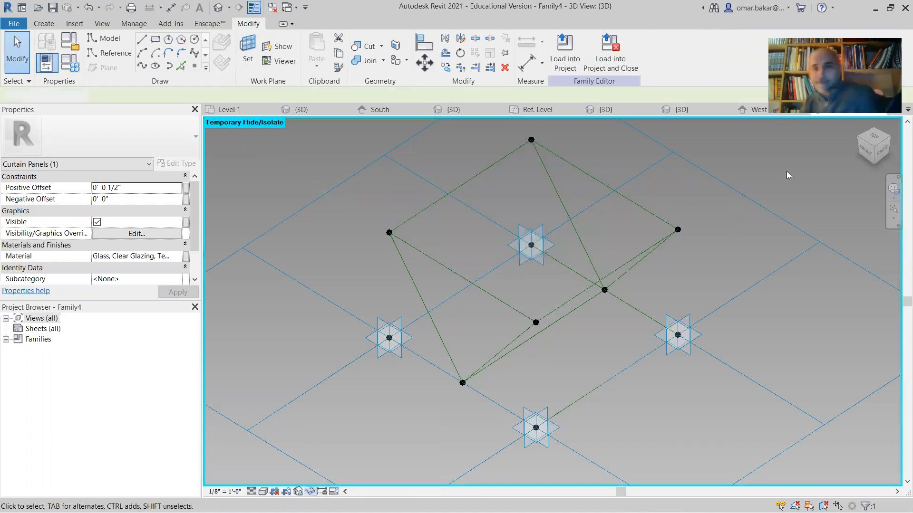
left_click(777, 172)
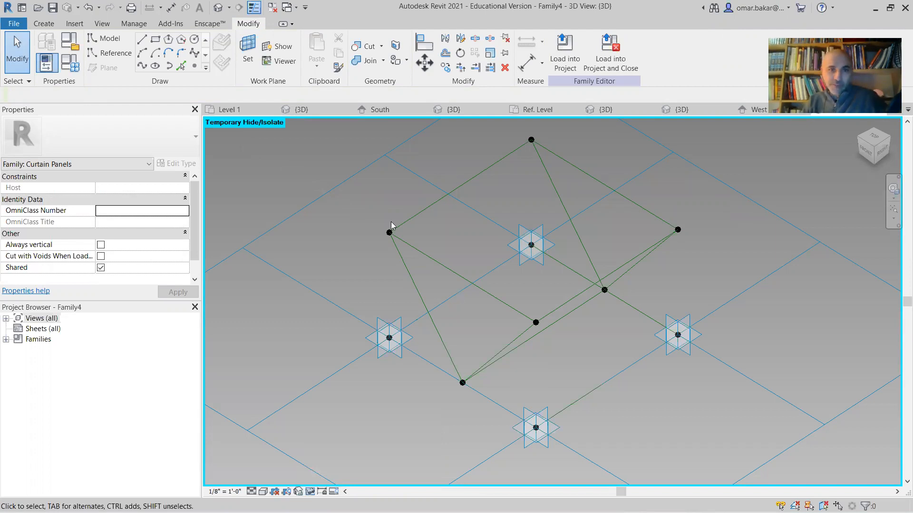
Place a hosted reference point on each of four truss reference lines: the front upper line, two sloping diagonals and the bottom chord
left_click(114, 43)
key("l")
key("i")
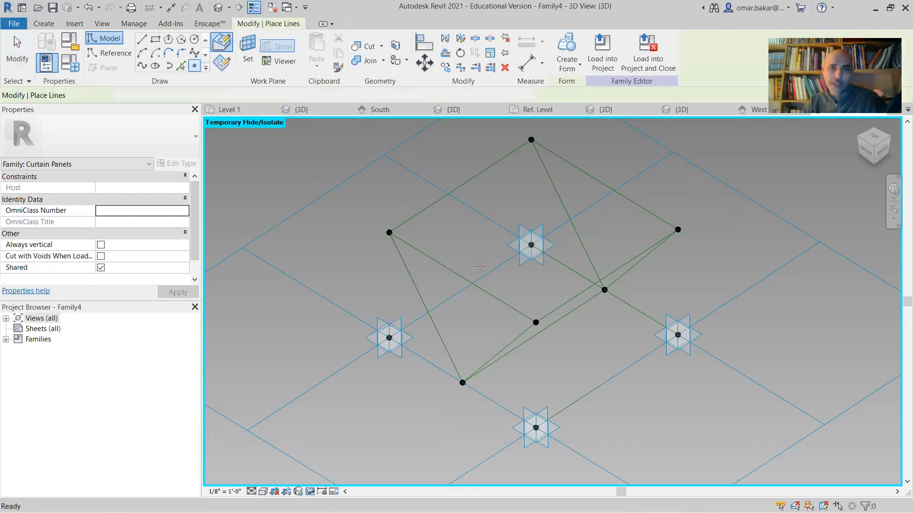
left_click(466, 188)
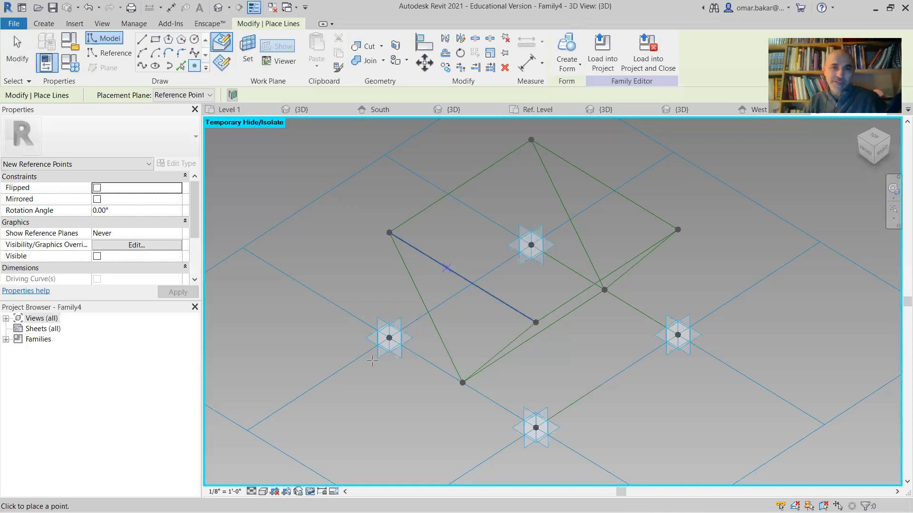
left_click(429, 351)
key("ctrl+z")
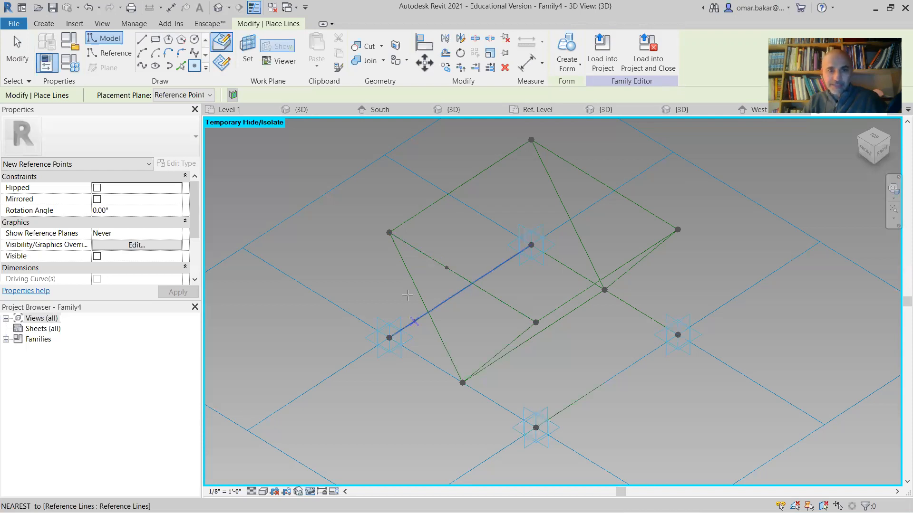
left_click(419, 295)
left_click(645, 276)
key("ctrl+z")
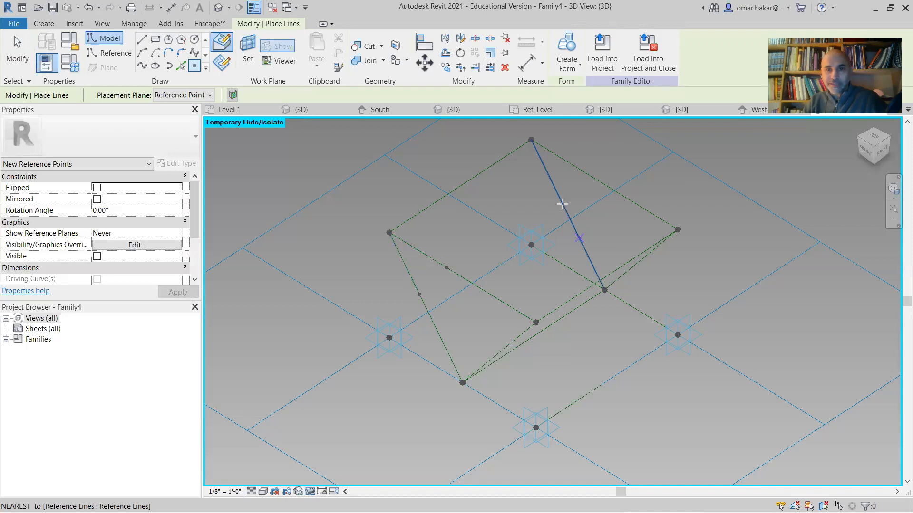
left_click(560, 202)
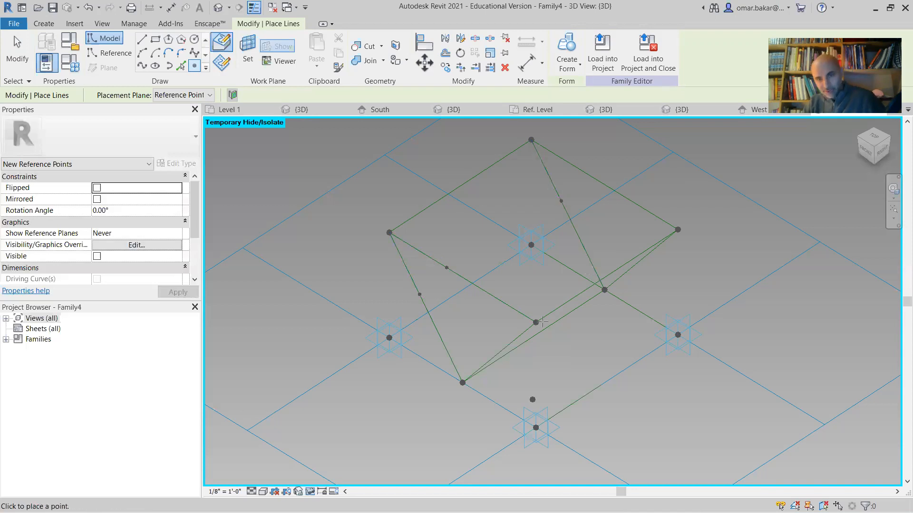
left_click(556, 322)
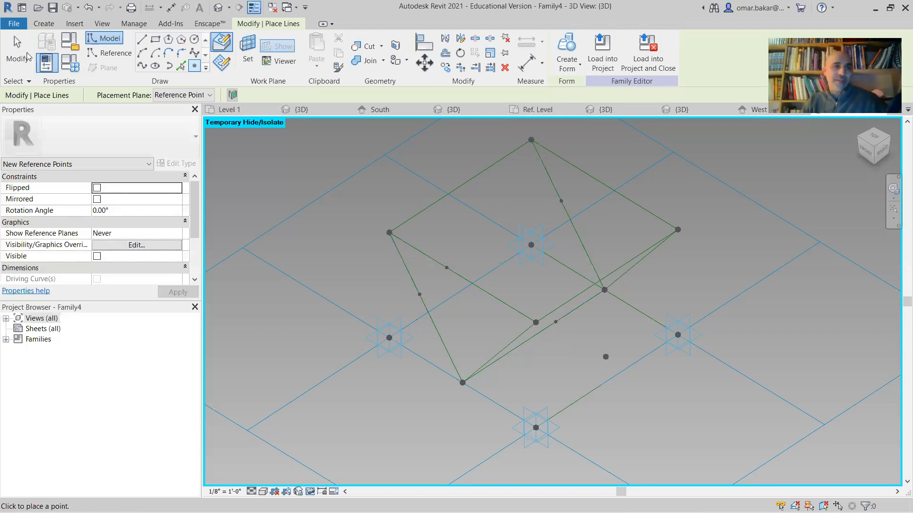
left_click(229, 189)
Pick the reference point on the front upper reference line as the work plane and check its Show Reference Planes options
left_click(246, 48)
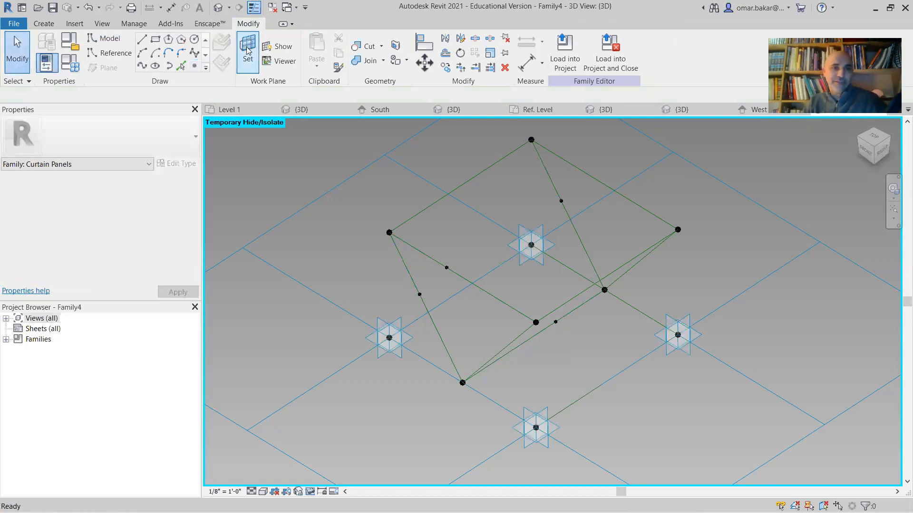
left_click(446, 270)
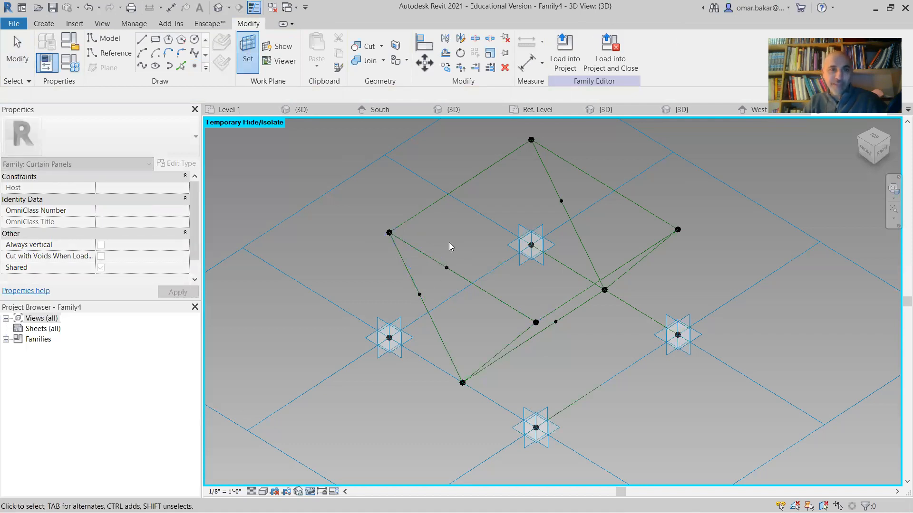
left_click(18, 54)
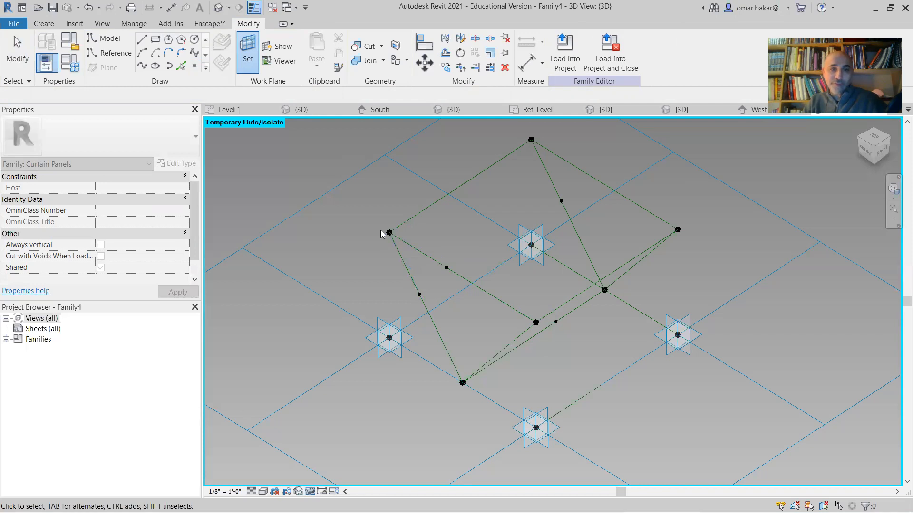
left_click(446, 268)
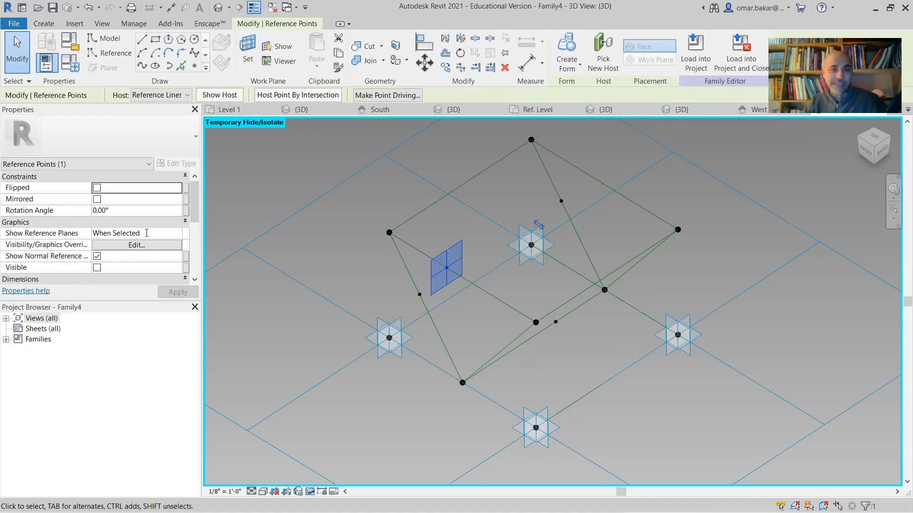
left_click(114, 234)
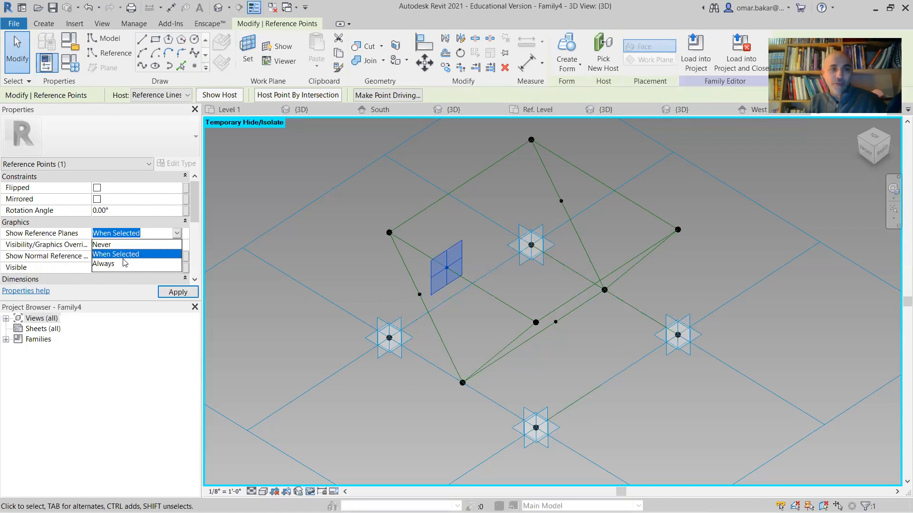
left_click(168, 327)
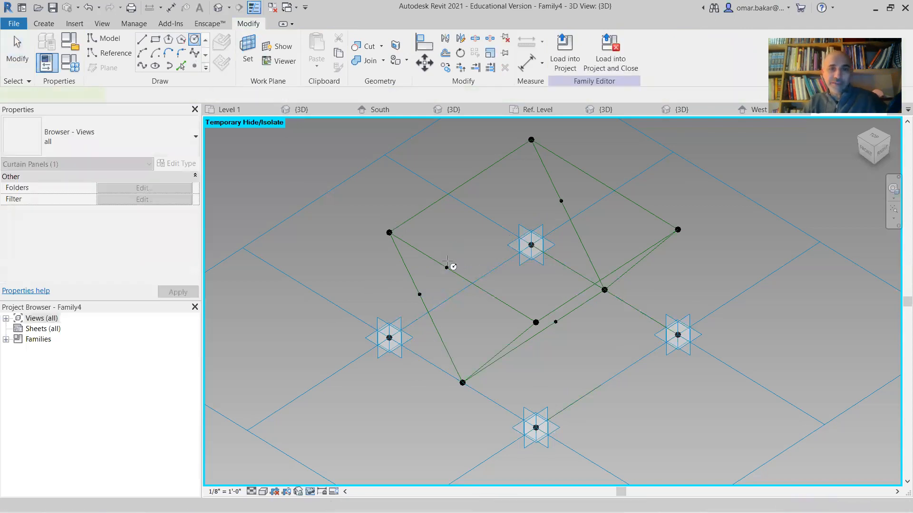
Draw a model-line circle with a radius of about 1 1/4" centred on the reference point of the front upper line
scroll(447, 270, "up", 3)
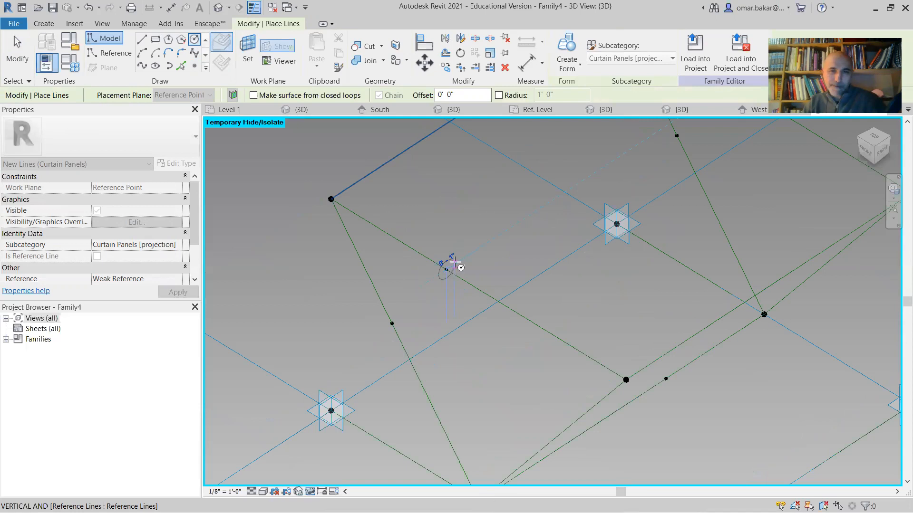
left_click(456, 261)
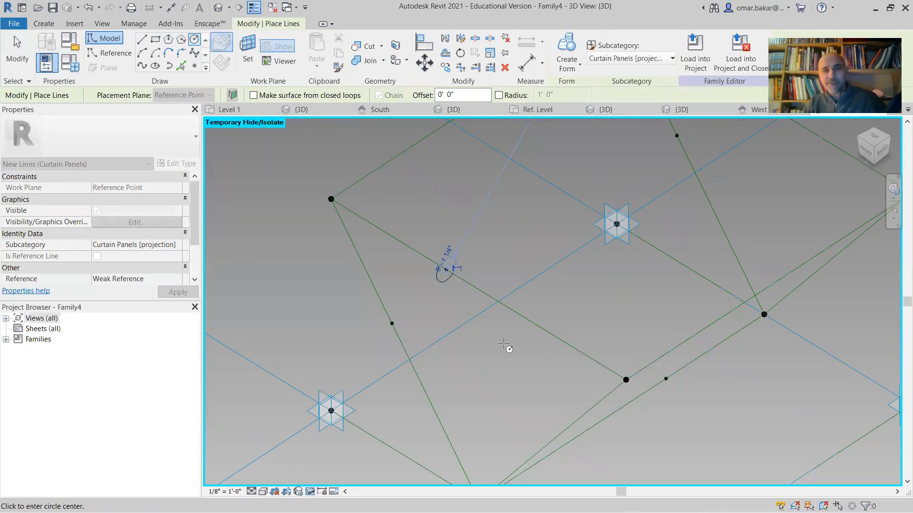
middle_click_drag(503, 342, 474, 366, "shift")
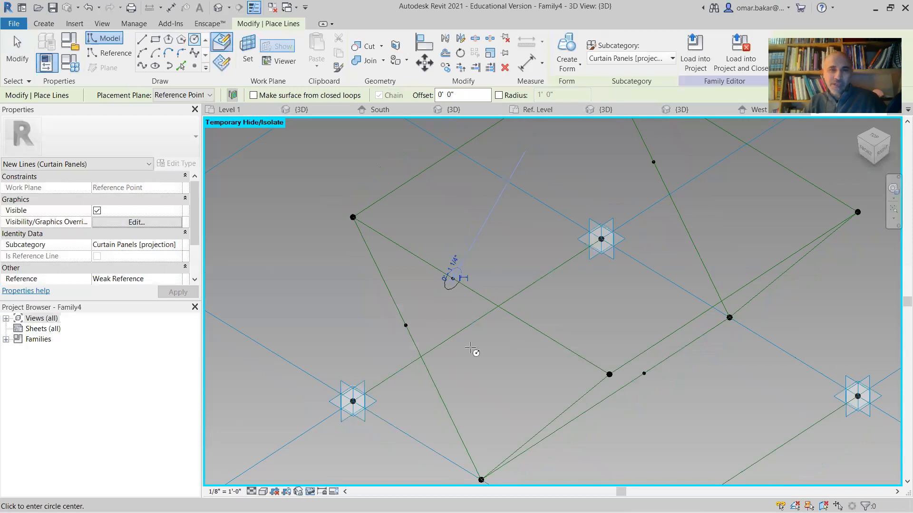
Set the work plane on the front diagonal's reference point and draw a circle of about 3/4" radius centred on it
left_click(242, 52)
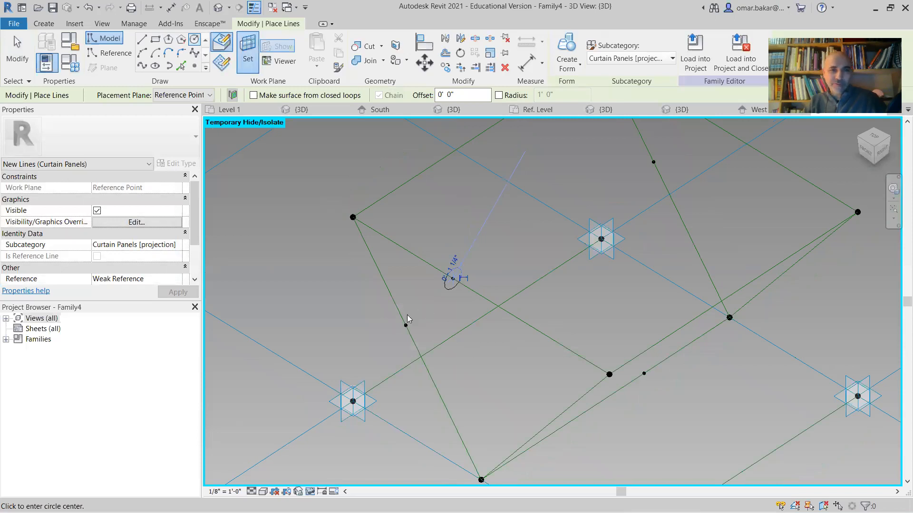
left_click(440, 376)
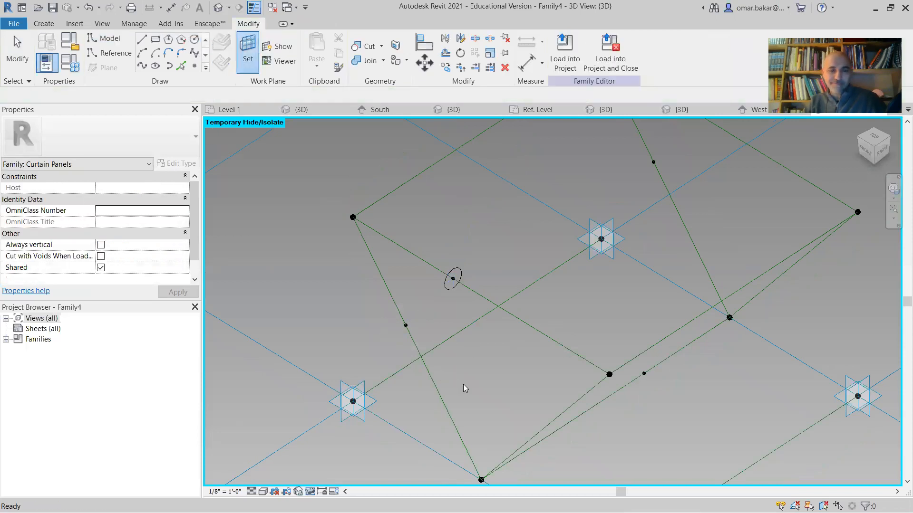
middle_click_drag(470, 281, 468, 257, "shift")
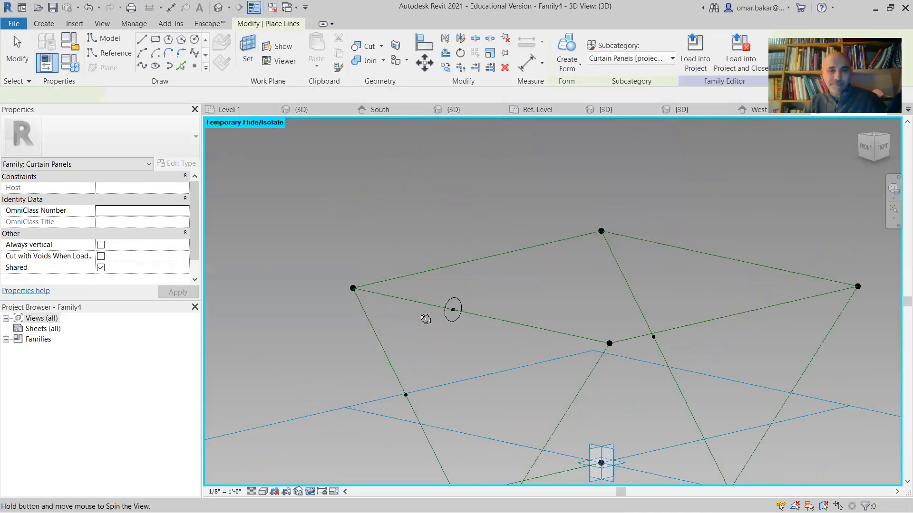
middle_click_drag(414, 381, 423, 327, "shift")
middle_click_drag(422, 430, 438, 329)
scroll(437, 330, "up", 1)
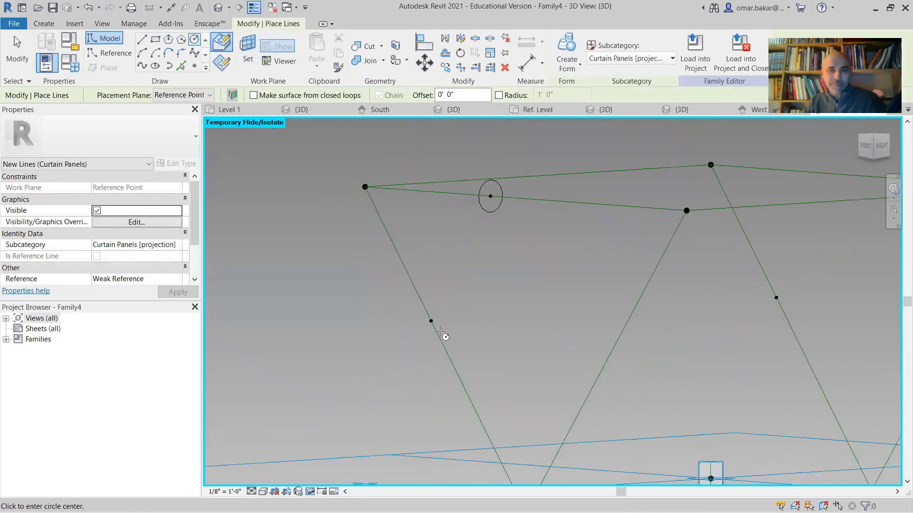
scroll(434, 320, "up", 1)
left_click(449, 315)
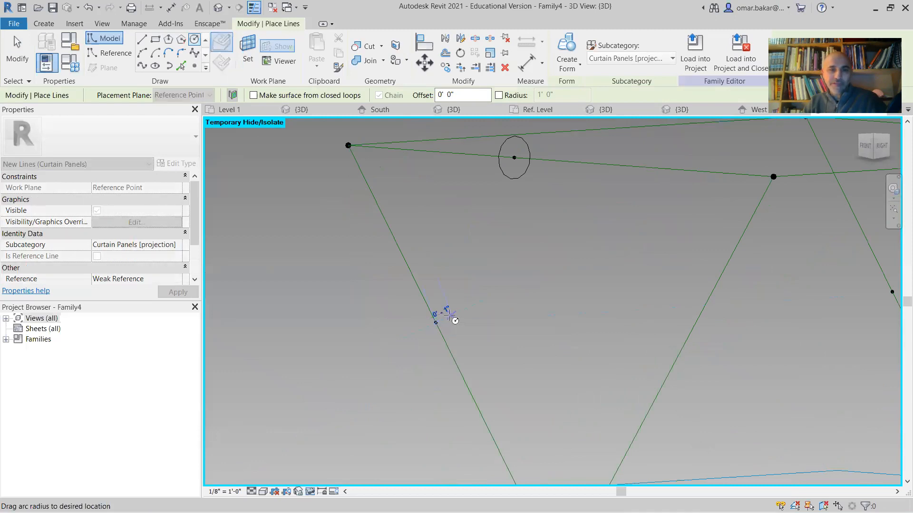
left_click(449, 315)
Set the work plane on the rear diagonal's reference point and draw a circle of about 3/4" radius around it
scroll(509, 331, "down", 1)
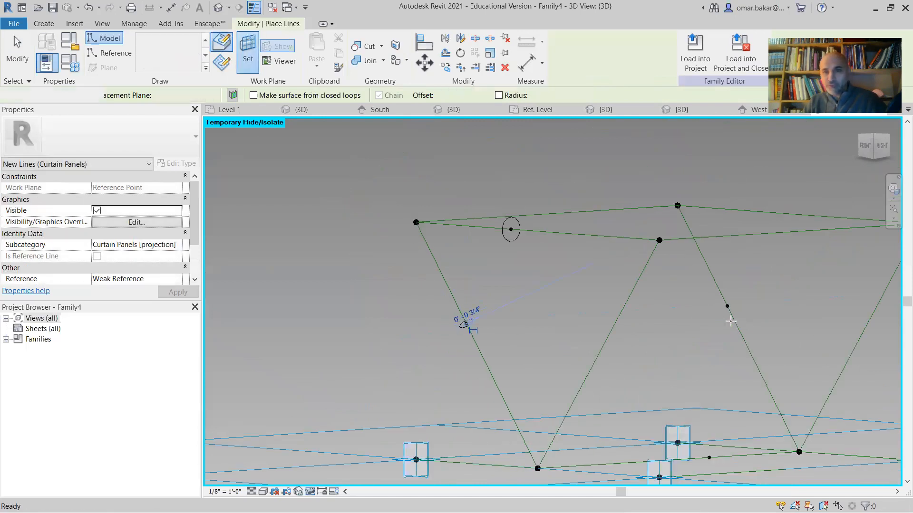
key("Escape")
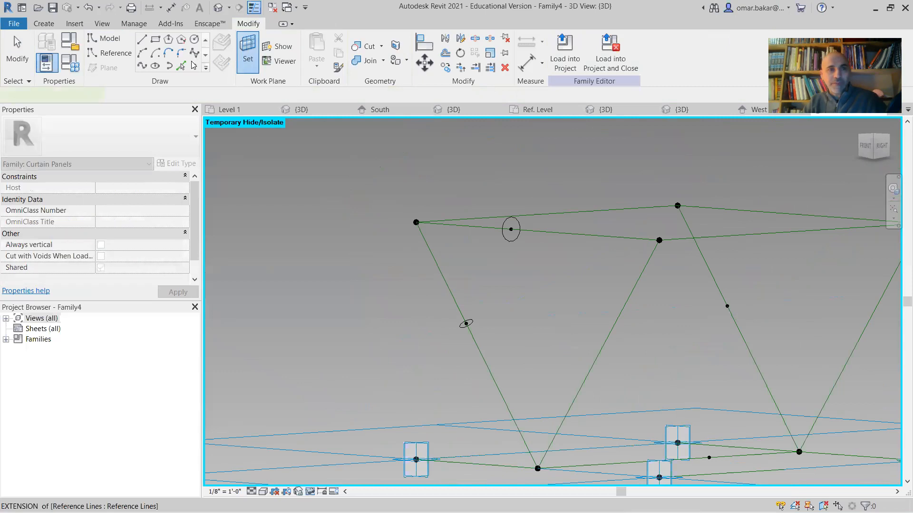
key("Return")
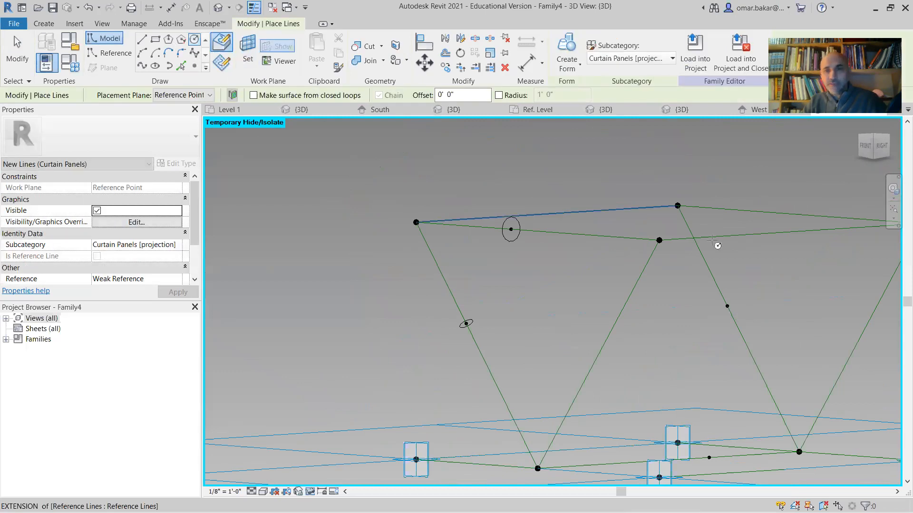
left_click(736, 306)
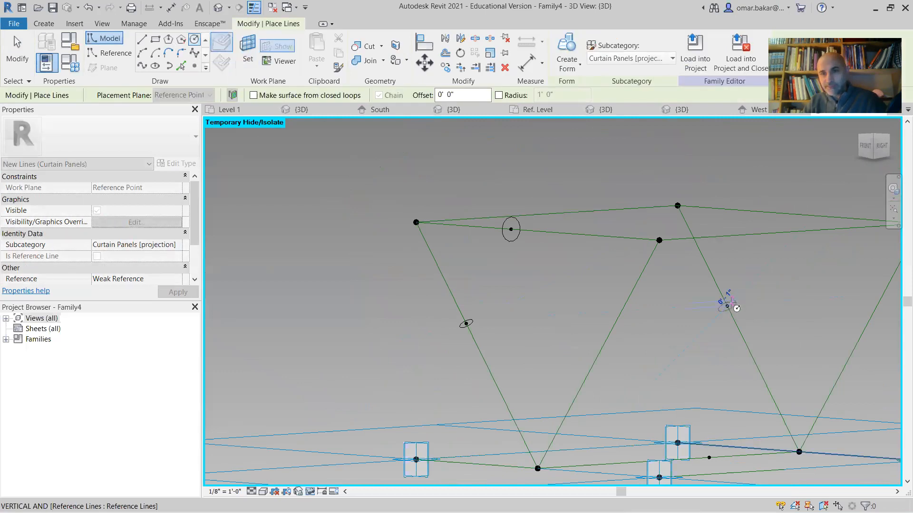
scroll(737, 307, "up", 2)
scroll(680, 309, "up", 2)
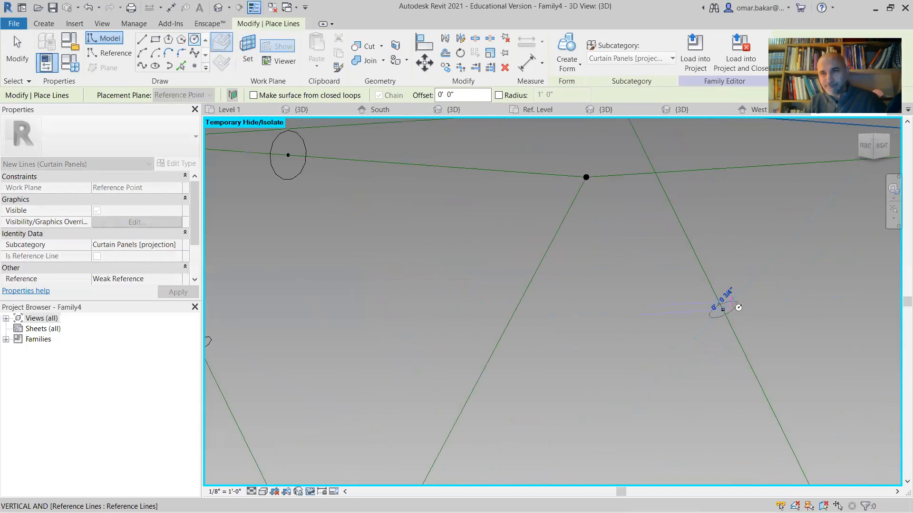
scroll(603, 332, "up", 2)
scroll(600, 335, "down", 2)
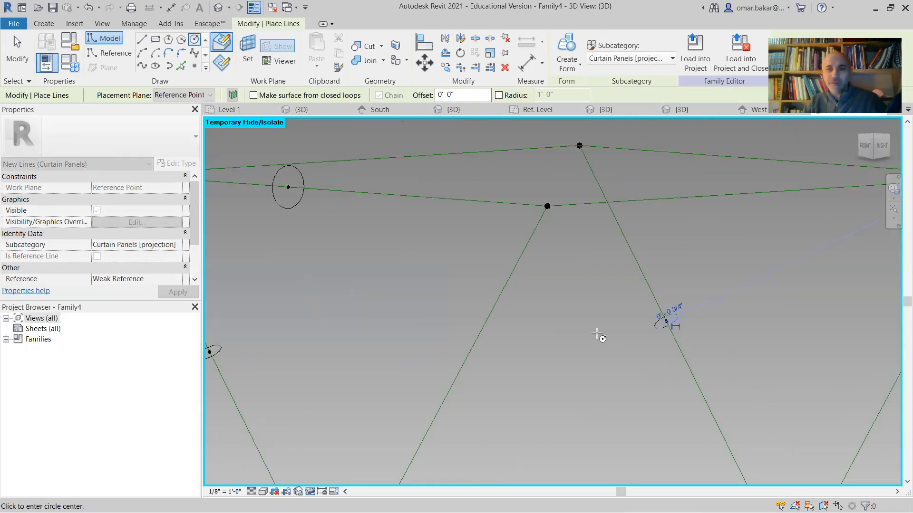
Set the work plane on the bottom chord's reference point, draw a circle of about 2" radius around it, and finish placing lines
scroll(549, 394, "down", 3)
middle_click_drag(537, 310, 521, 220)
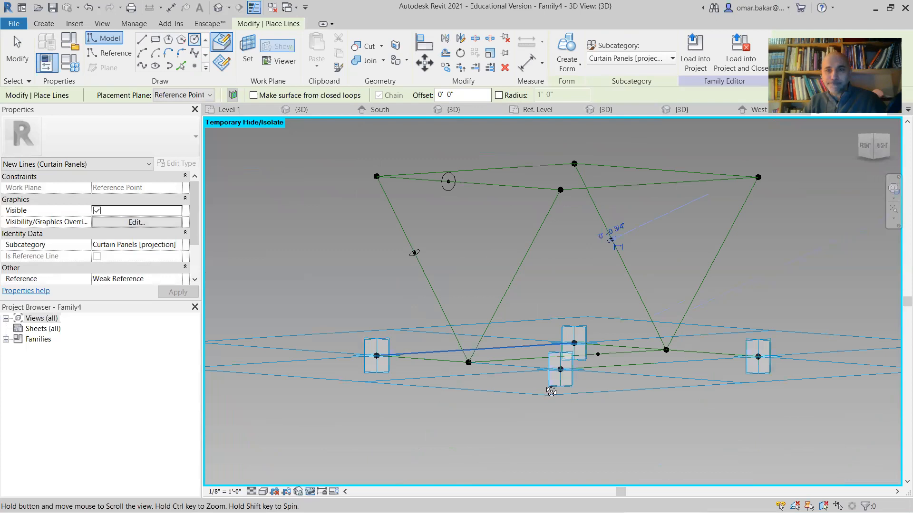
middle_click_drag(581, 414, 618, 422, "shift")
middle_click_drag(590, 337, 603, 344, "shift")
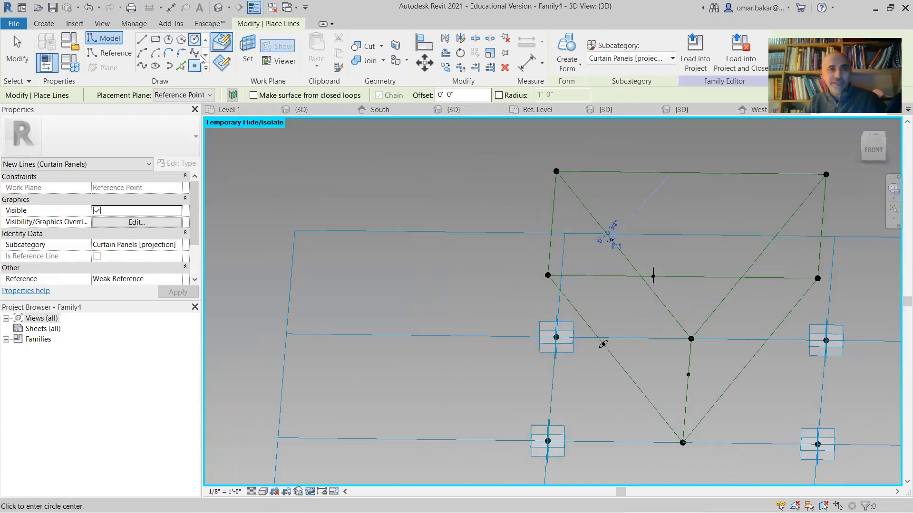
left_click(239, 54)
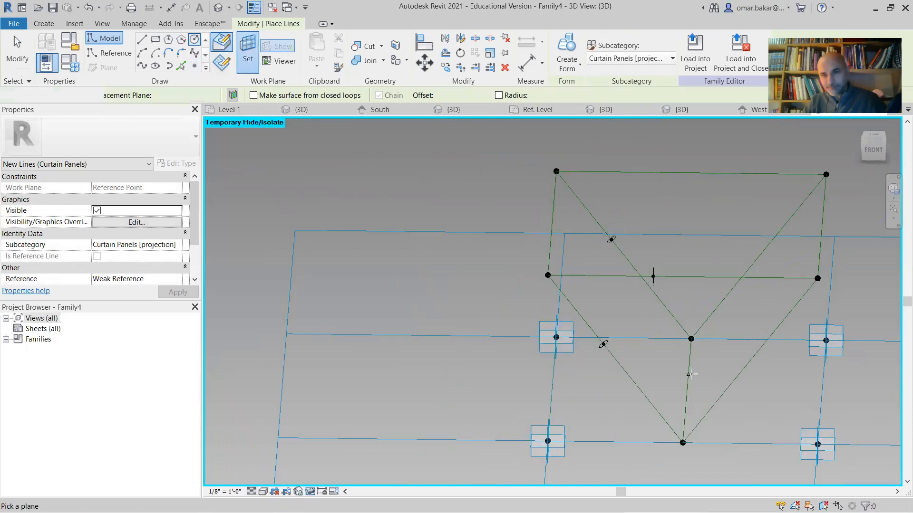
left_click(689, 375)
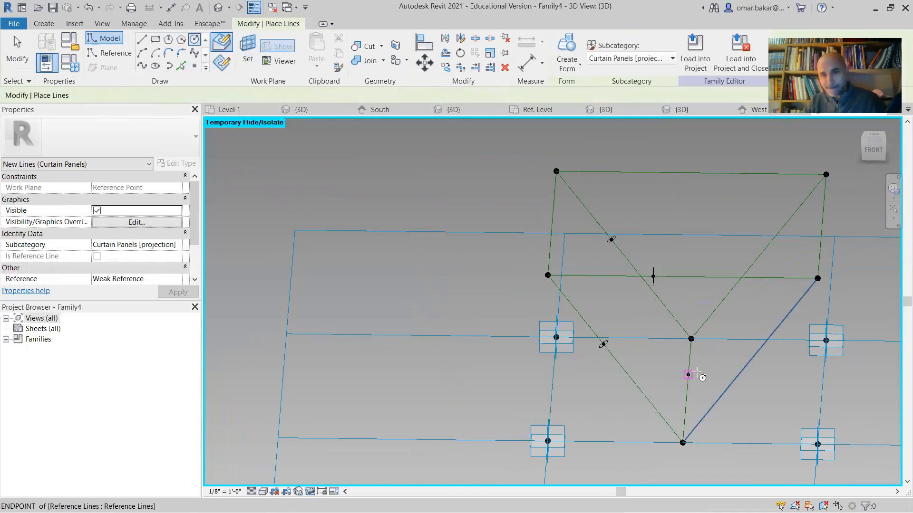
left_click(688, 375)
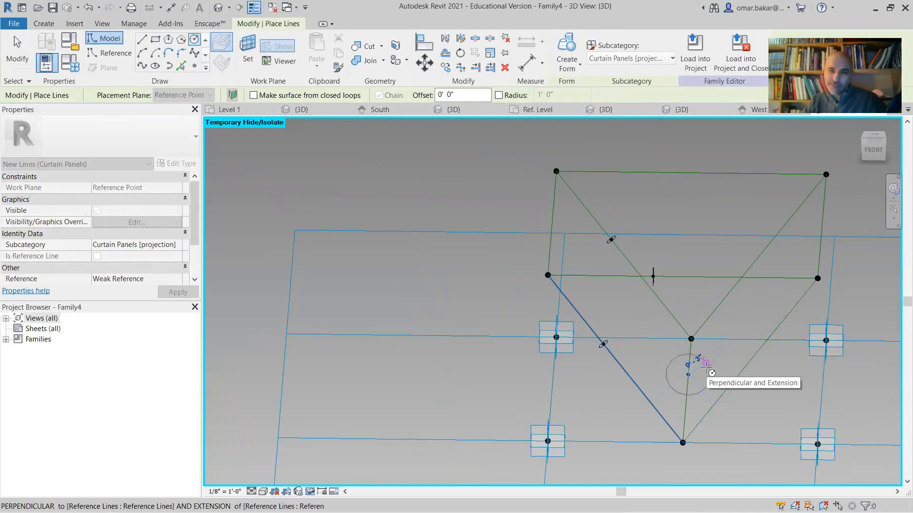
left_click(711, 373)
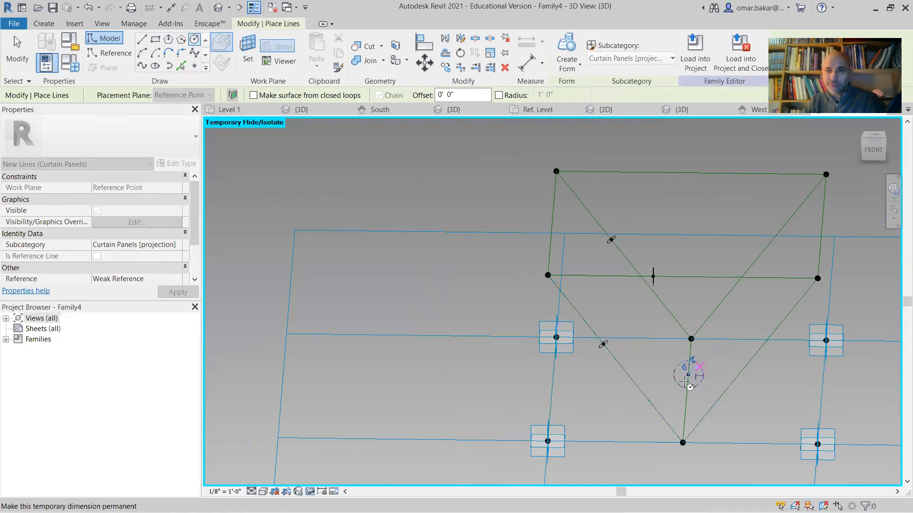
scroll(662, 383, "down", 2)
middle_click_drag(565, 385, 556, 374, "shift")
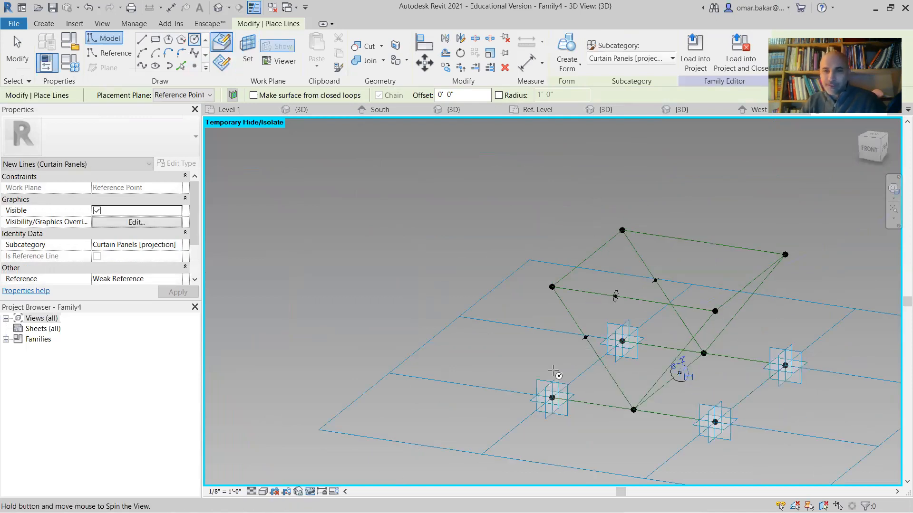
middle_click_drag(326, 157, 274, 150, "shift")
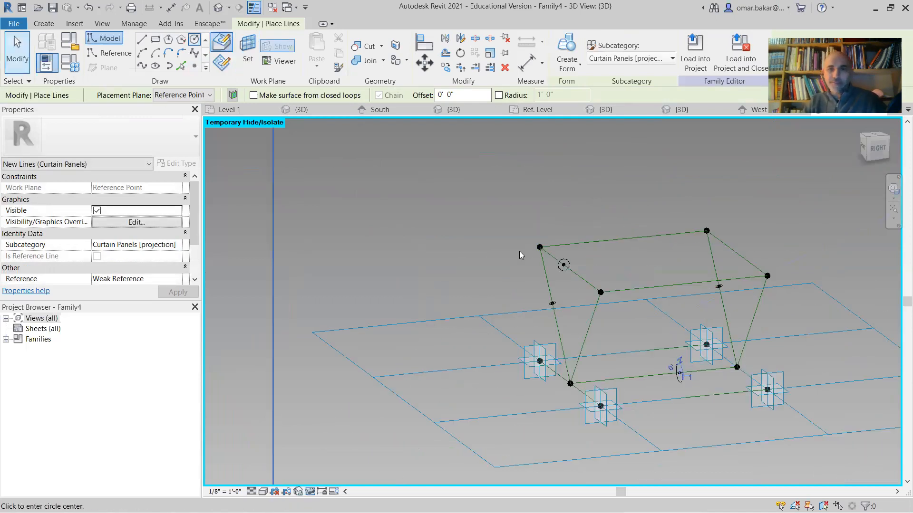
key("Escape")
key("Escape")
scroll(567, 260, "up", 2)
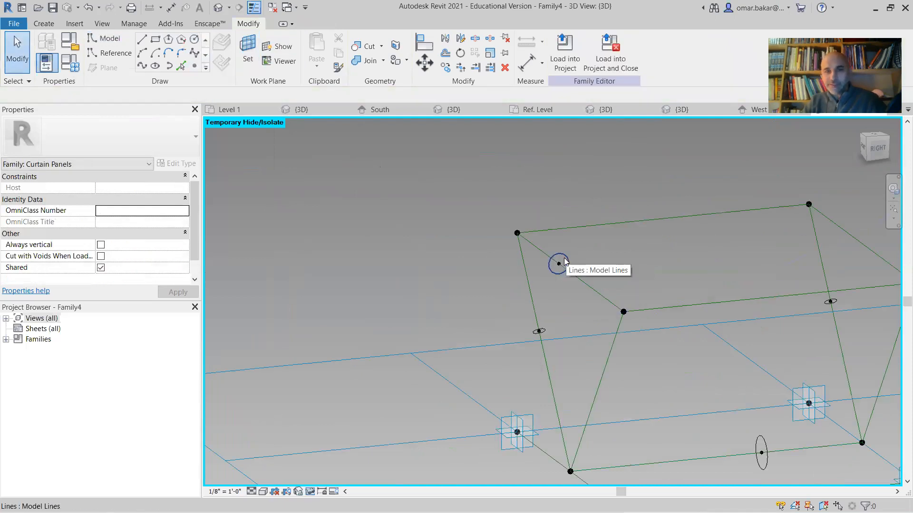
Set the radius of the circle on the front upper line to 1"
left_click(561, 259)
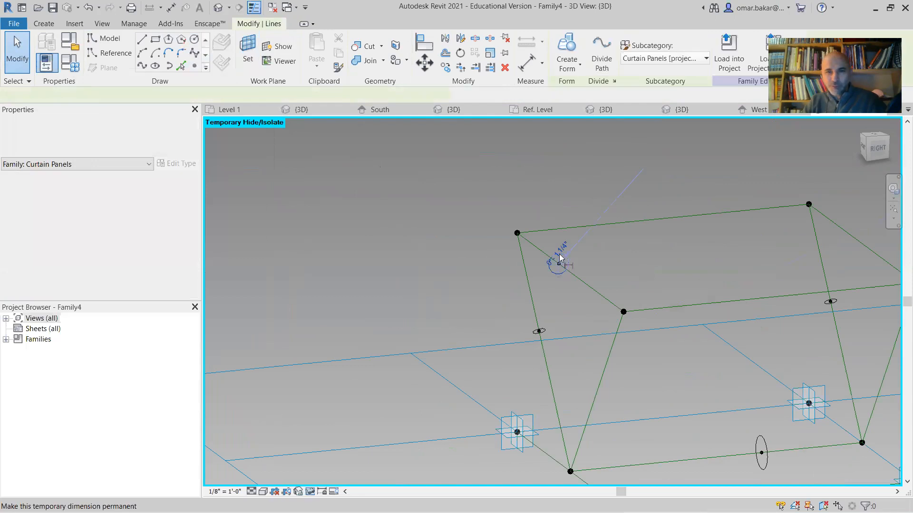
left_click(561, 251)
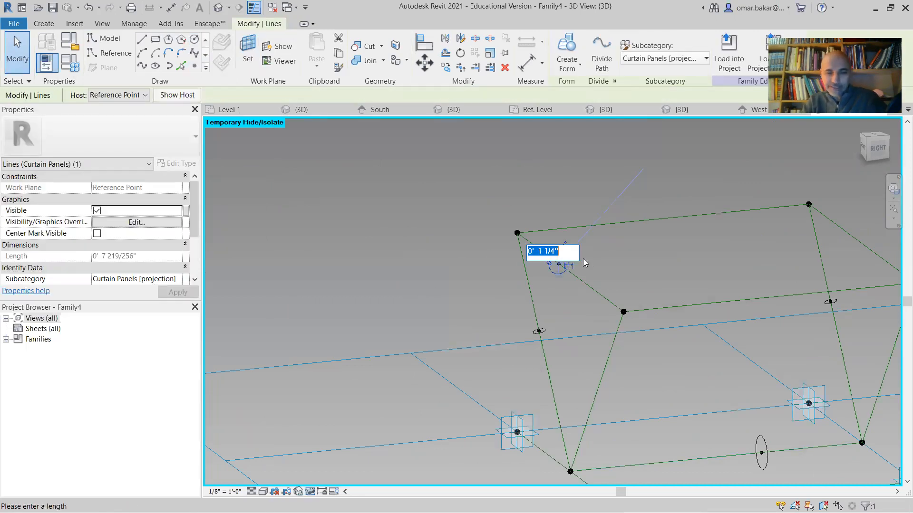
type("0 1")
key("Return")
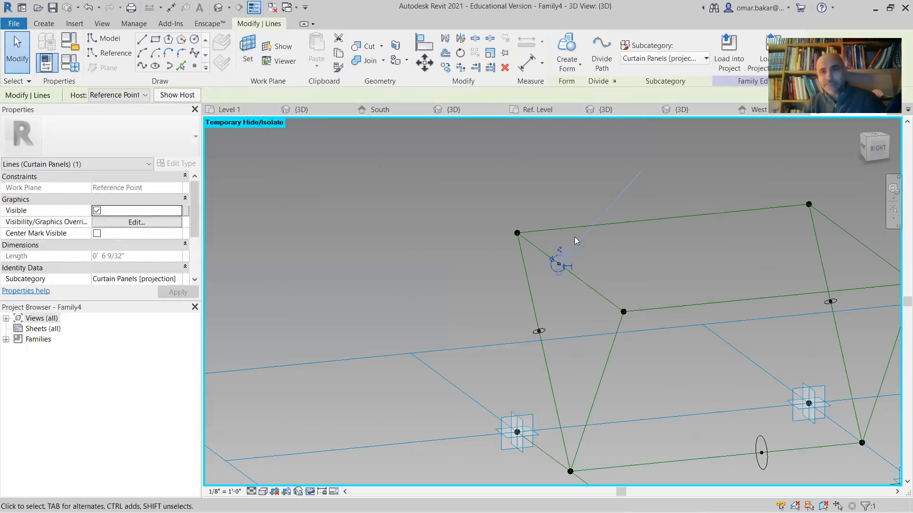
Create a tubular form from that circle along the four reference lines of the upper frame
left_click(578, 279)
left_click(847, 238, "ctrl")
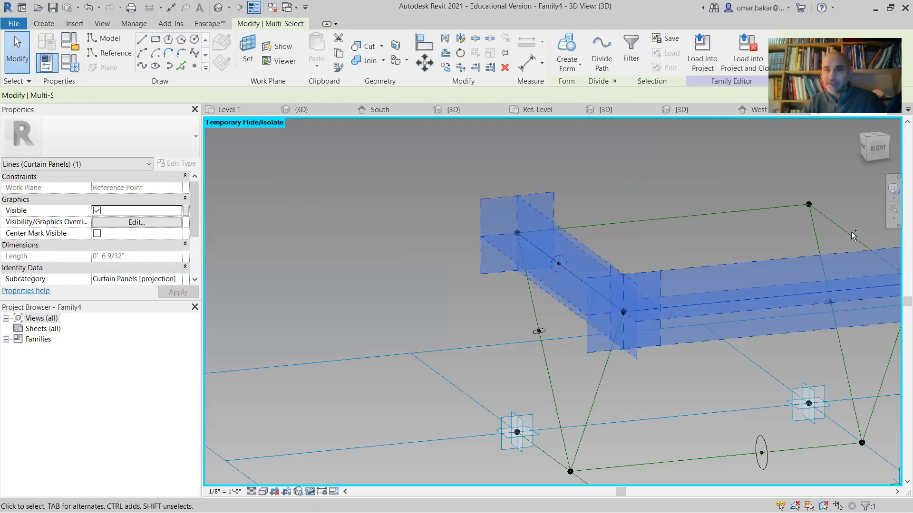
left_click(690, 217, "ctrl")
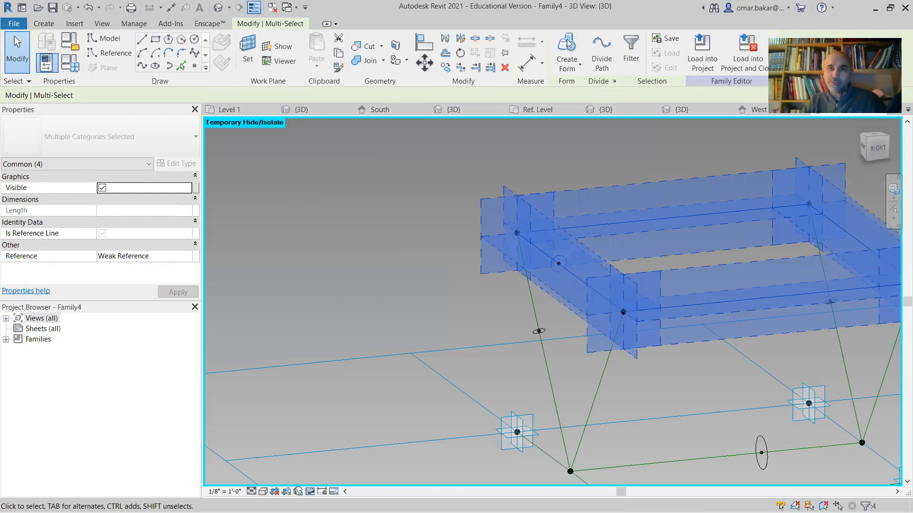
left_click(570, 48)
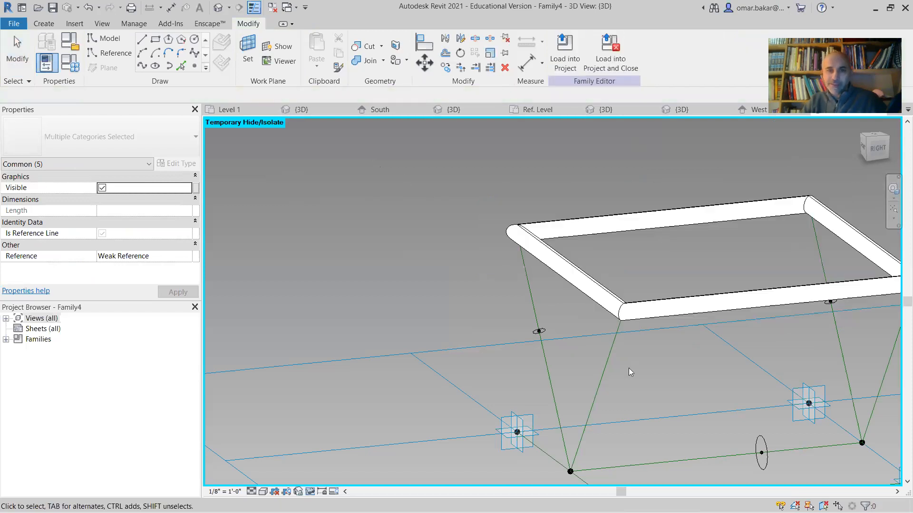
Create a tubular form from the front circle along the two front diagonal reference lines
left_click(605, 364)
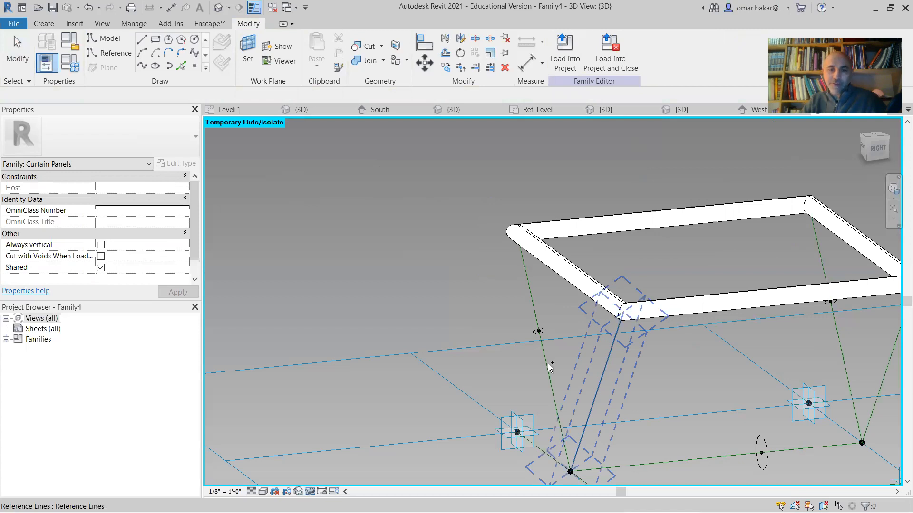
left_click(535, 336)
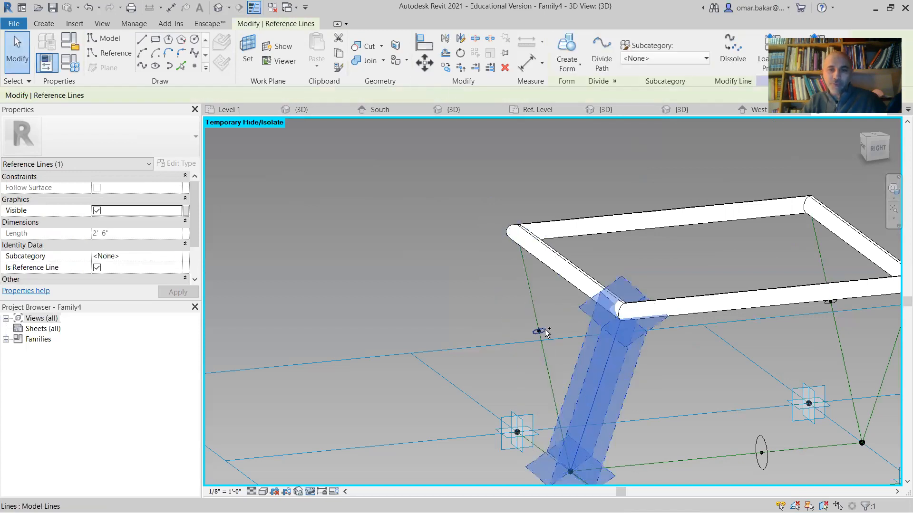
left_click(539, 298, "ctrl")
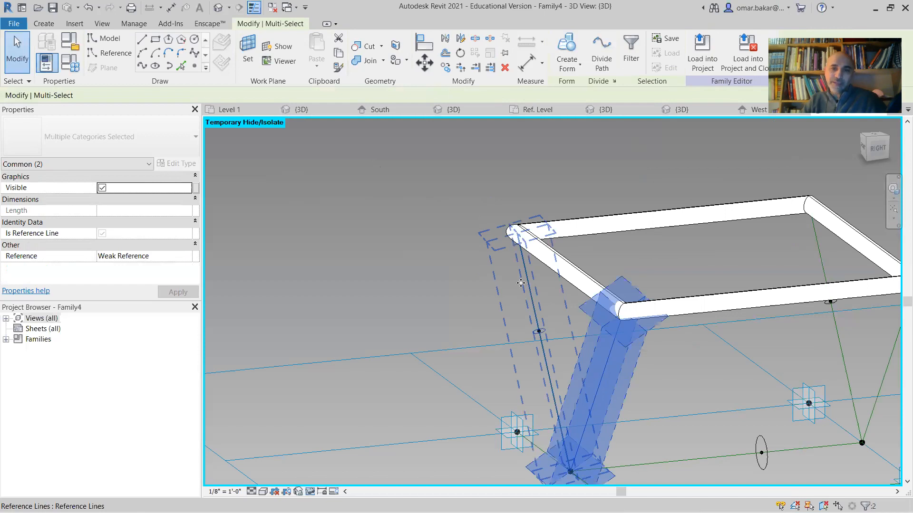
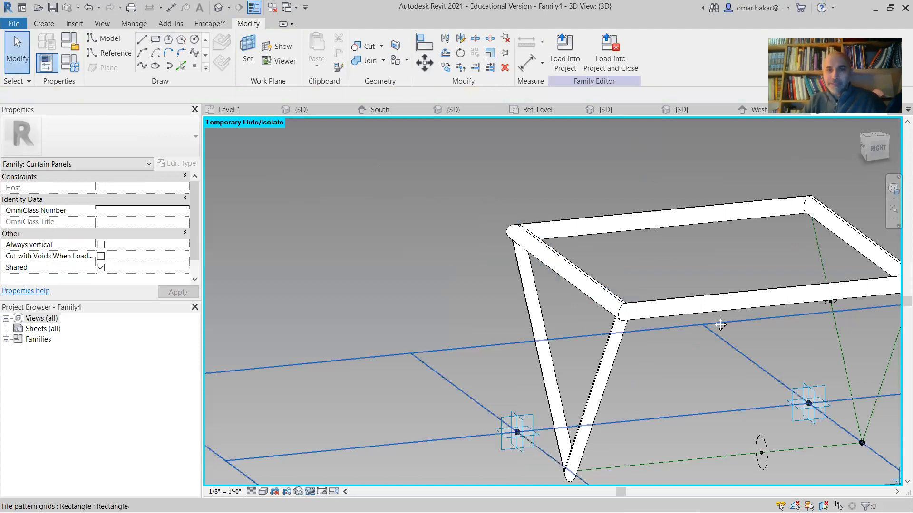
Create a tubular form from the rear circle along the two rear diagonal reference lines
middle_click_drag(732, 316, 565, 271)
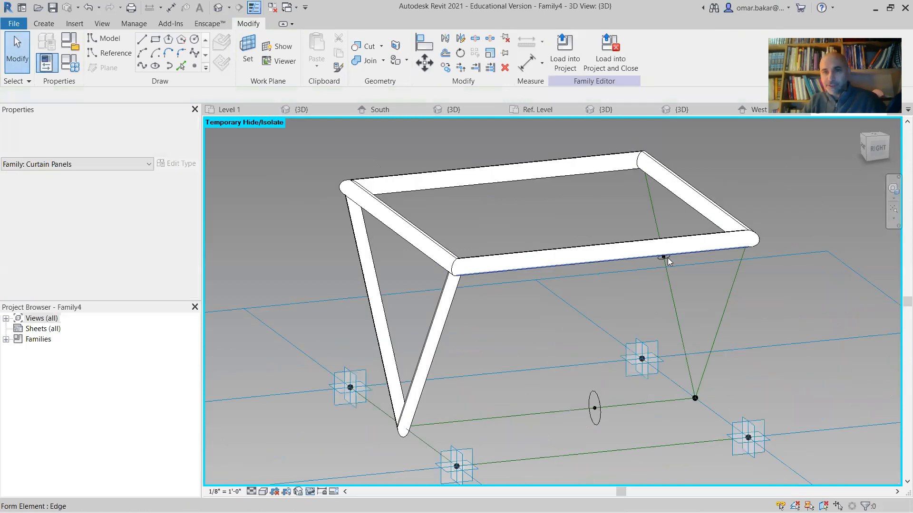
left_click(674, 295)
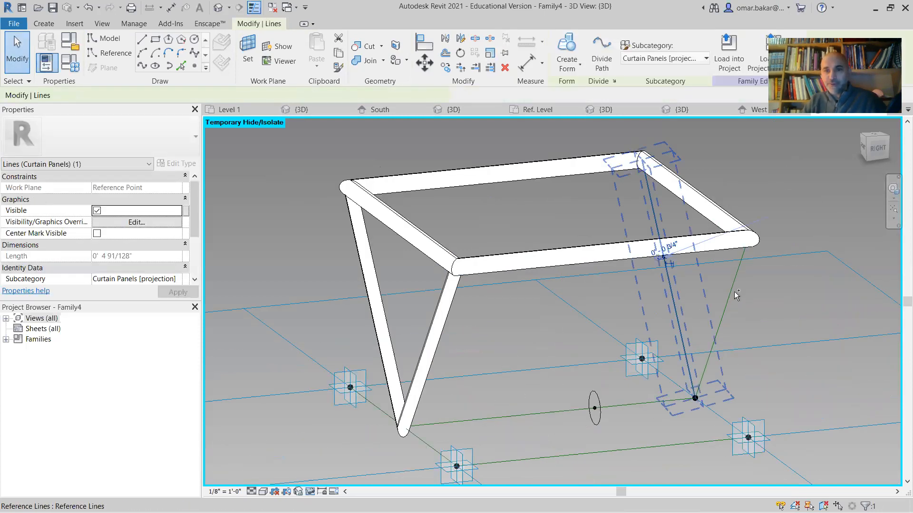
left_click(730, 290, "ctrl")
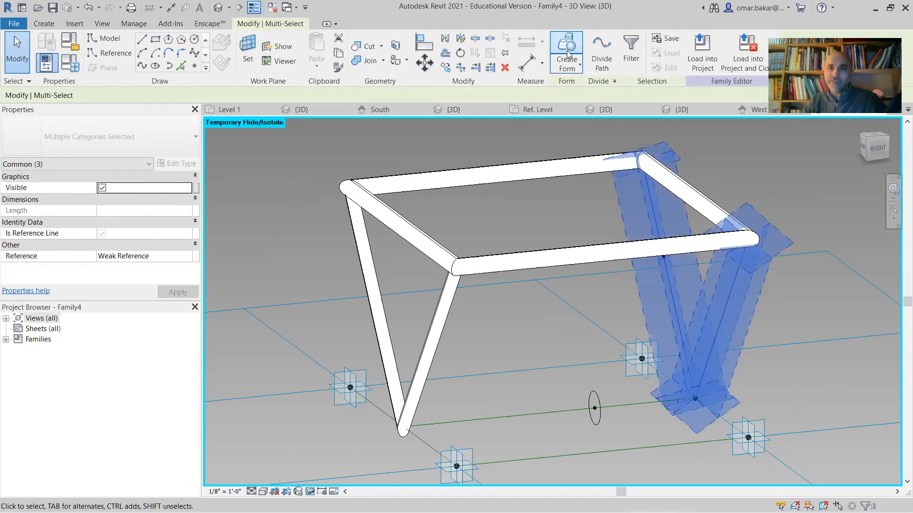
left_click(743, 248)
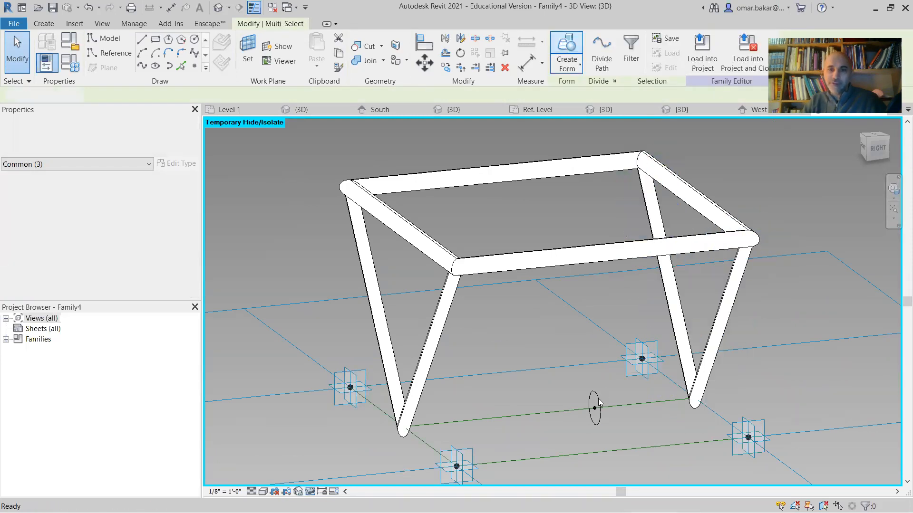
Create the bottom chord tube from its circle and the bottom reference line
left_click(639, 405)
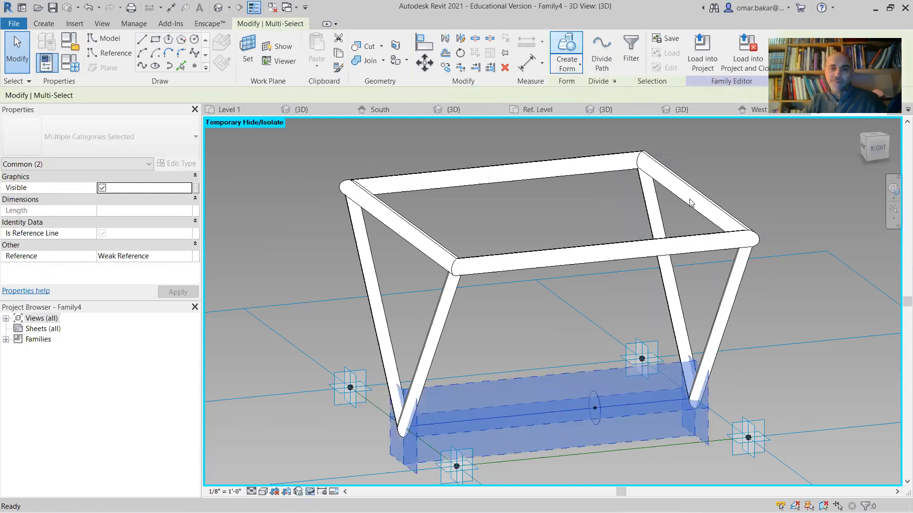
left_click(702, 275)
key("Tab")
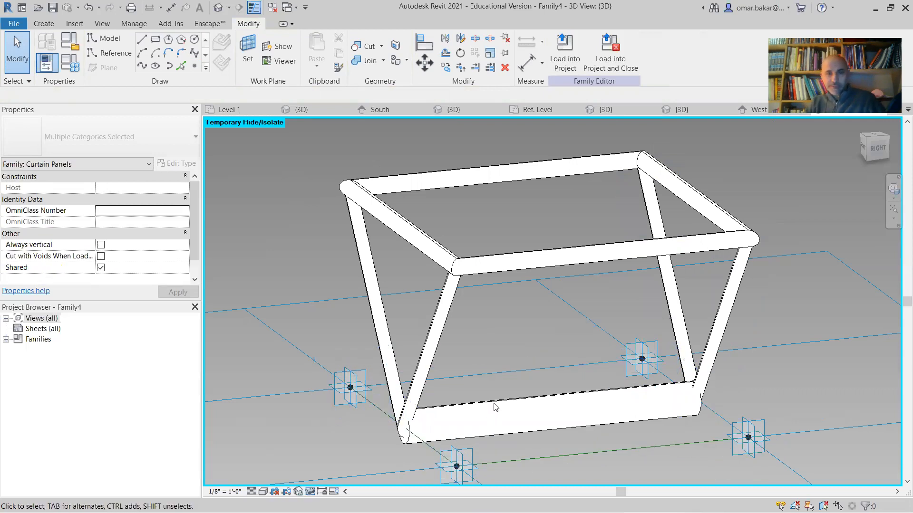
left_click(438, 328)
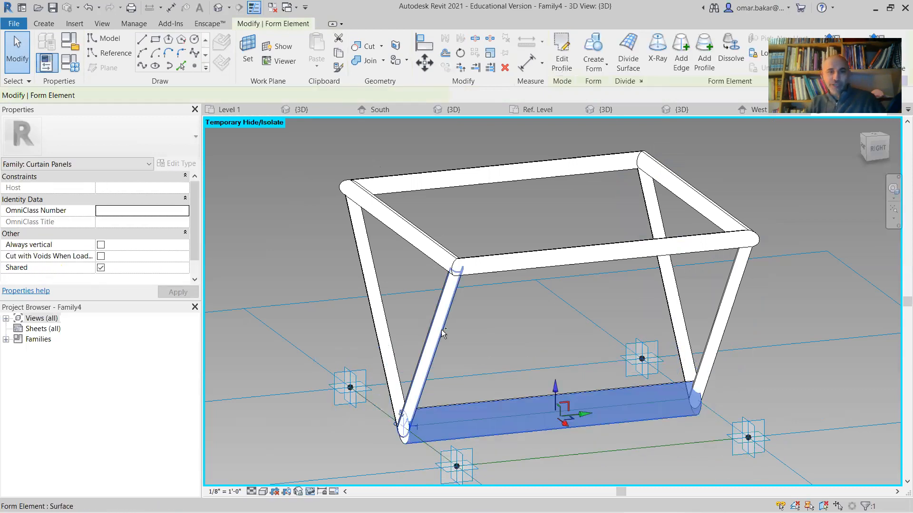
left_click(384, 318, "ctrl")
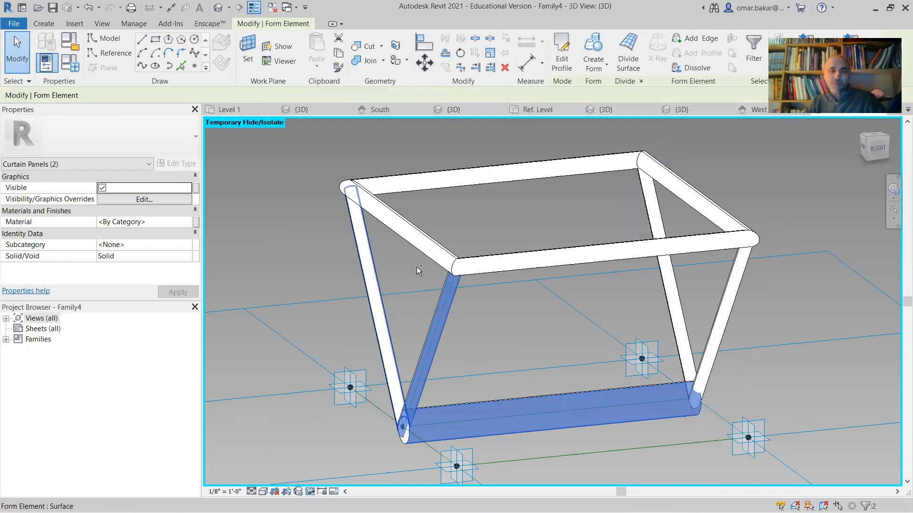
left_click(516, 272, "ctrl")
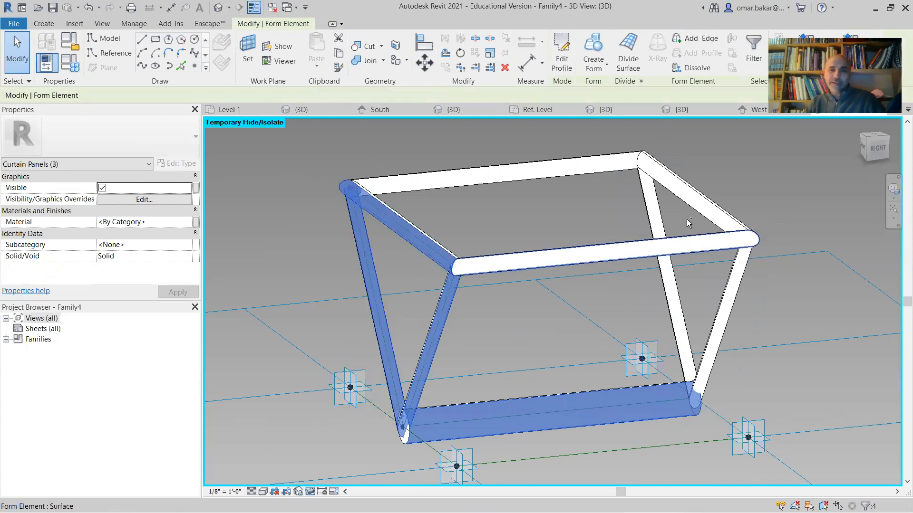
left_click(717, 200, "ctrl")
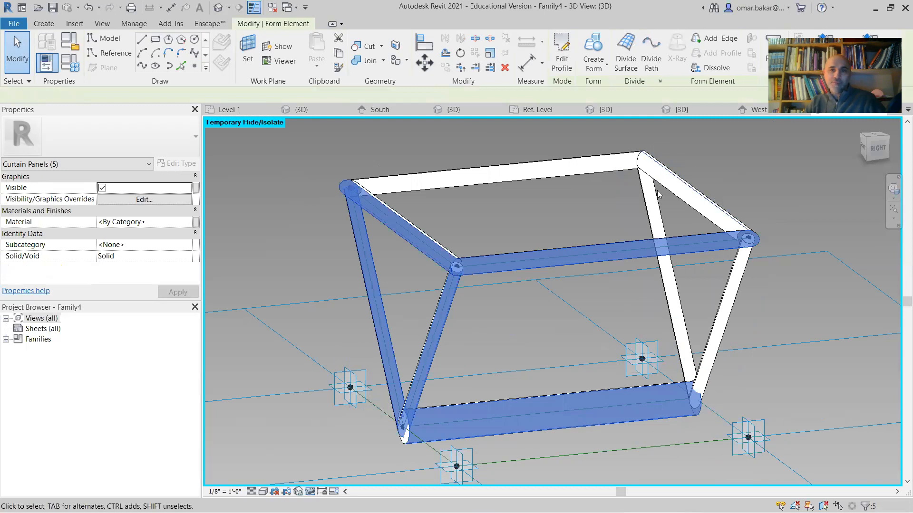
left_click(779, 294)
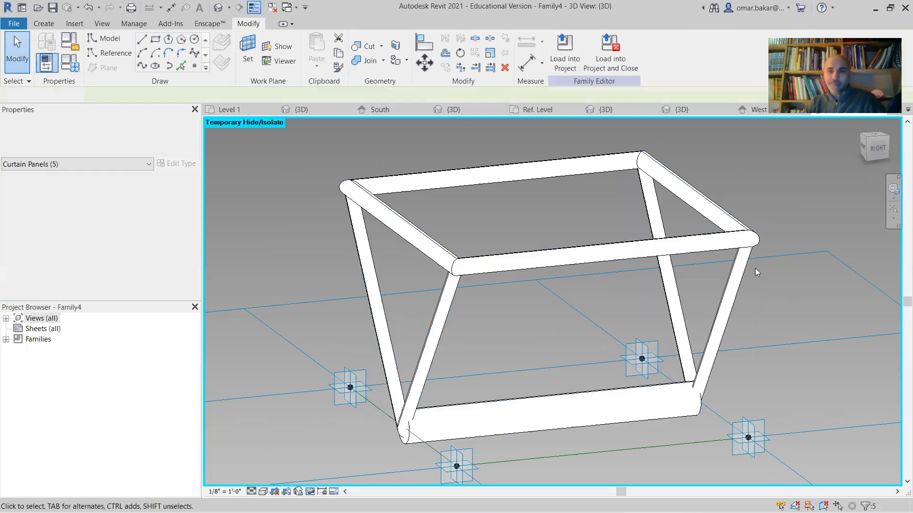
key("Tab")
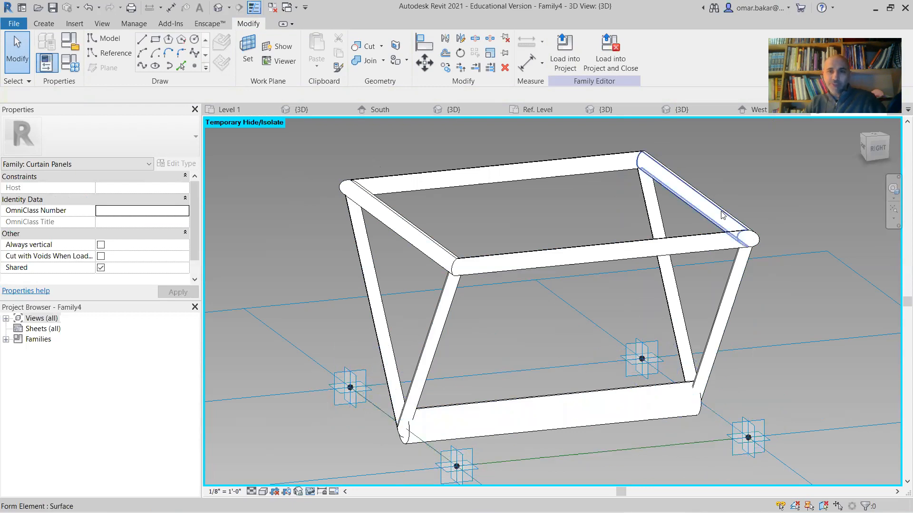
key("Tab")
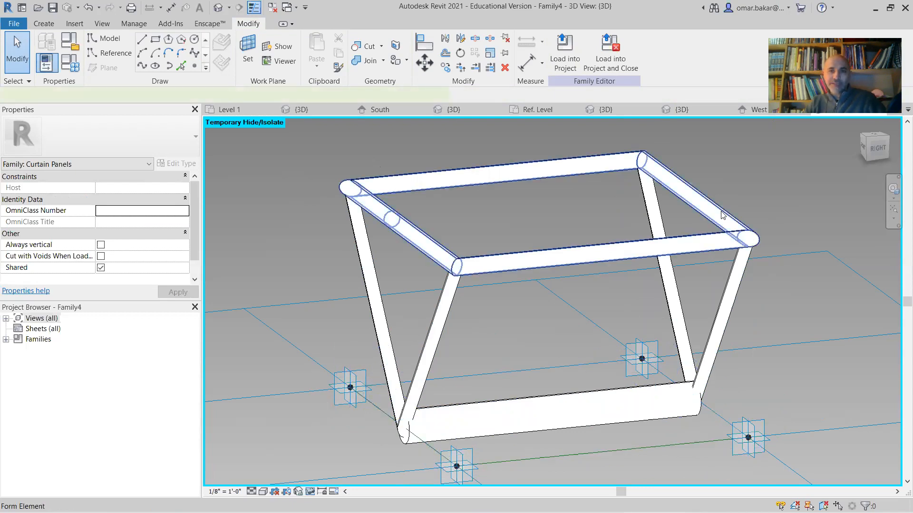
left_click(722, 215)
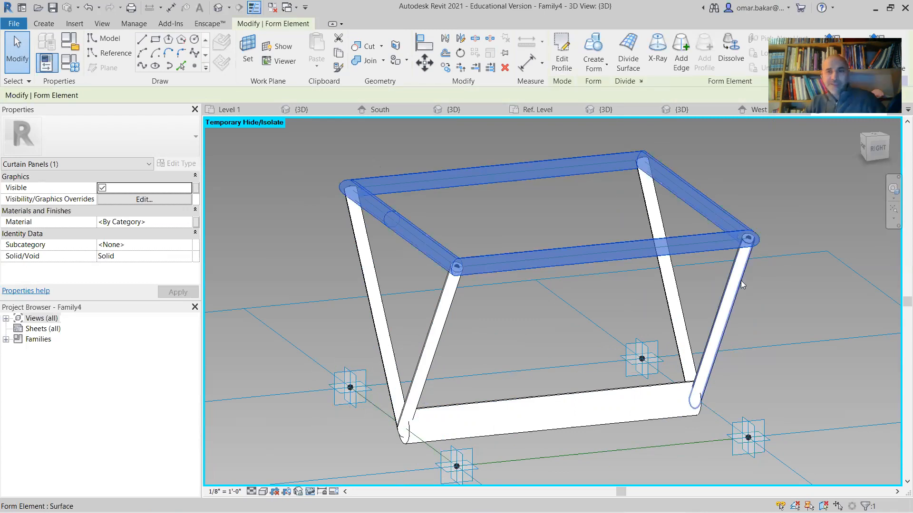
key("ctrl+Tab")
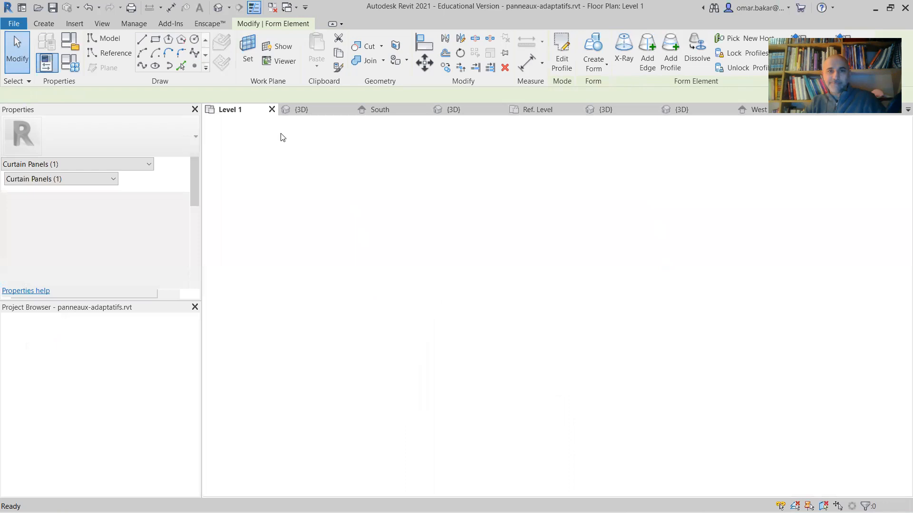
key("ctrl+Tab")
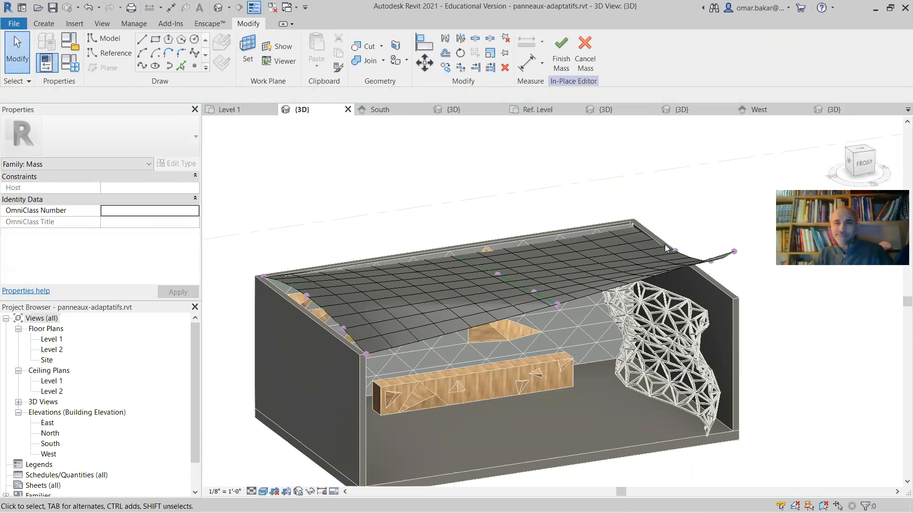
key("ctrl+Tab")
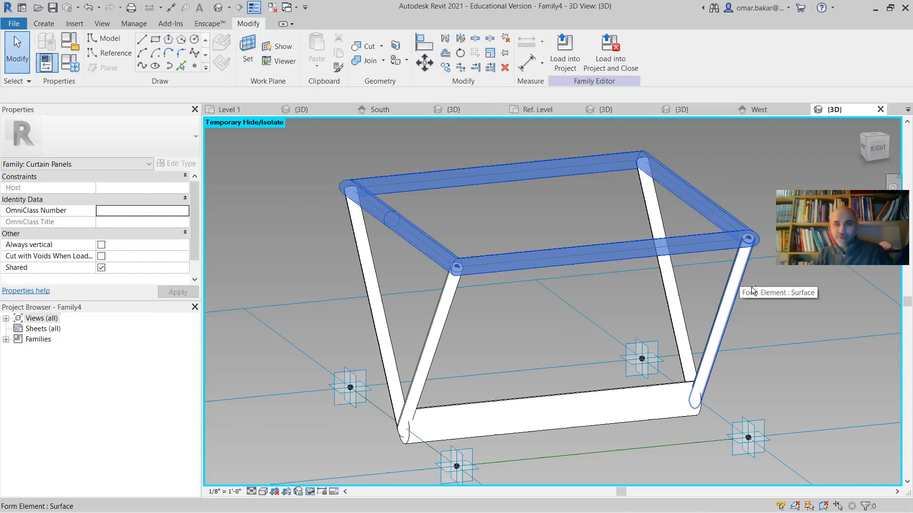
Assign the AEC library material Cladding, Vertical Ribbed to the four diagonal tubes and the bottom chord tube
left_click(677, 278)
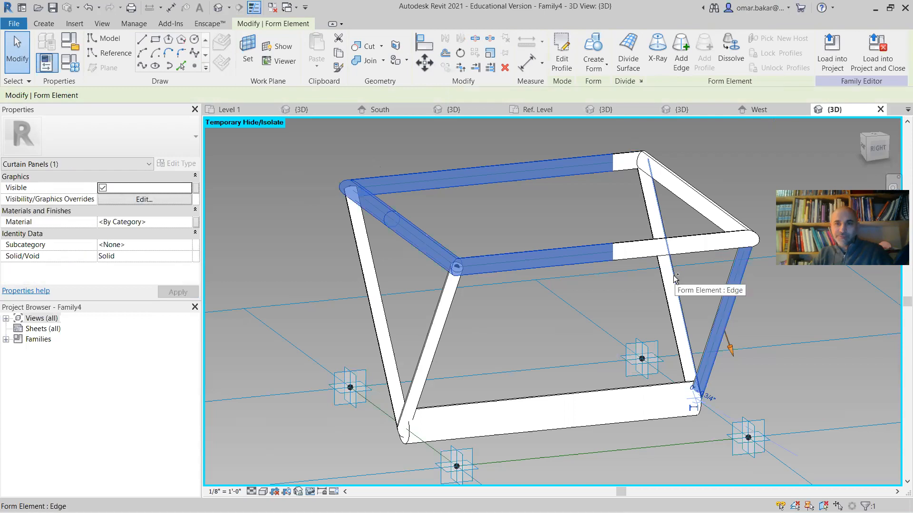
left_click(672, 279, "ctrl")
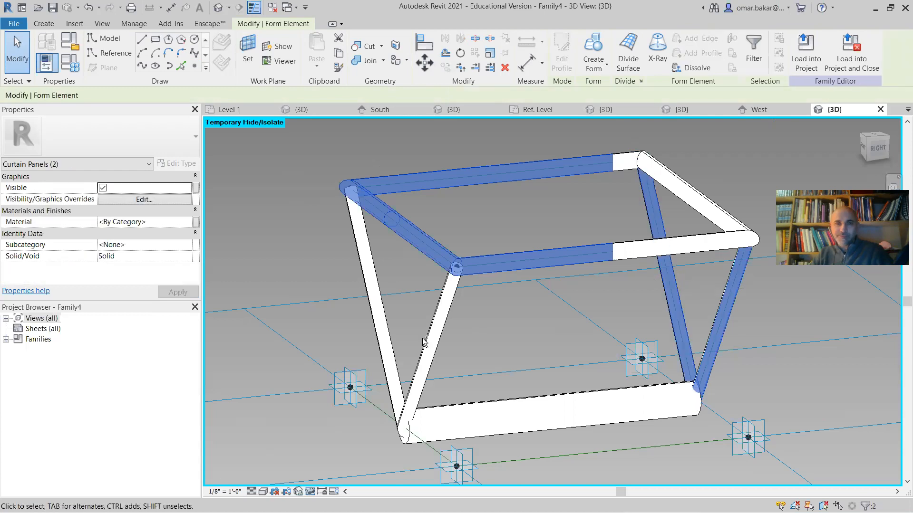
left_click(430, 325, "ctrl")
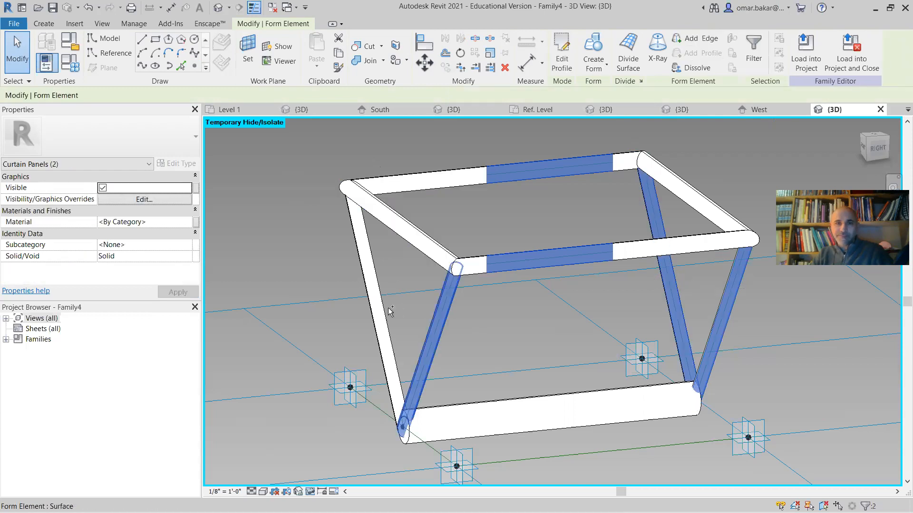
left_click(382, 312, "ctrl")
left_click(382, 312, "ctrl")
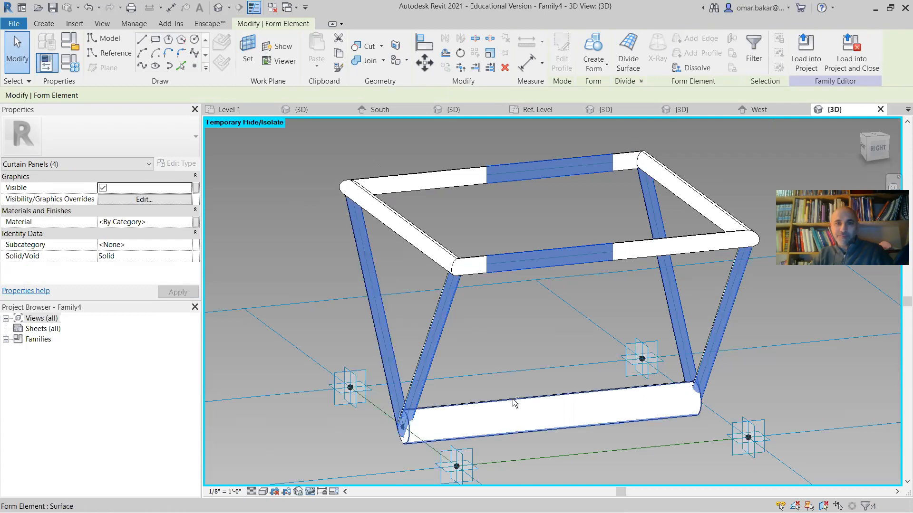
left_click(540, 403, "ctrl")
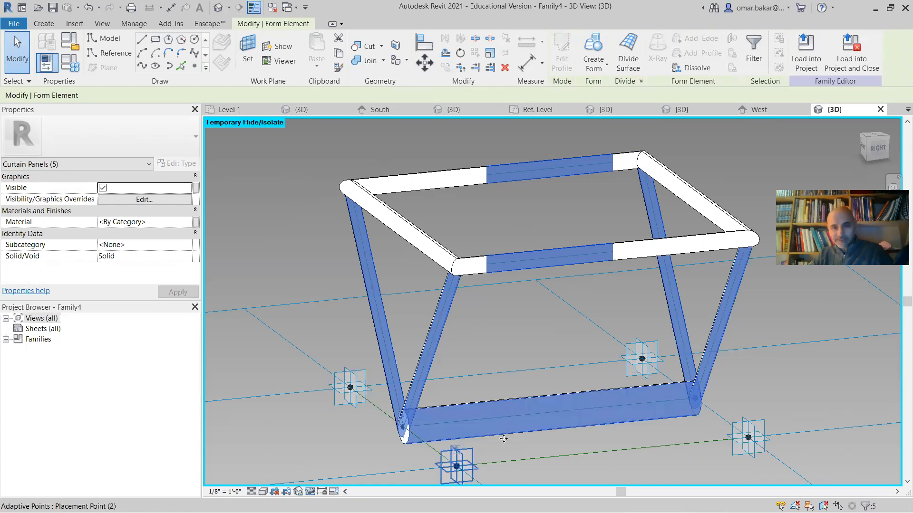
left_click(181, 222)
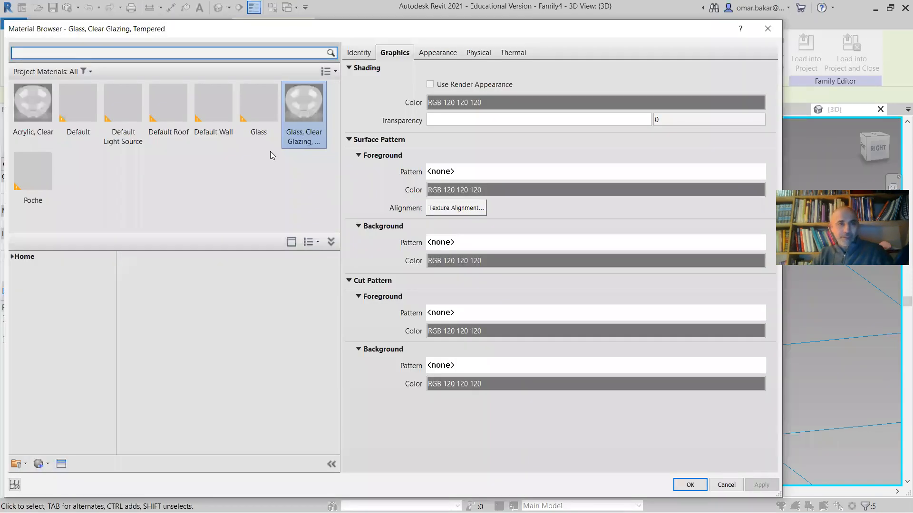
left_click(318, 243)
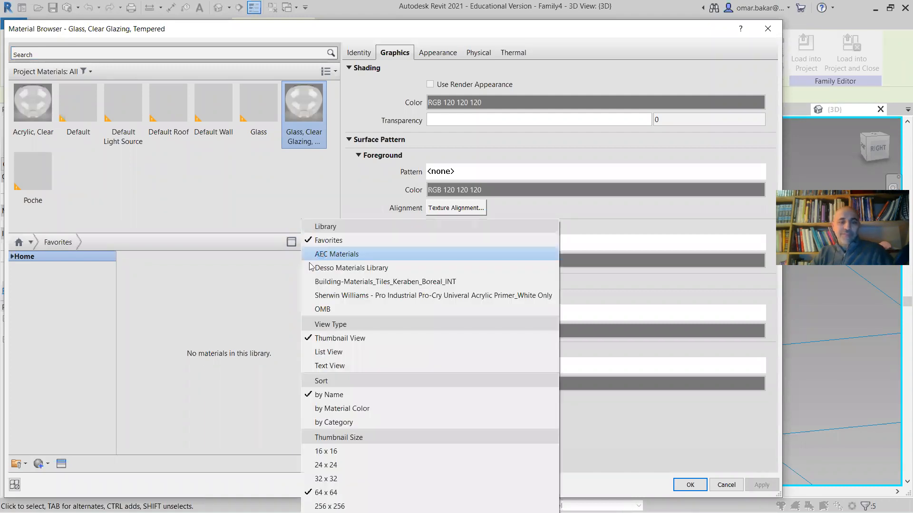
scroll(295, 354, "down", 5)
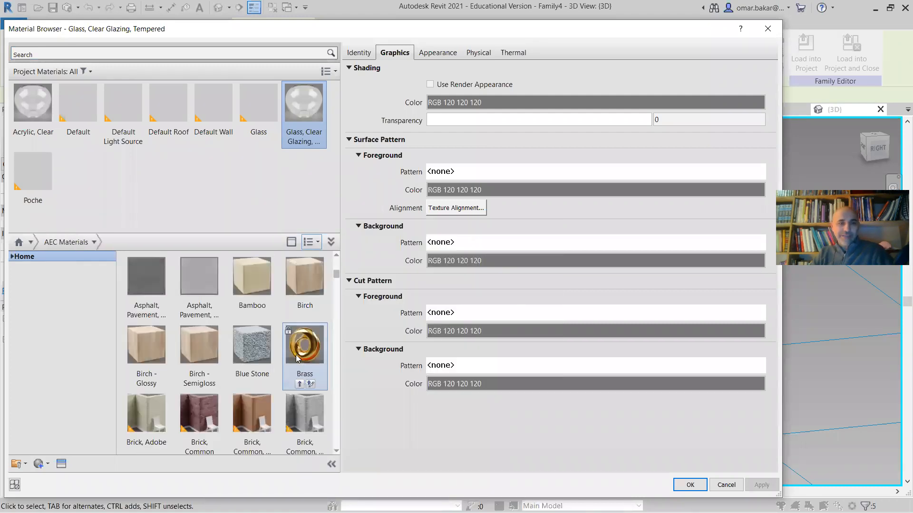
scroll(295, 355, "down", 3)
scroll(307, 371, "down", 5)
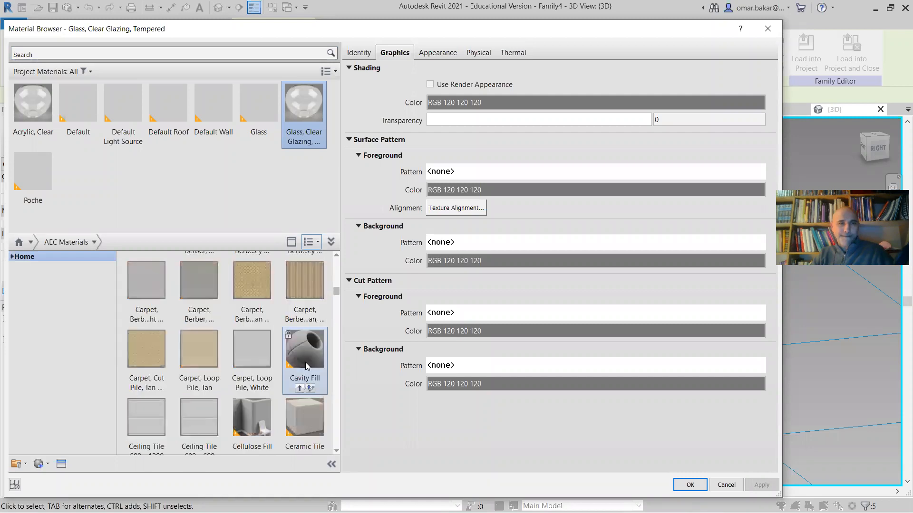
scroll(329, 388, "up", 2)
scroll(336, 393, "down", 2)
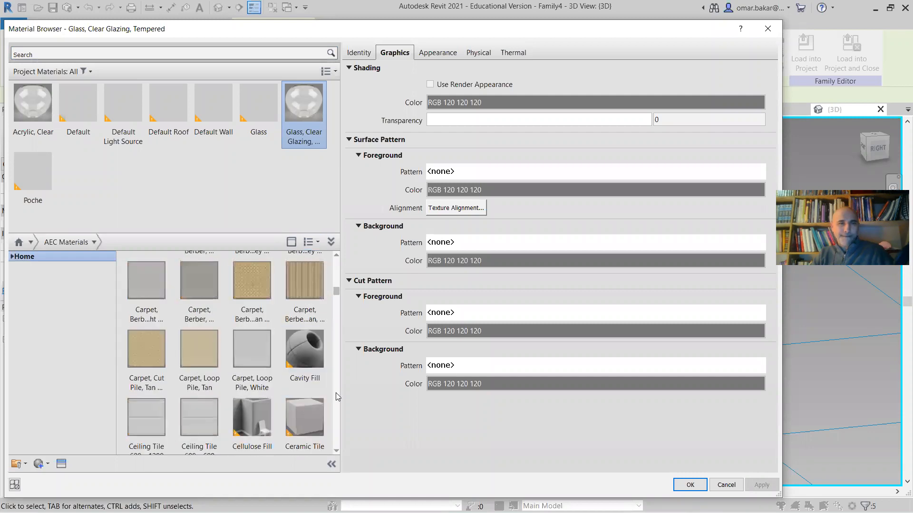
scroll(336, 392, "down", 3)
mouse_move(250, 282)
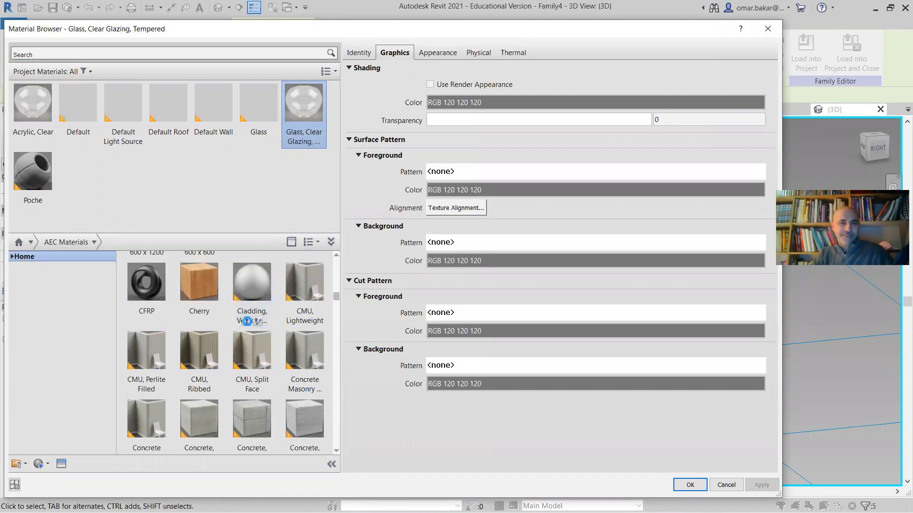
left_click(246, 322)
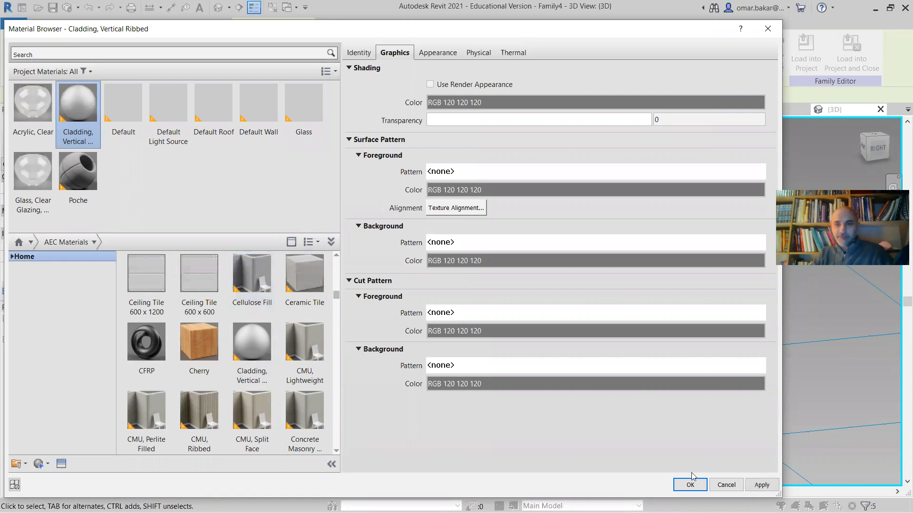
key("Return")
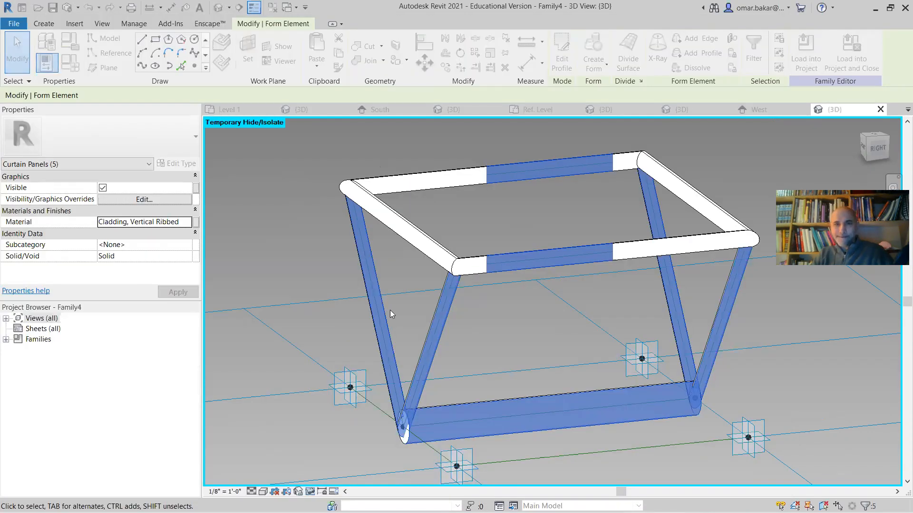
left_click(280, 189)
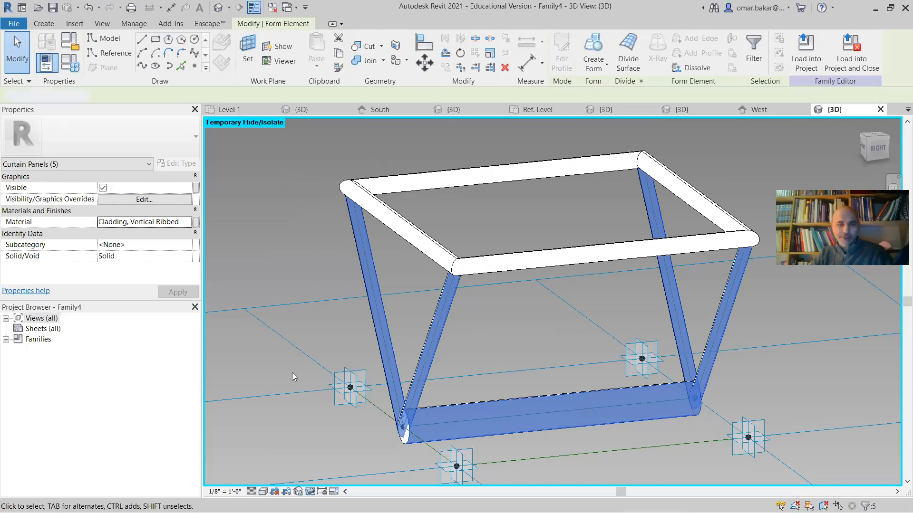
Display the truss in a realistic visual style and examine the tubes' materials from several sides
left_click(264, 491)
left_click(279, 480)
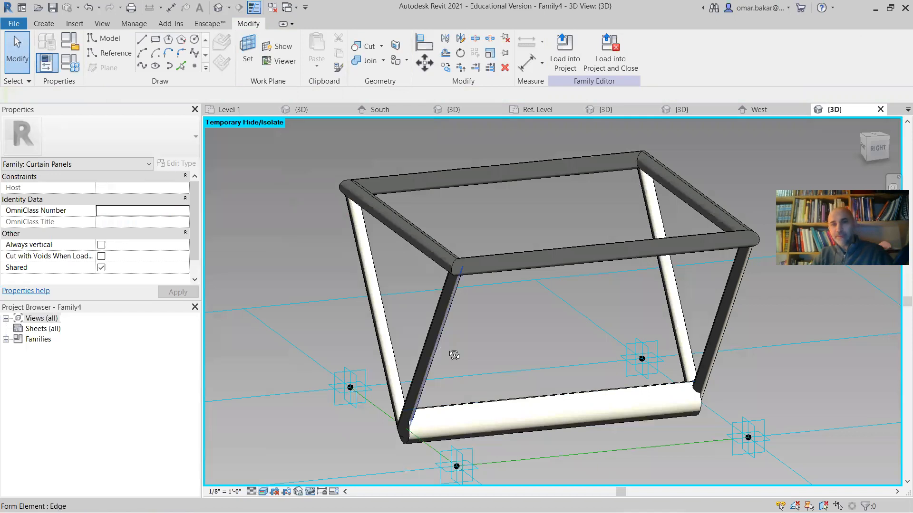
middle_click_drag(579, 347, 591, 305, "shift")
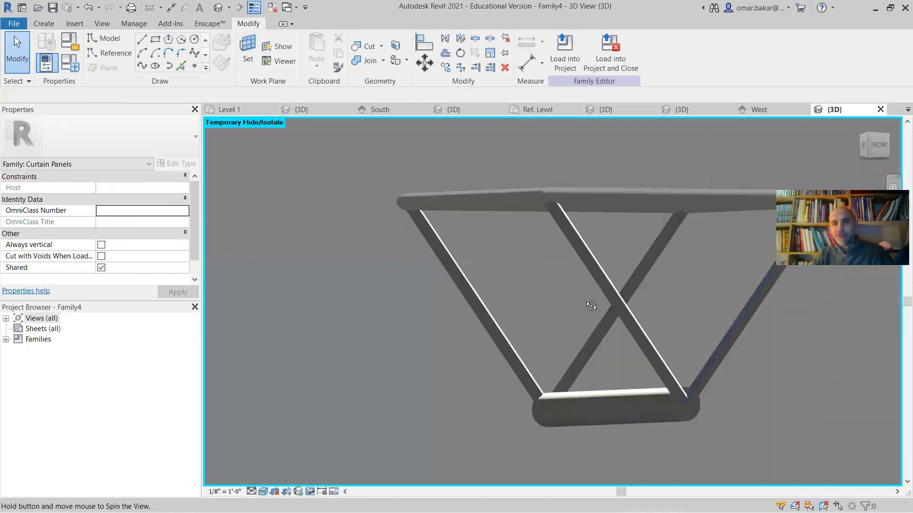
middle_click_drag(439, 349, 334, 377, "shift")
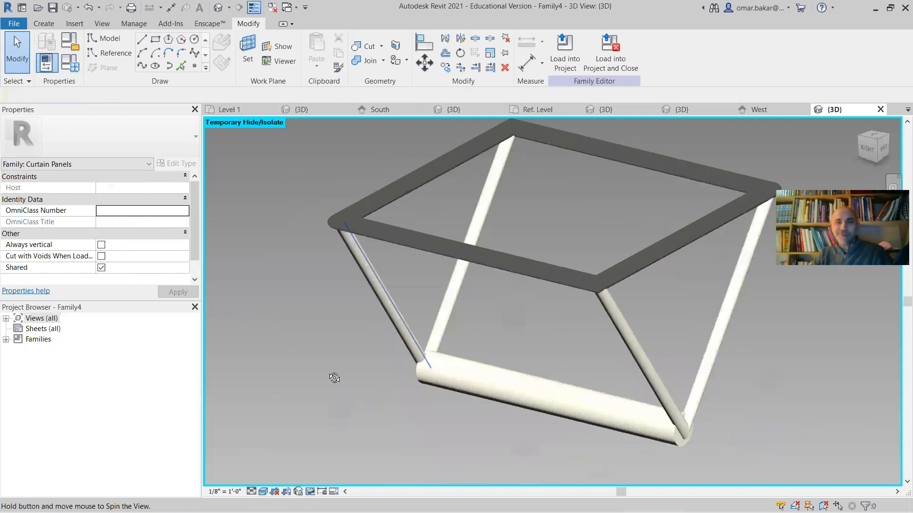
left_click(623, 288)
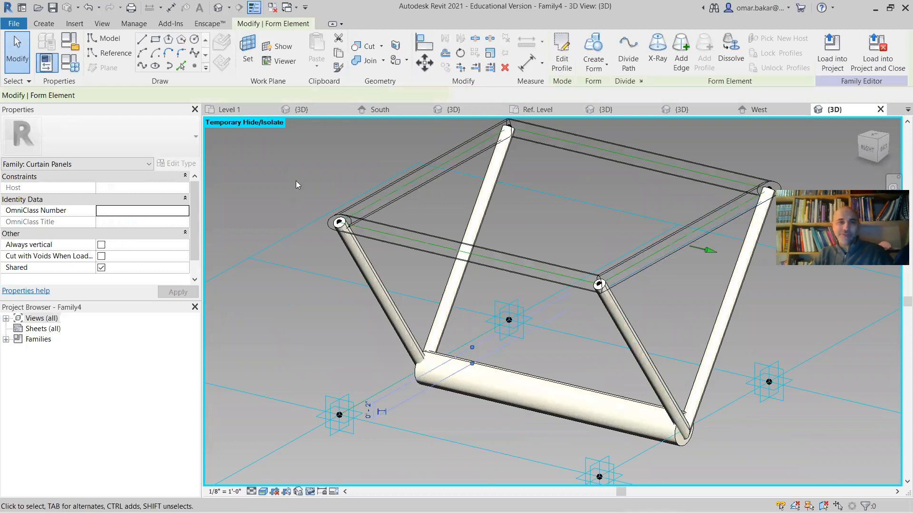
left_click(512, 214)
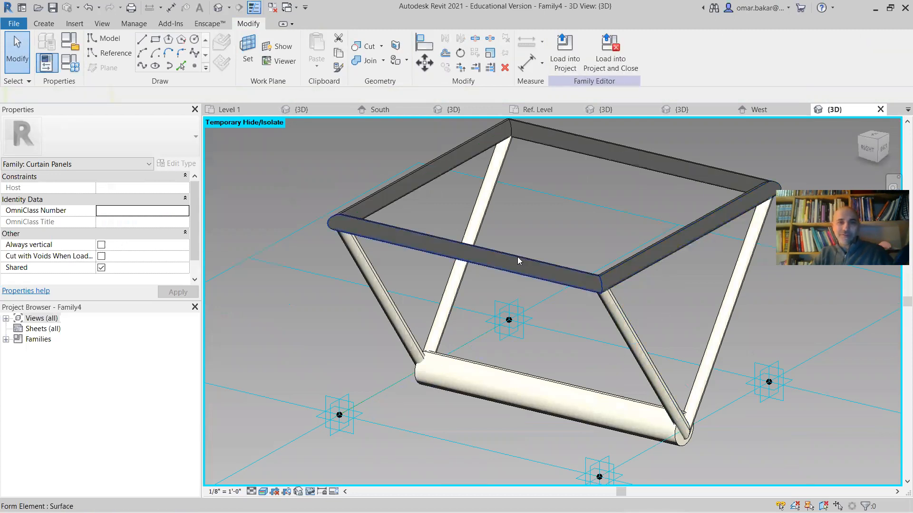
left_click(517, 257)
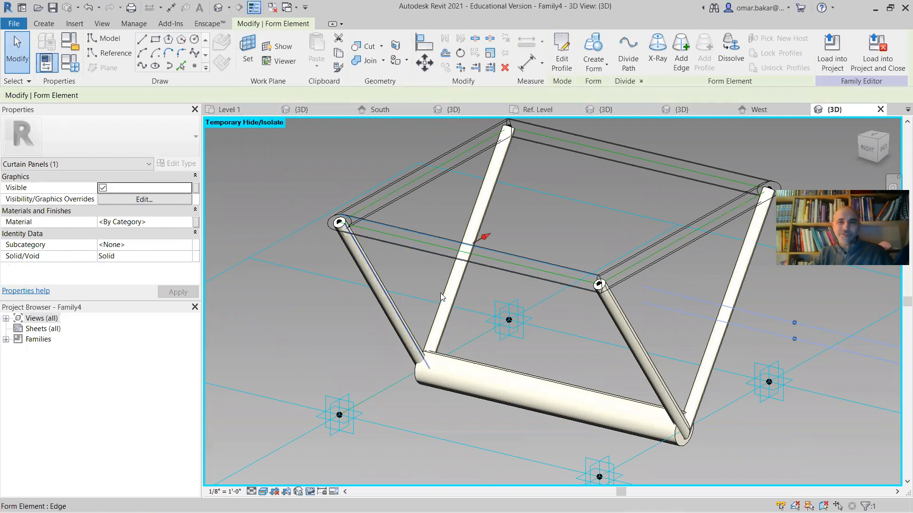
left_click(470, 324)
Assign the Cladding, Vertical Ribbed material to the whole upper frame form
middle_click_drag(617, 357, 569, 334, "shift")
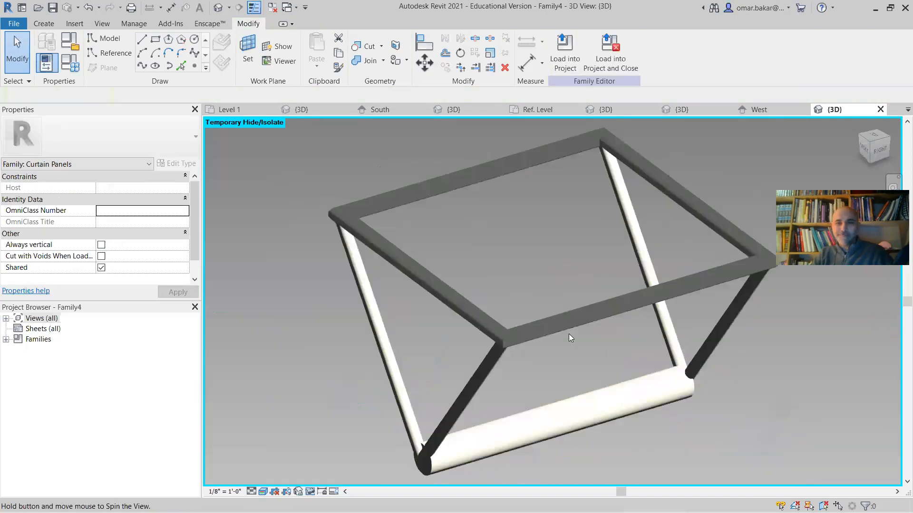
key("Tab")
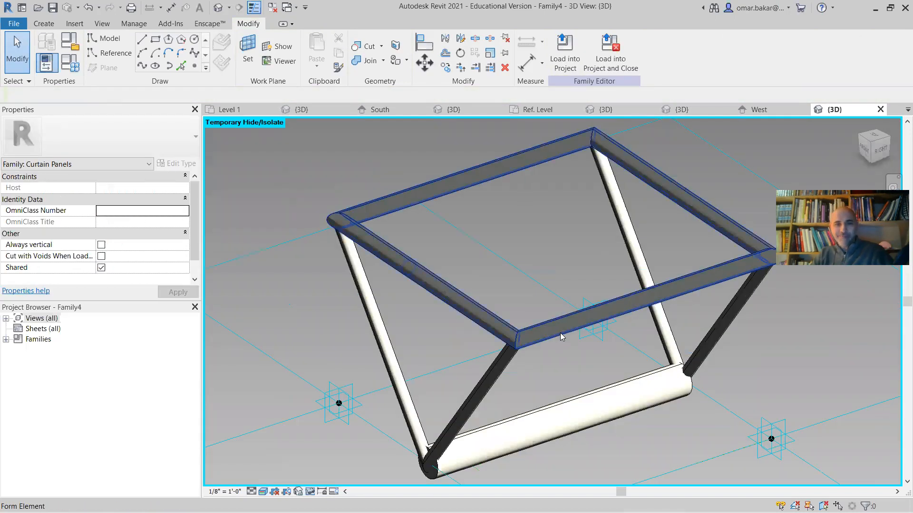
left_click(564, 359)
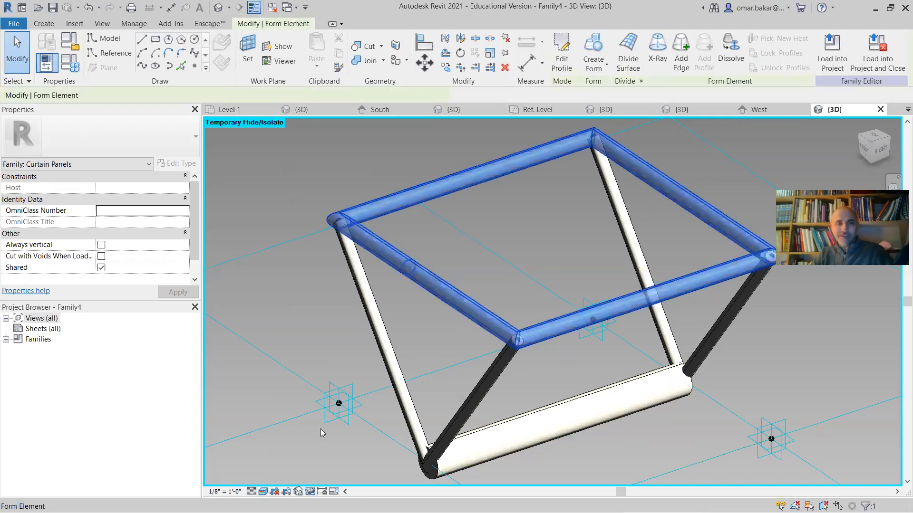
left_click(185, 223)
left_click(187, 222)
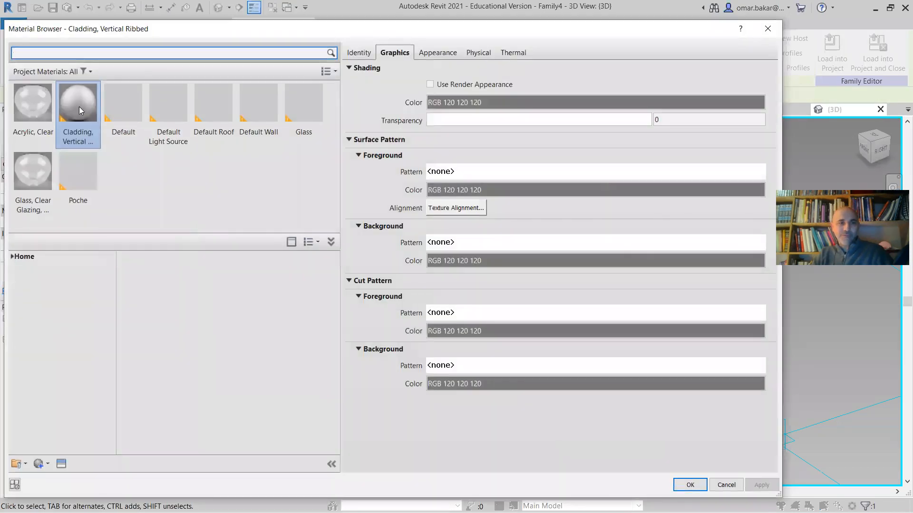
left_click(79, 106)
key("Return")
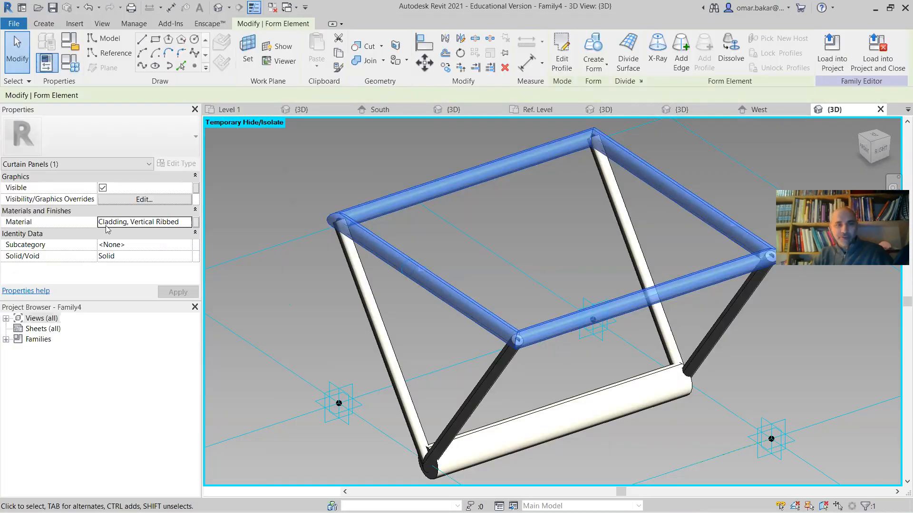
key("Escape")
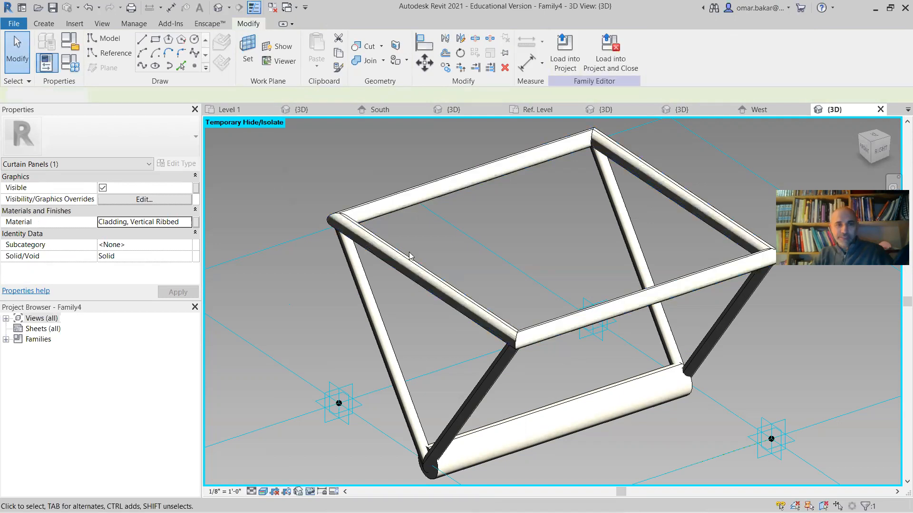
Check the material assigned to two of the diagonal tubes and the bottom chord tube
left_click(377, 337)
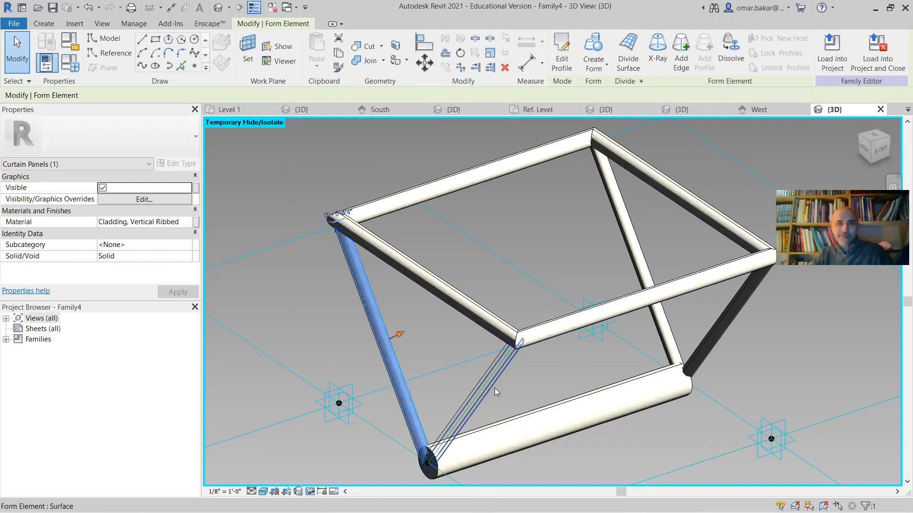
left_click(494, 388)
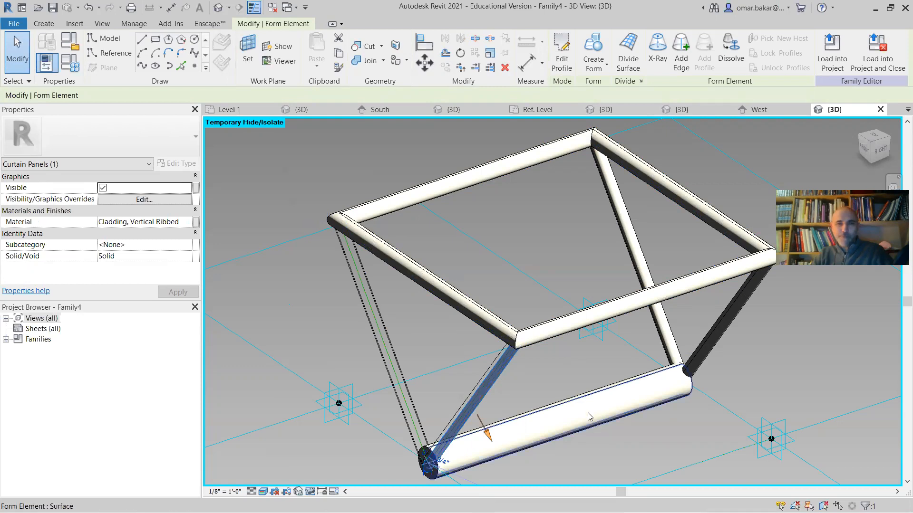
left_click(588, 401)
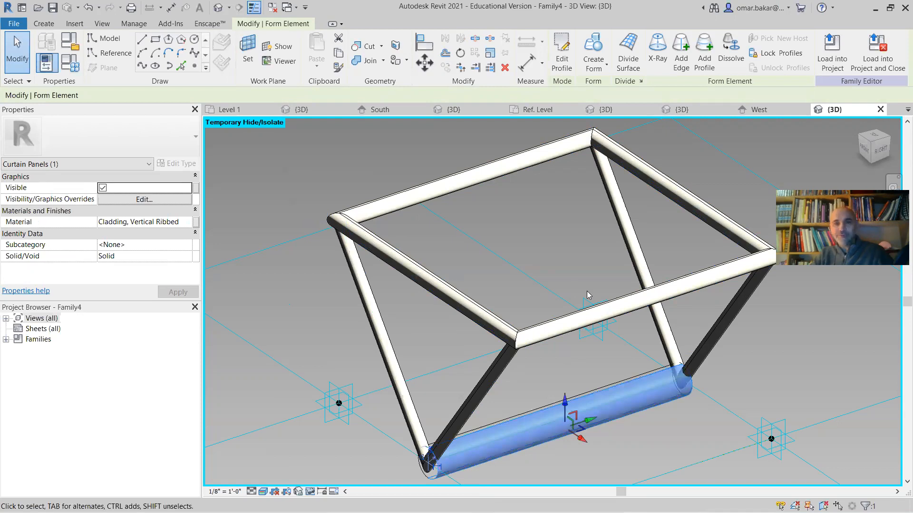
key("Escape")
Reset the temporary hide/isolate so the glass panel is shown again, and display the model in a shaded visual style
scroll(587, 291, "down", 1)
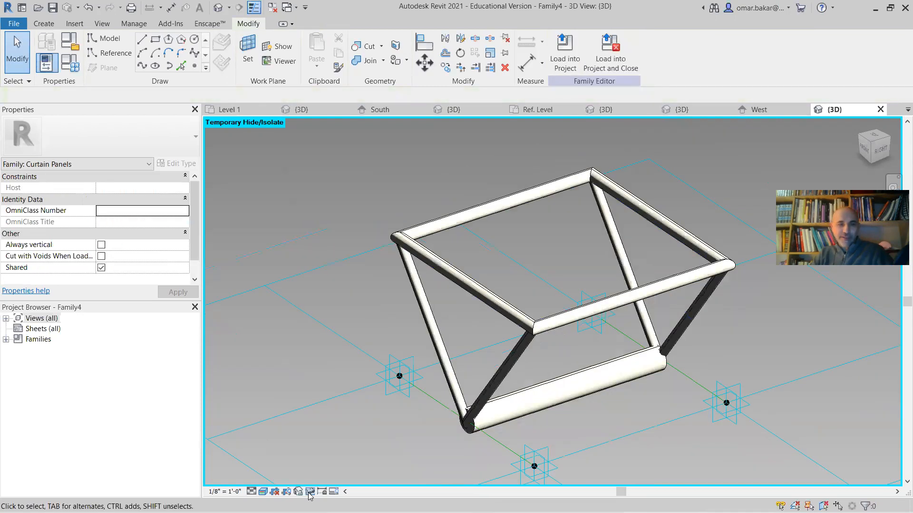
left_click(310, 492)
left_click(352, 479)
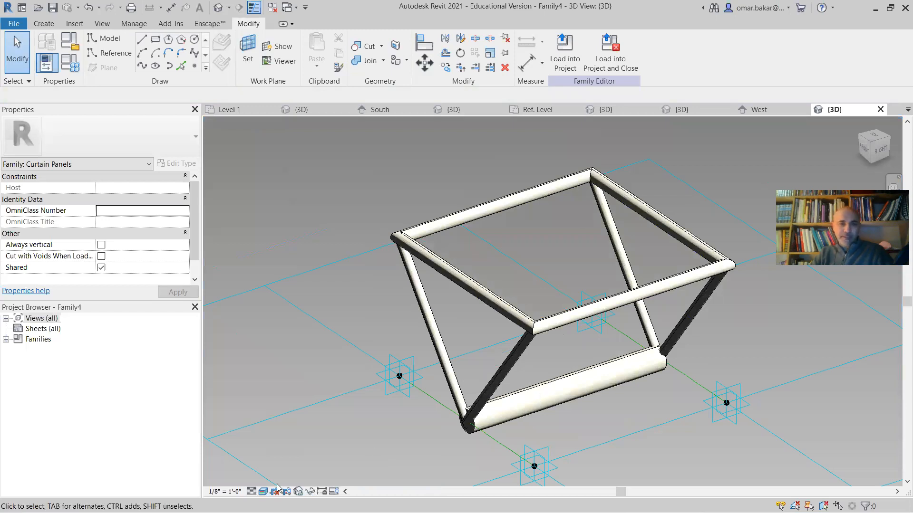
left_click(262, 492)
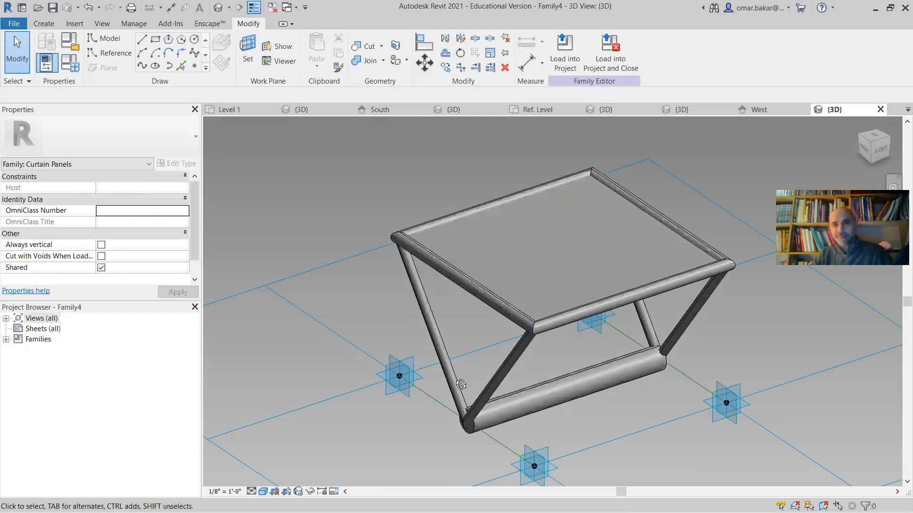
middle_click_drag(596, 356, 452, 397, "shift")
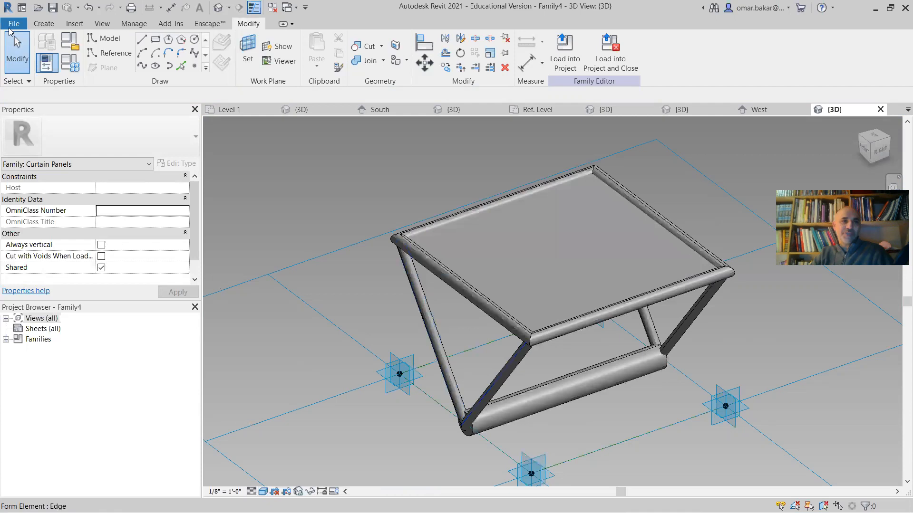
Save the family as FD_Curtain_roof_structure.rfa in the cours_panneaux-adaptatifs folder, keeping the existing file save options
left_click(14, 24)
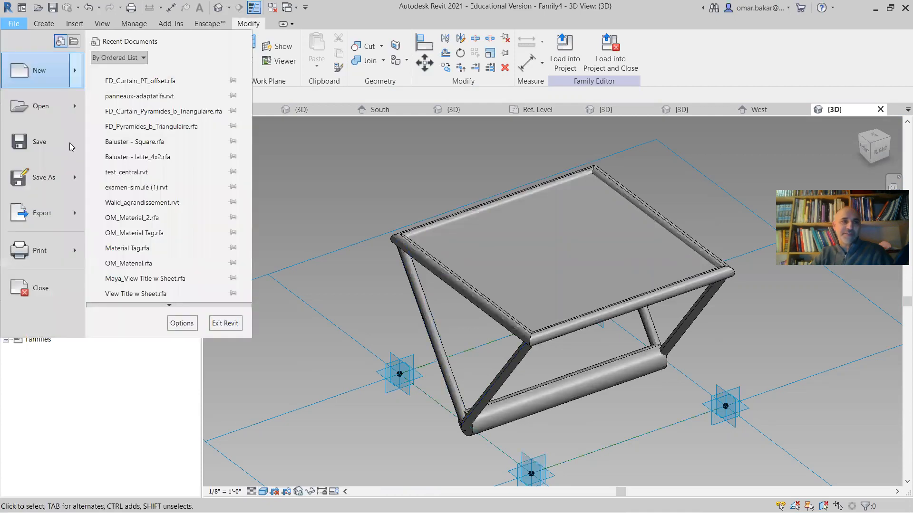
mouse_move(43, 177)
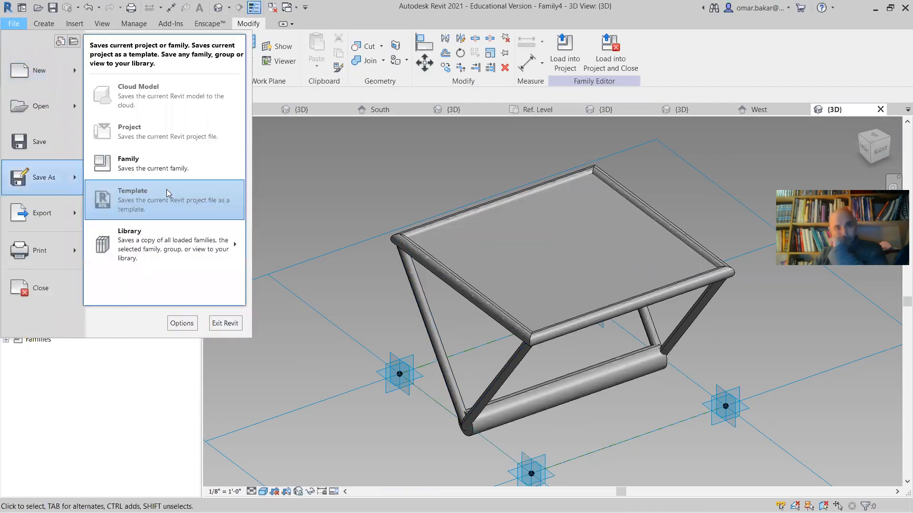
left_click(204, 157)
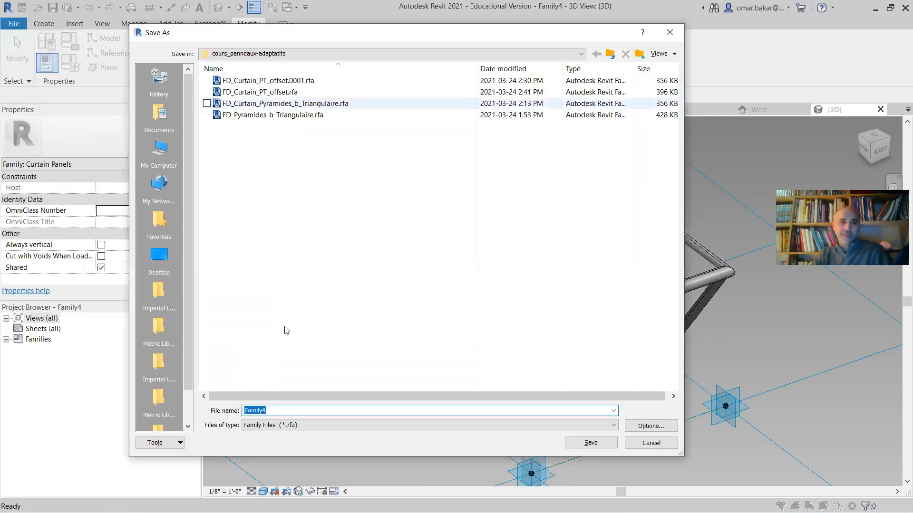
left_click(277, 410)
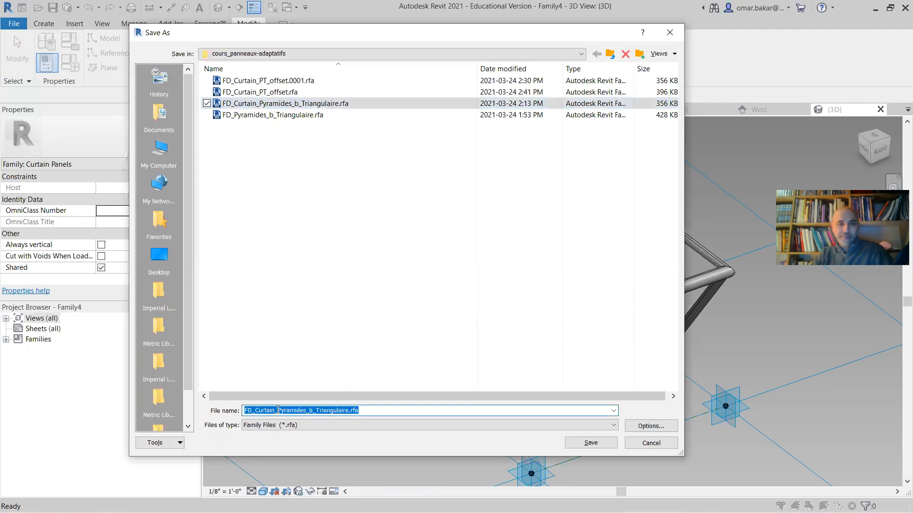
left_click_drag(278, 410, 354, 409)
type("rood")
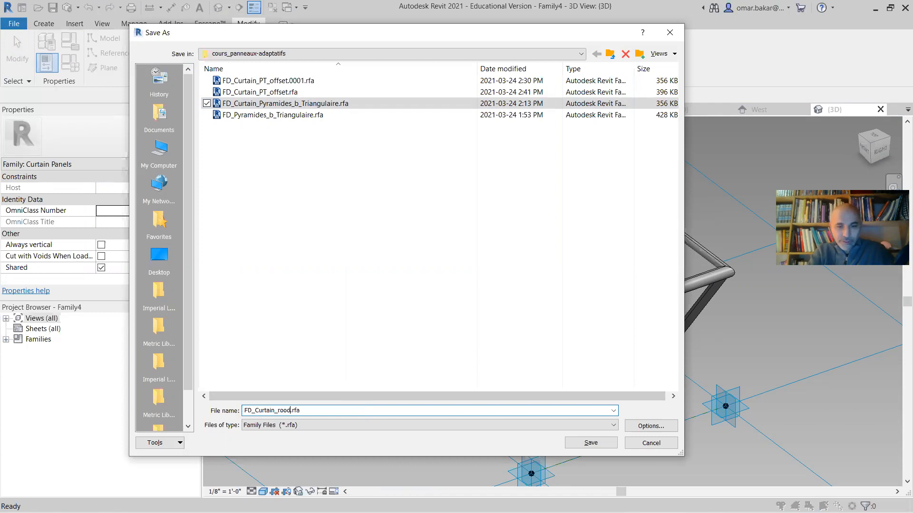
key("BackSpace")
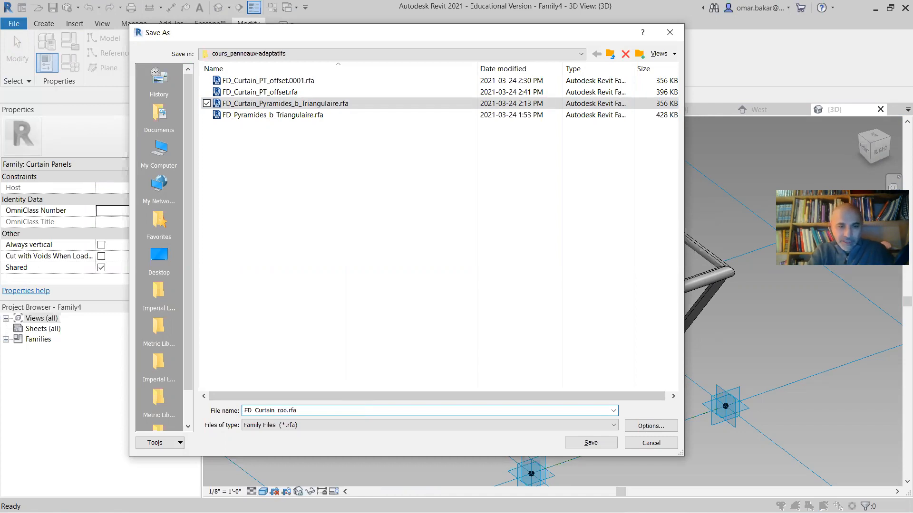
type("f_structure")
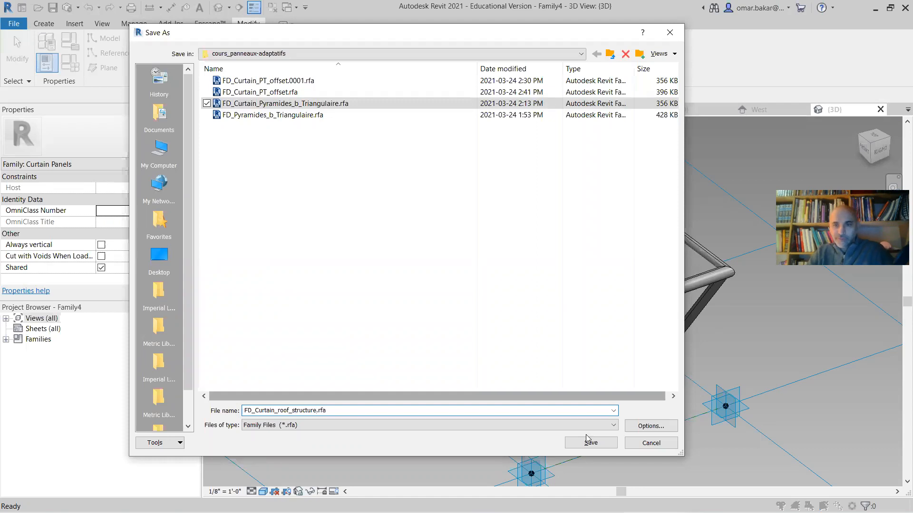
left_click(661, 426)
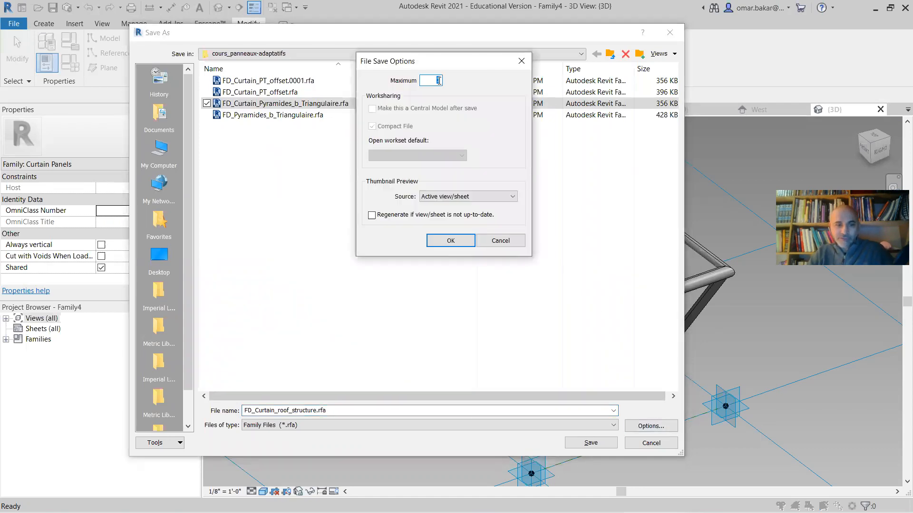
left_click(456, 241)
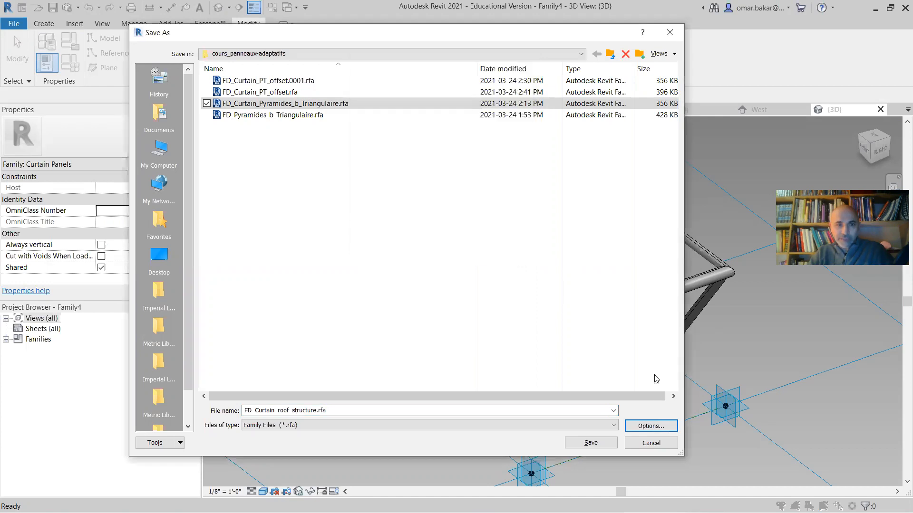
left_click(596, 444)
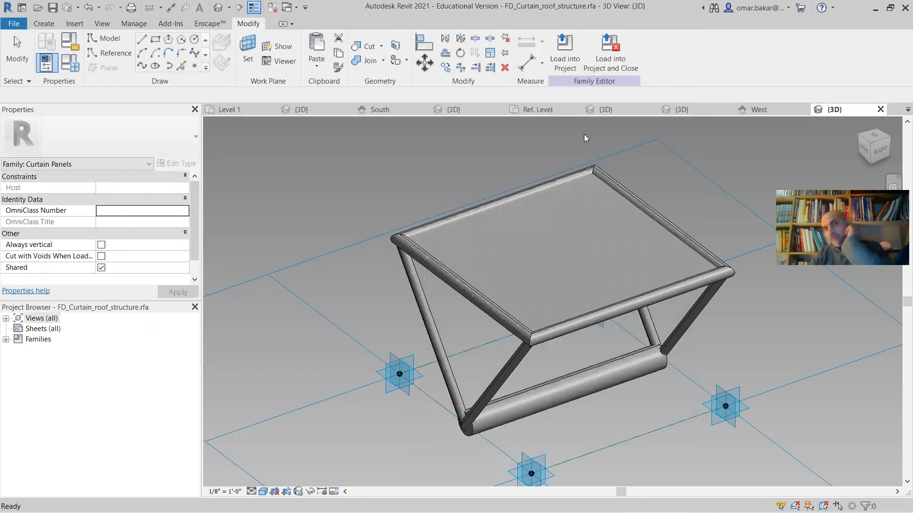
Load the family into only the panneaux-adaptatifs.rvt project and switch to that project's 3D view
left_click(562, 46)
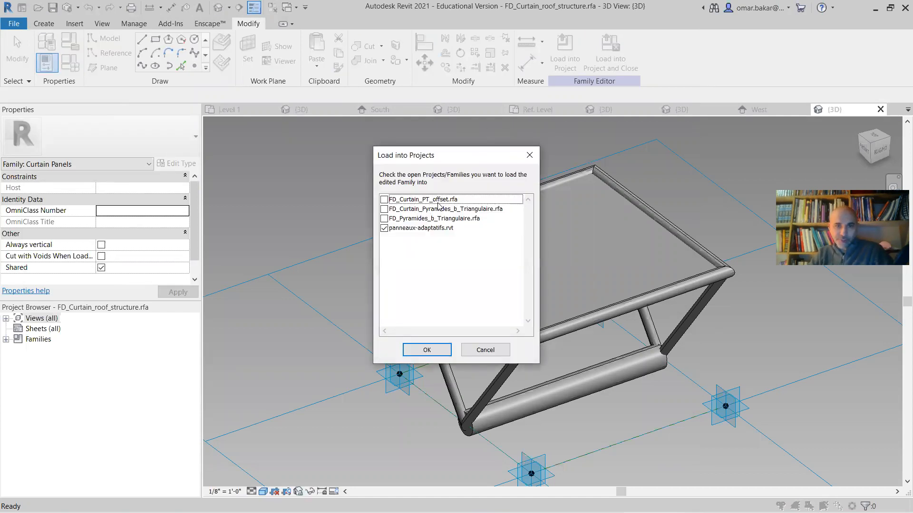
left_click(427, 351)
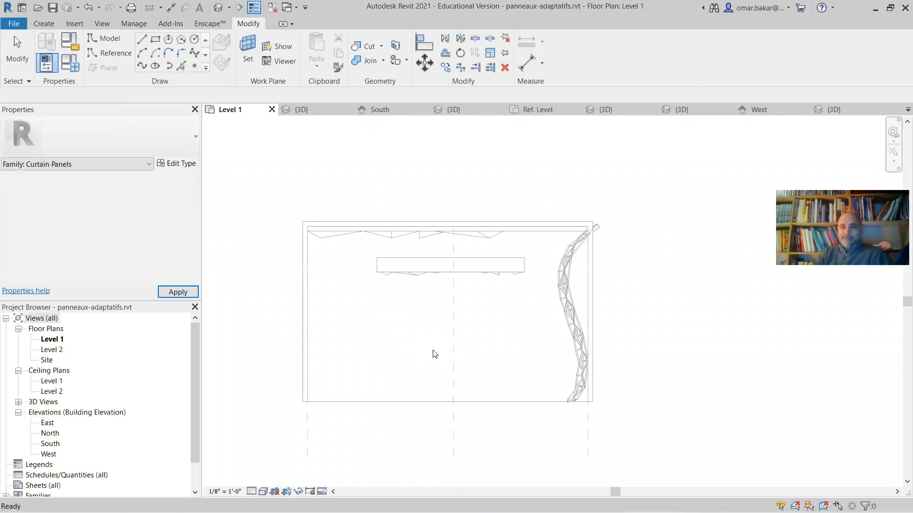
left_click(314, 107)
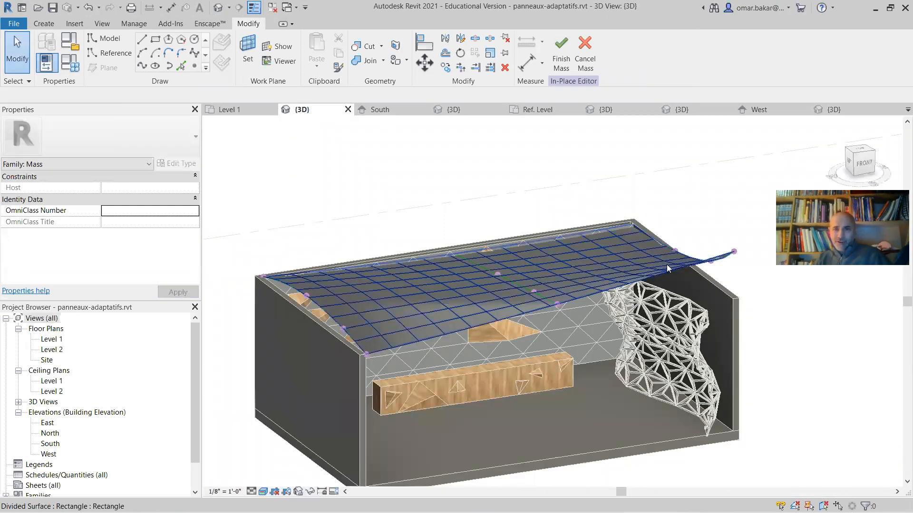
Apply the FD_Curtain_roof_structure panel to the roof's divided surface and finish the in-place mass
left_click(431, 308)
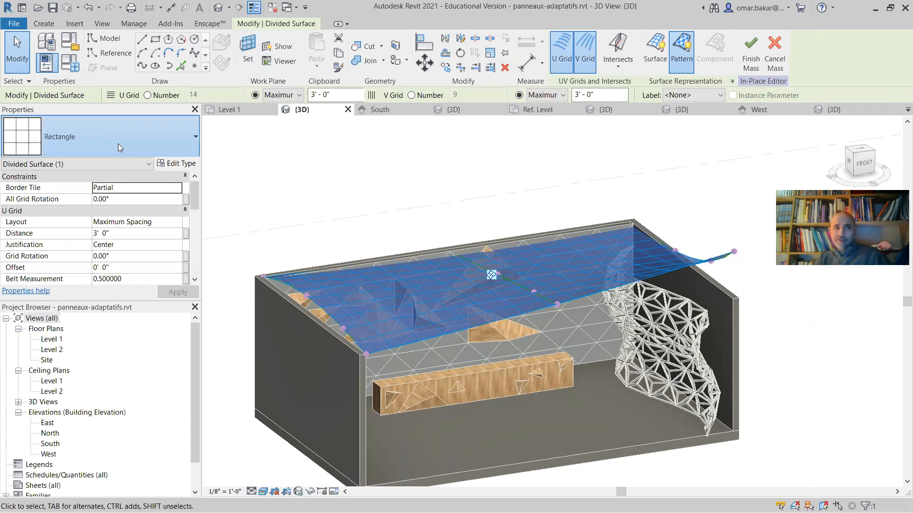
left_click(118, 144)
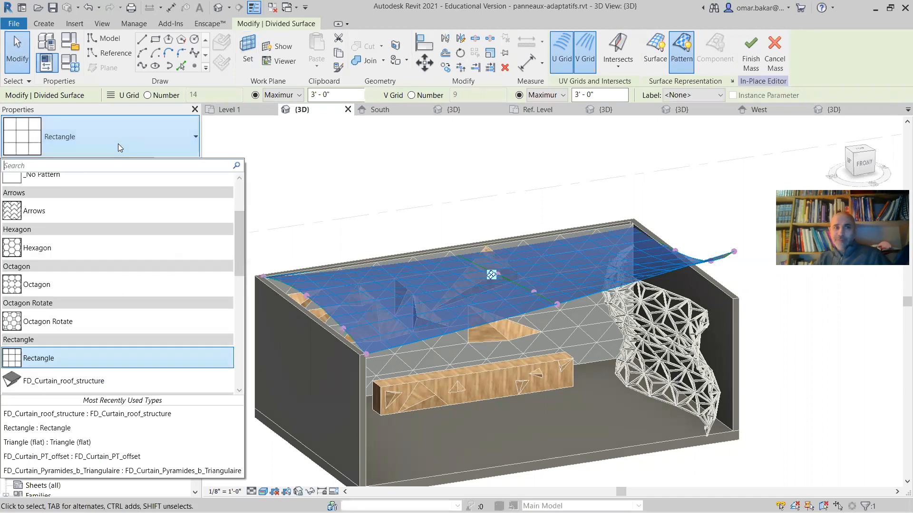
left_click(48, 382)
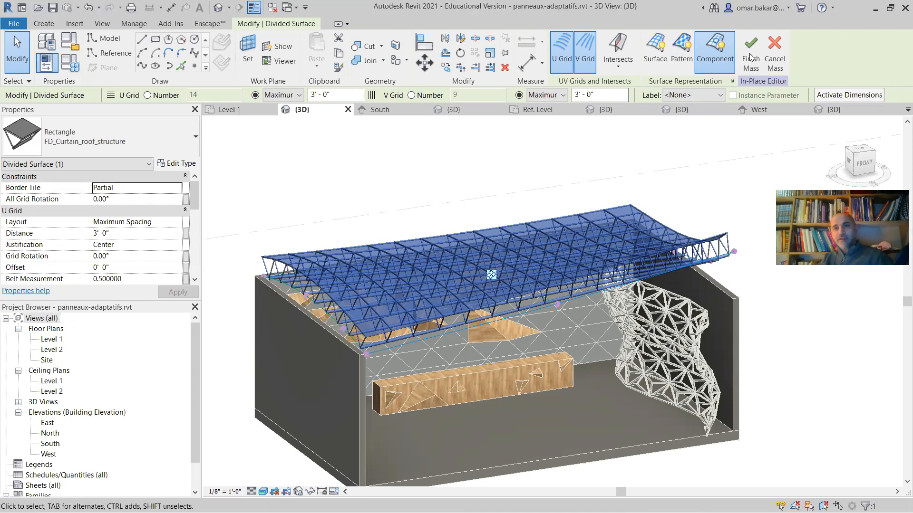
left_click(760, 69)
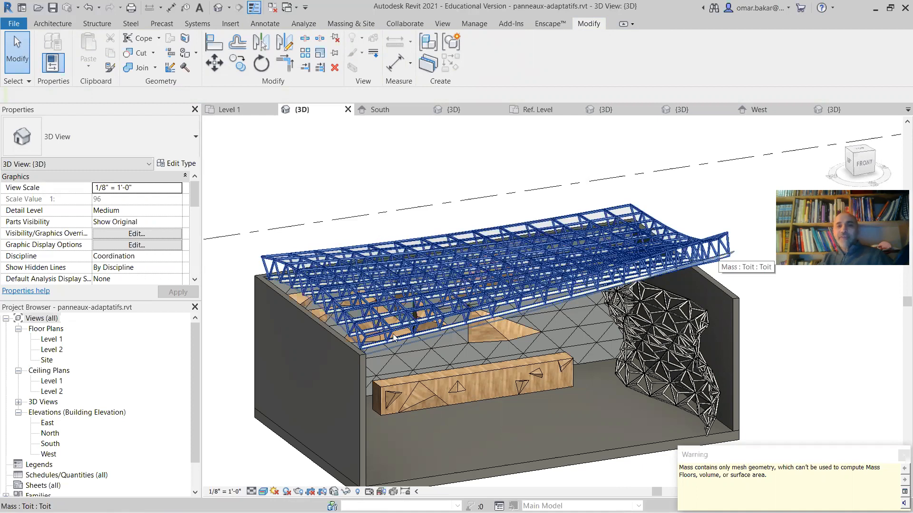
Examine from several sides how the roof truss structure meets the tops of the walls
middle_click_drag(499, 374, 352, 290, "shift")
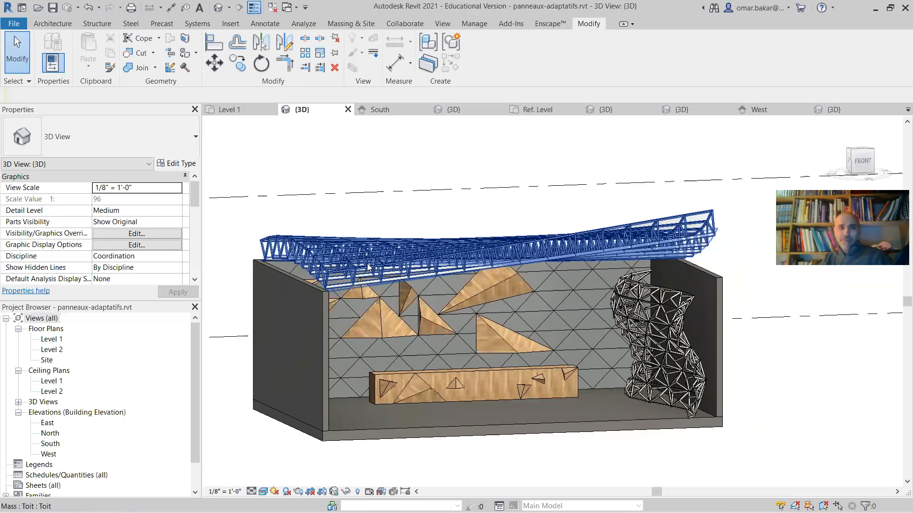
left_click(343, 262)
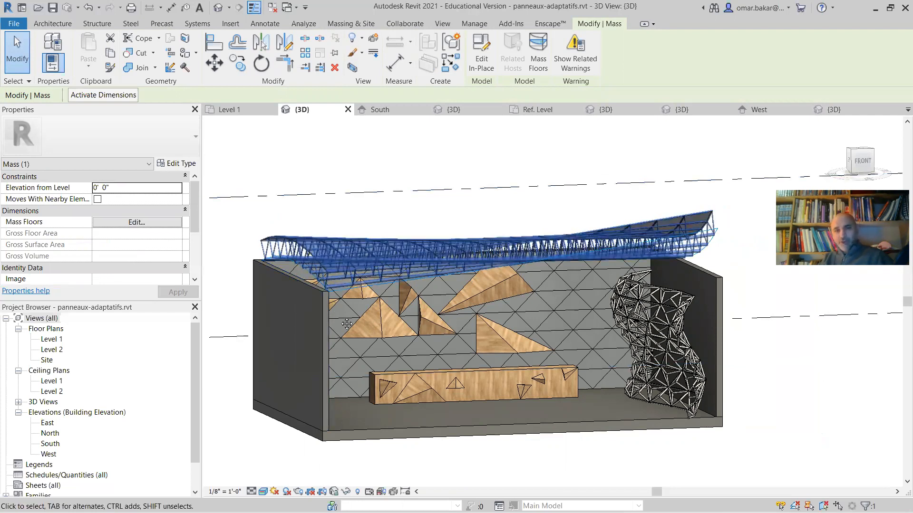
middle_click_drag(362, 327, 344, 298)
scroll(341, 298, "up", 2)
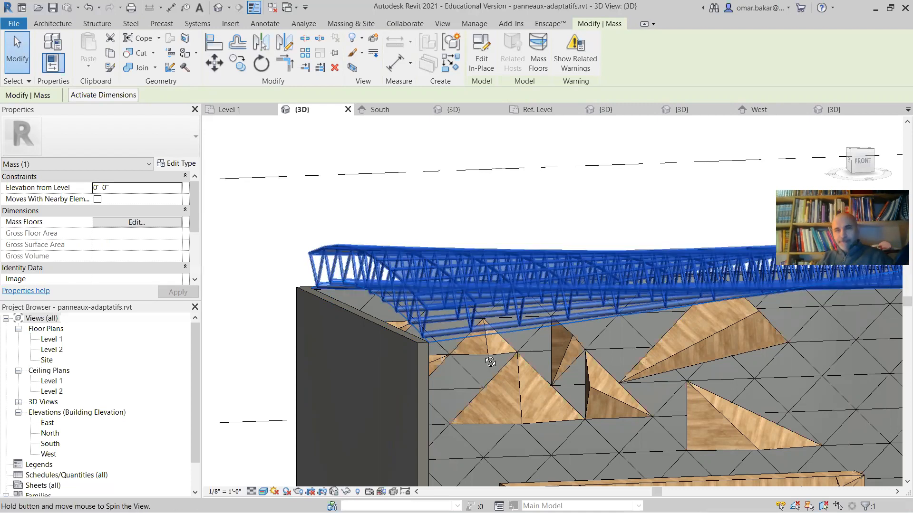
middle_click_drag(490, 362, 611, 359, "shift")
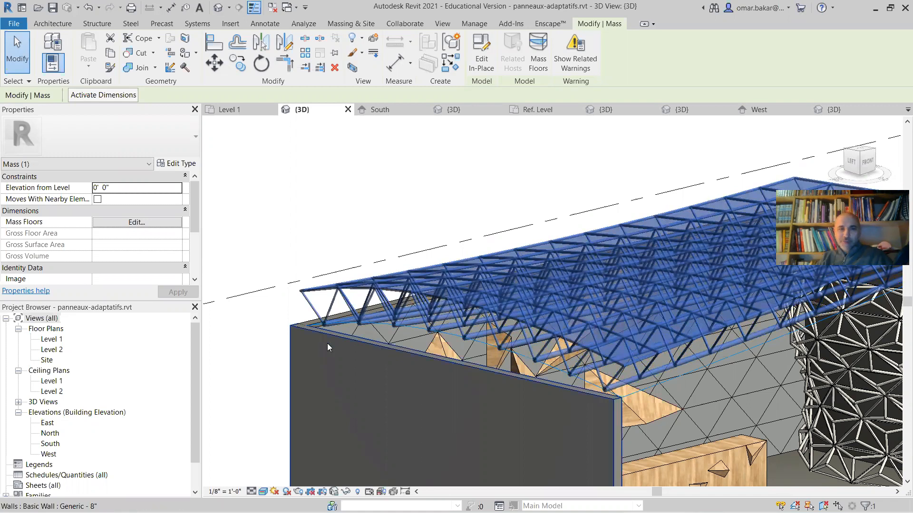
left_click(364, 400)
middle_click_drag(448, 422, 481, 428, "shift")
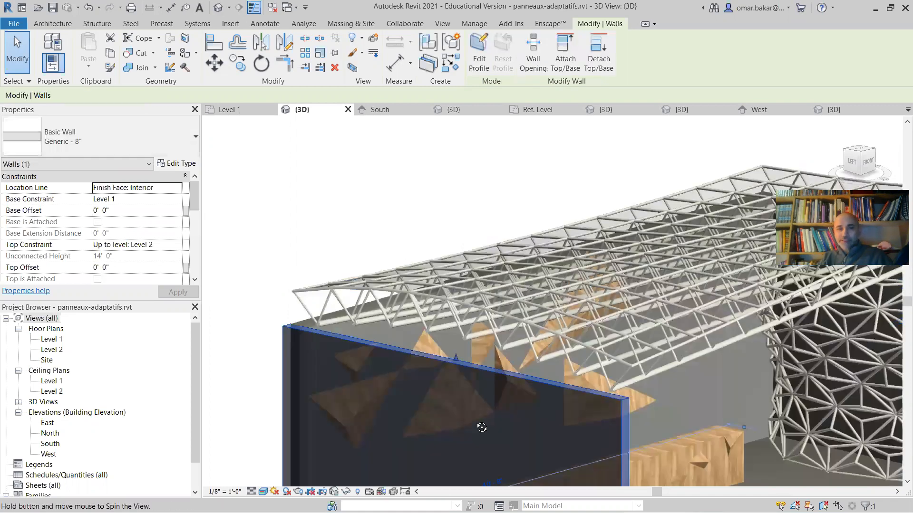
middle_click_drag(389, 344, 303, 349, "shift")
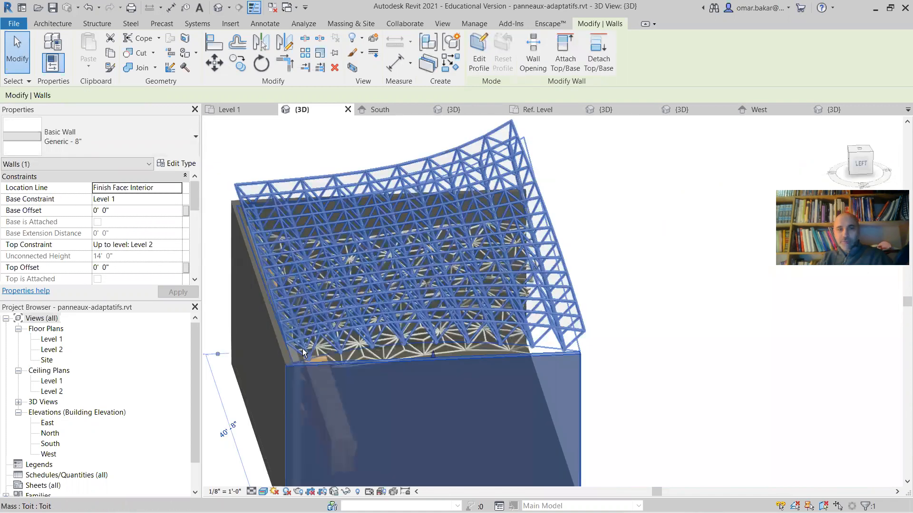
scroll(305, 347, "down", 1)
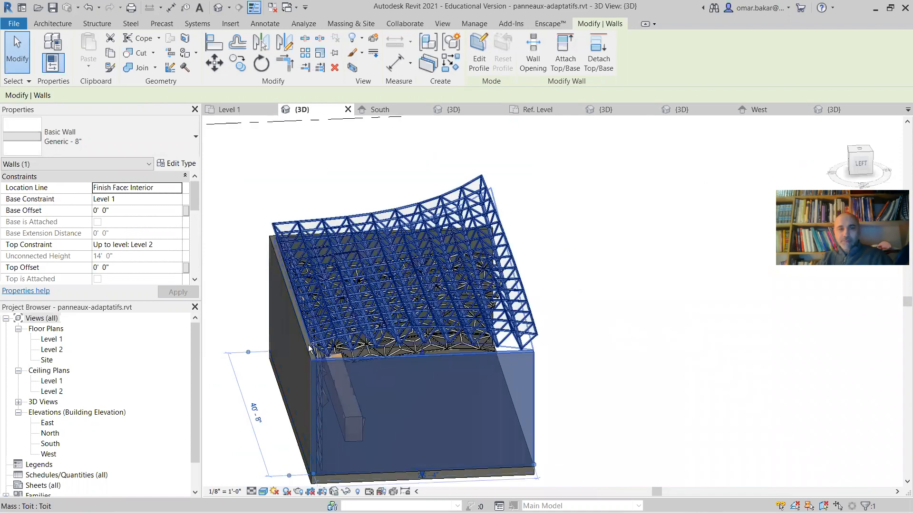
left_click(335, 367, "ctrl")
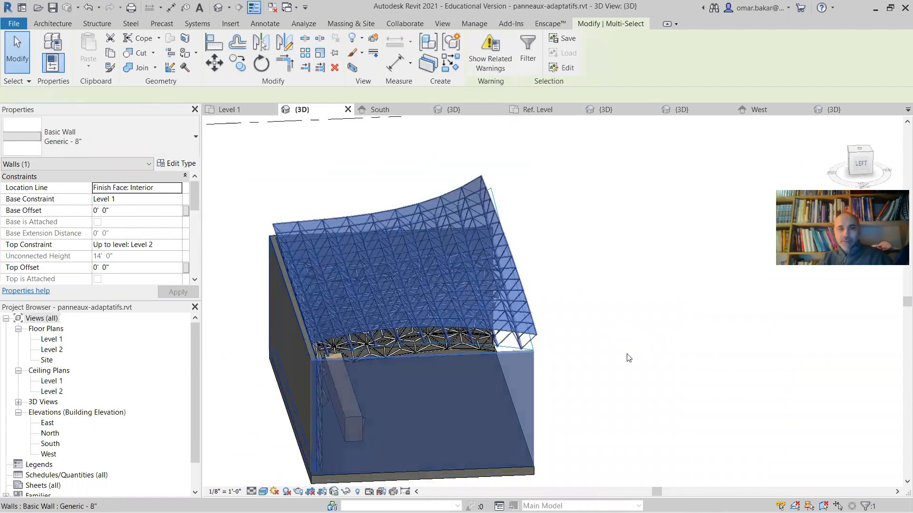
key("Escape")
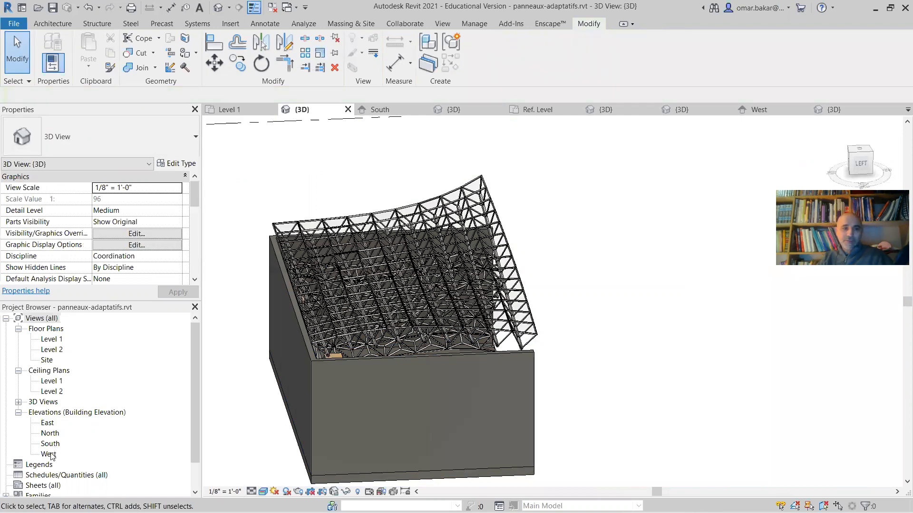
Set the elevation of Level 2 to 16' in the South elevation
double_click(50, 444)
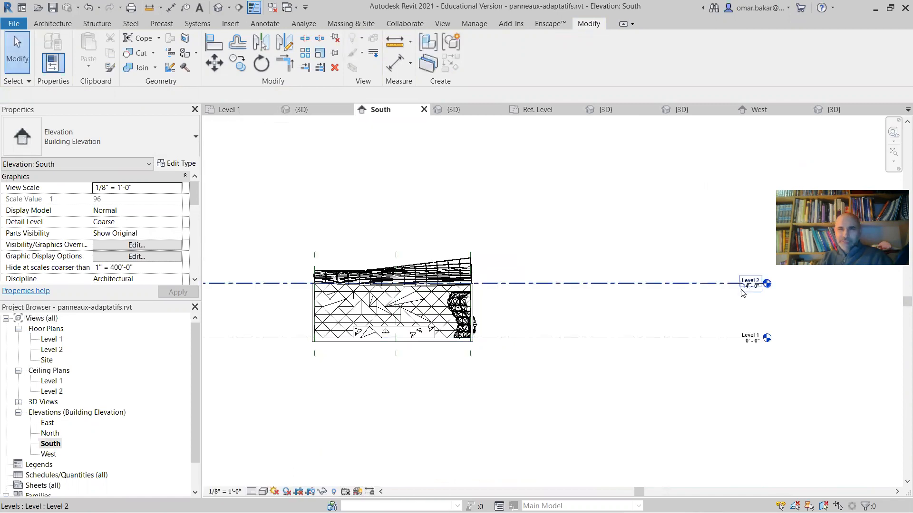
scroll(758, 295, "up", 1)
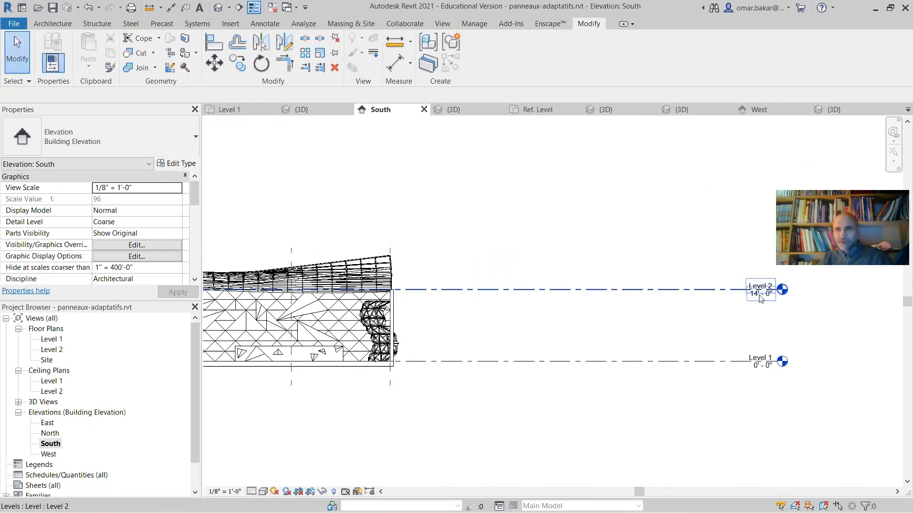
left_click(758, 295)
left_click(758, 295)
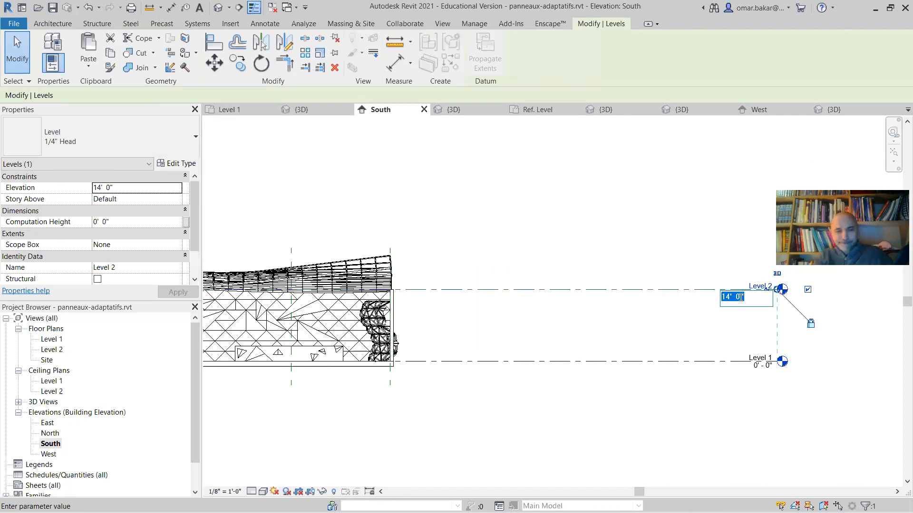
type("16")
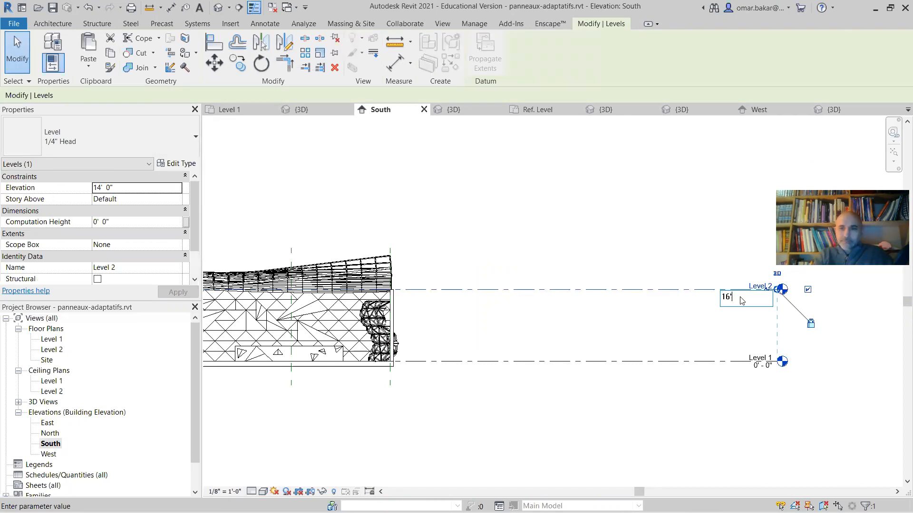
key("Return")
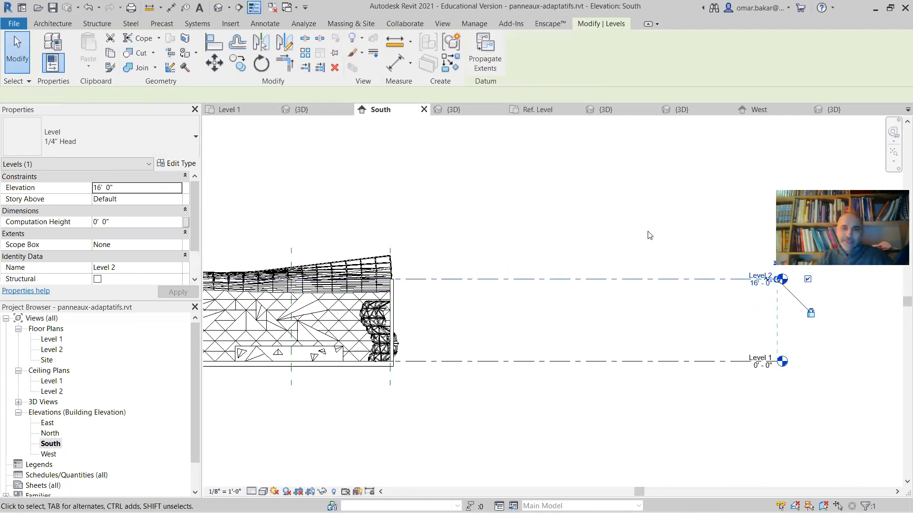
left_click(482, 146)
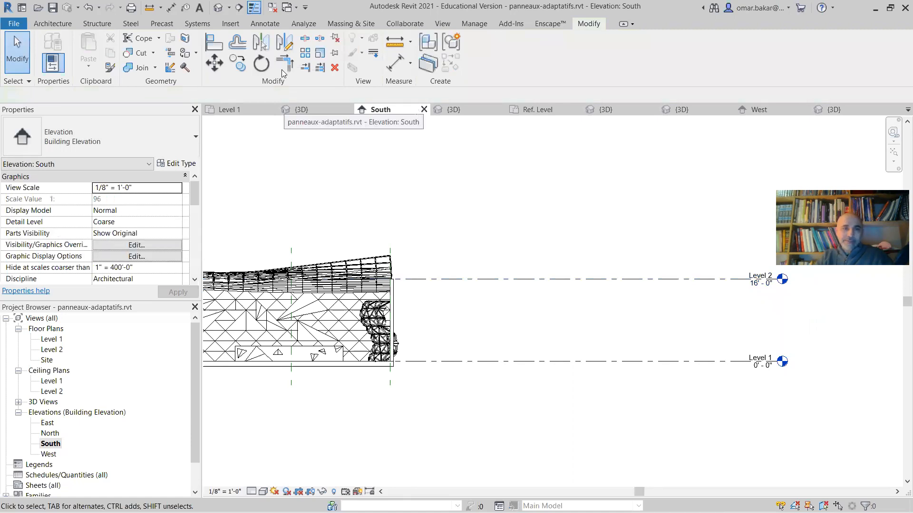
Check the roof against the raised walls in the 3D view and save the project
left_click(219, 10)
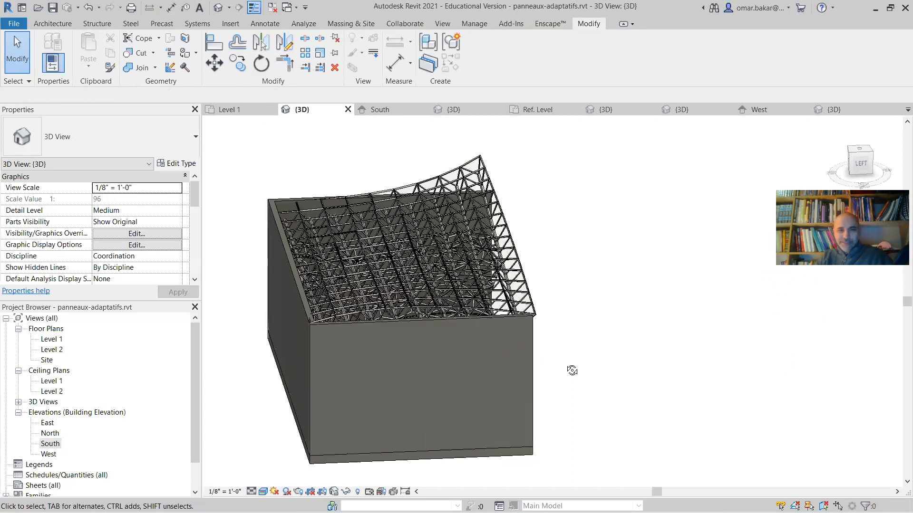
middle_click_drag(482, 302, 385, 257, "shift")
middle_click_drag(420, 293, 616, 431, "shift")
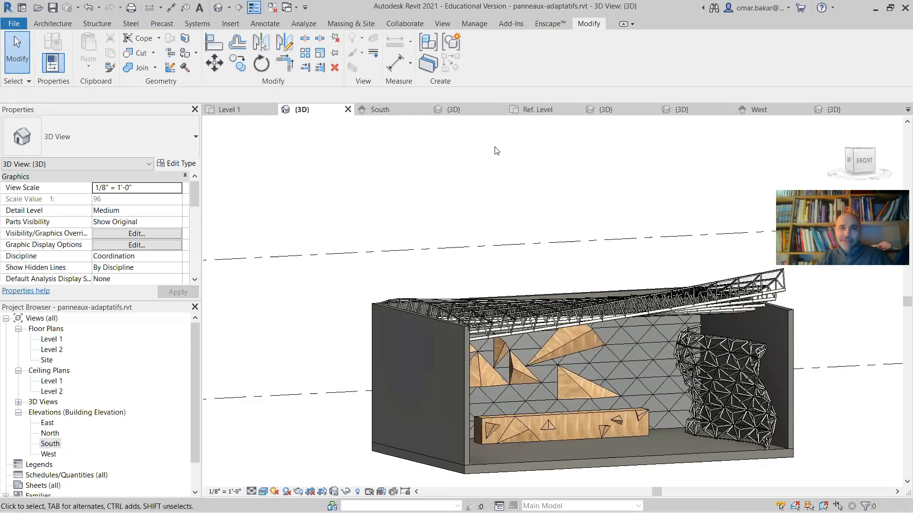
left_click(53, 8)
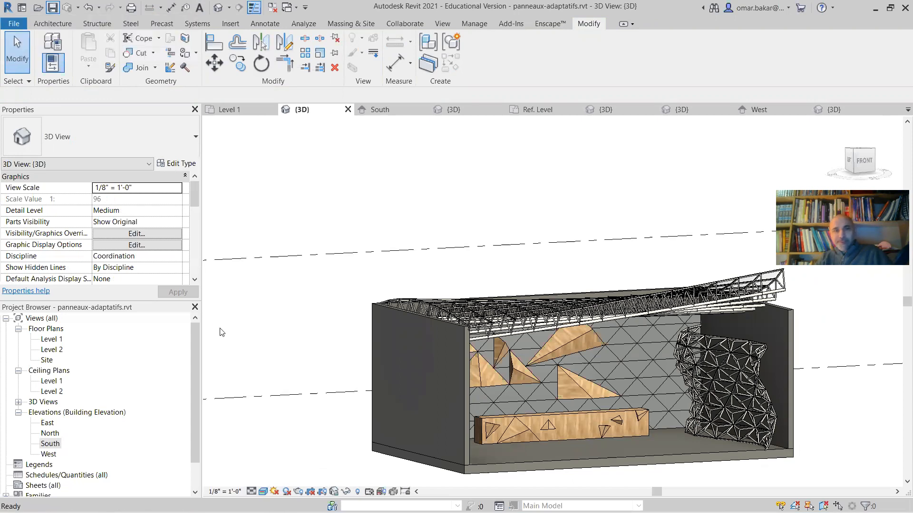
Switch to the Enscape render and inspect the ceiling underside, wood wall panels and triangulated lattice screen inside the room
key("alt+Tab")
key("alt+Tab")
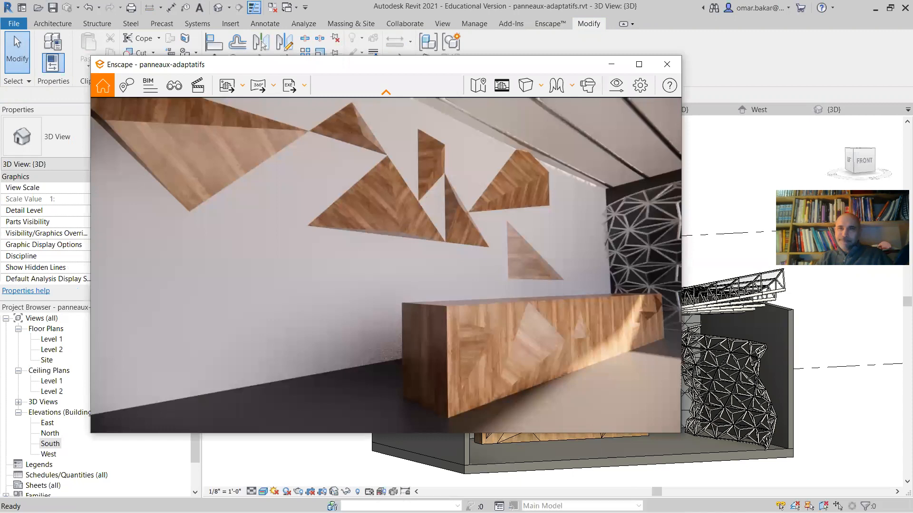
middle_click_drag(409, 259, 233, 320)
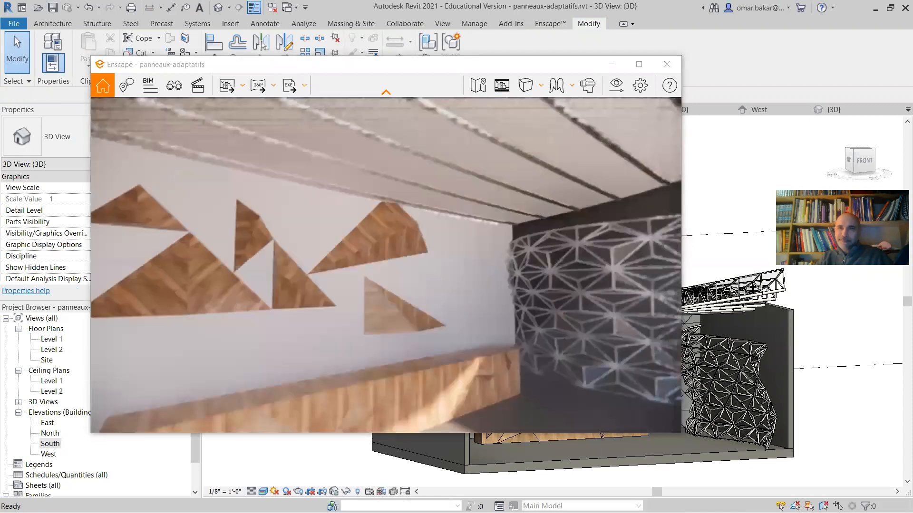
middle_click_drag(640, 202, 542, 211)
scroll(543, 211, "down", 2)
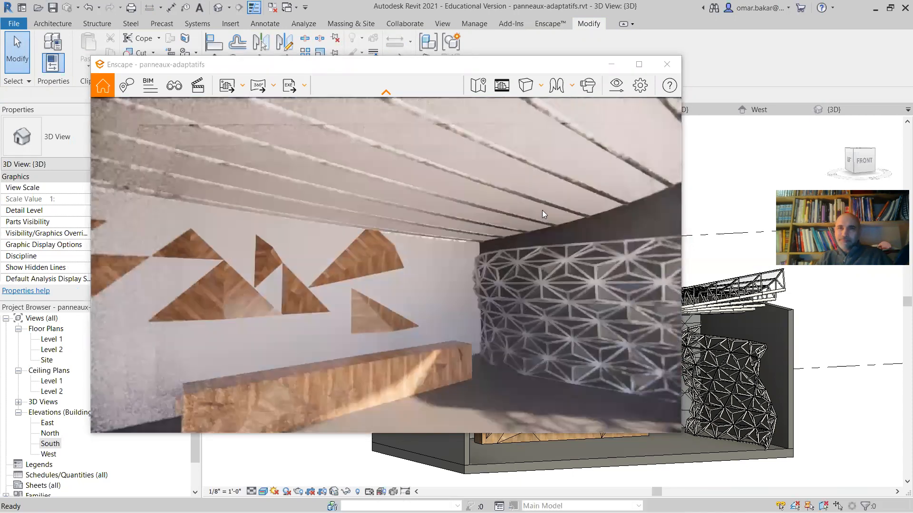
scroll(543, 209, "down", 1)
scroll(543, 208, "down", 1)
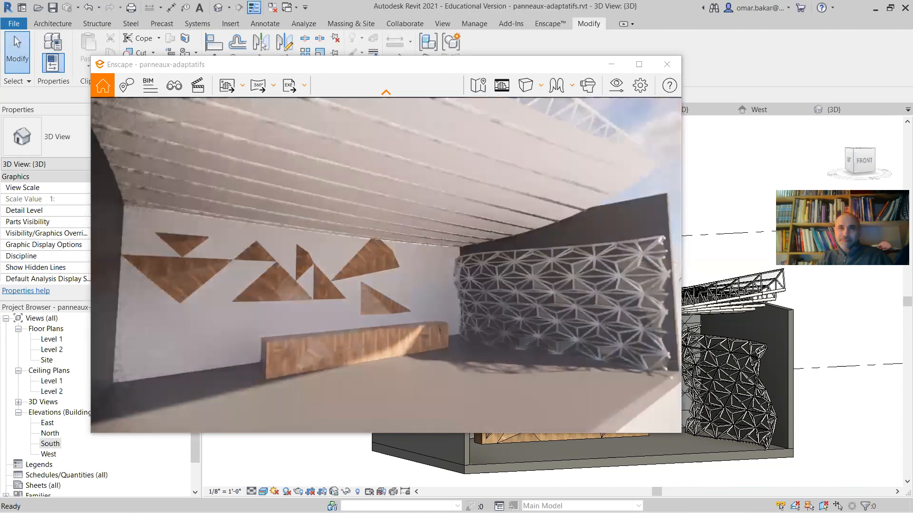
Examine the rendered roof trusses from above and from the open front, and return to the Revit model
middle_click_drag(322, 125, 292, 304)
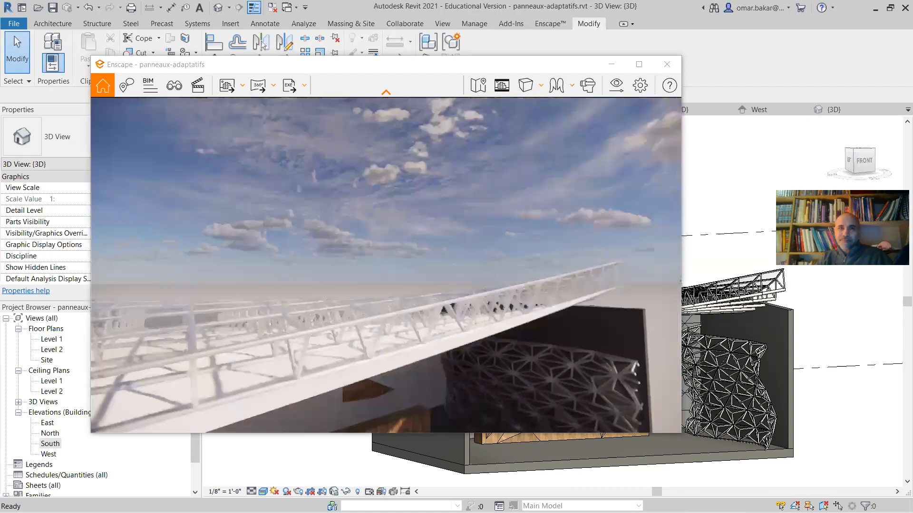
middle_click_drag(297, 371, 366, 380)
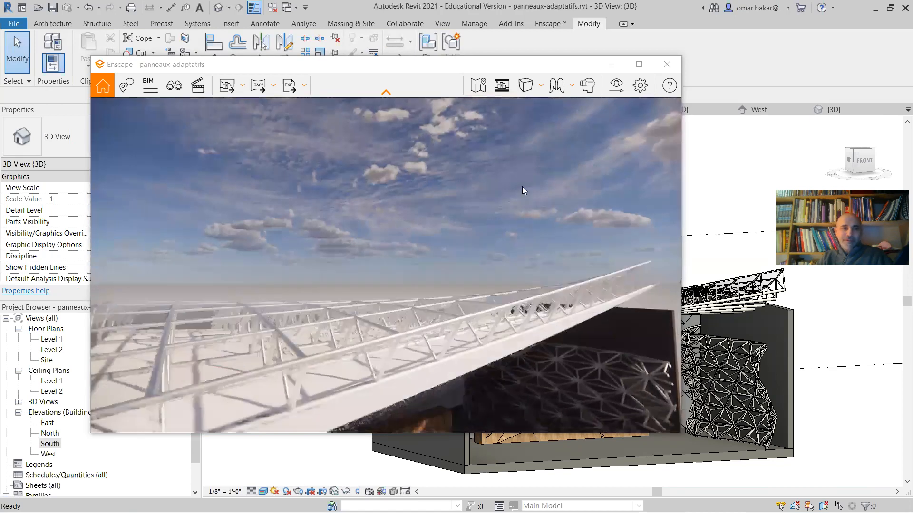
scroll(434, 226, "down", 2)
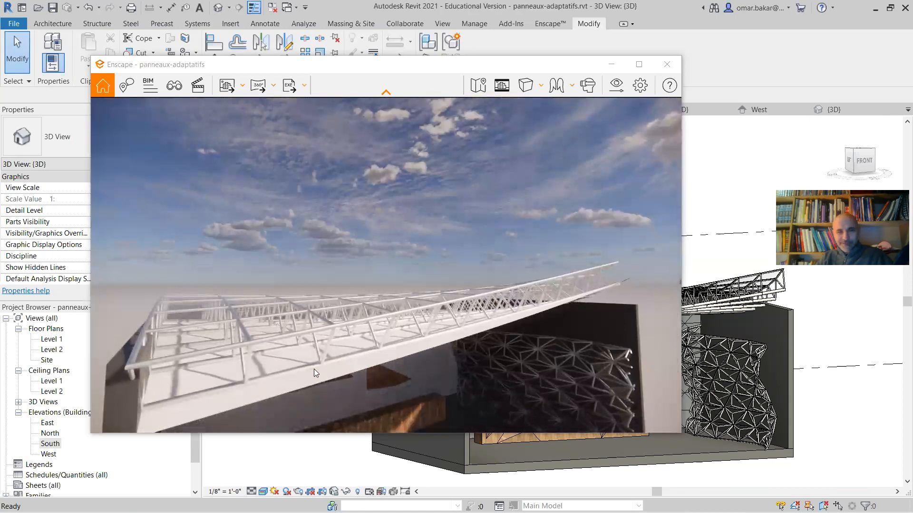
middle_click_drag(329, 369, 332, 365)
middle_click_drag(390, 363, 389, 362)
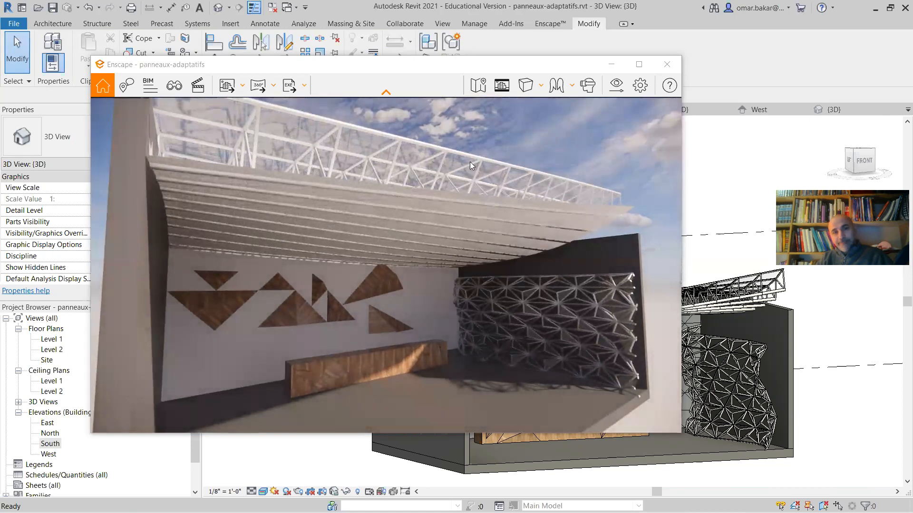
left_click(612, 63)
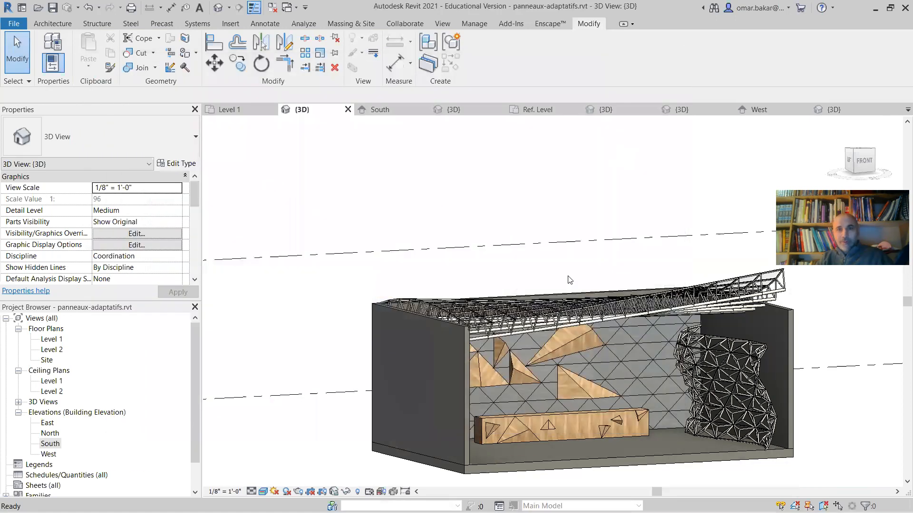
Inspect the roof mass outline where the trusses meet the top of the side wall in the 3D view
middle_click_drag(597, 347, 538, 319, "shift")
left_click(648, 306)
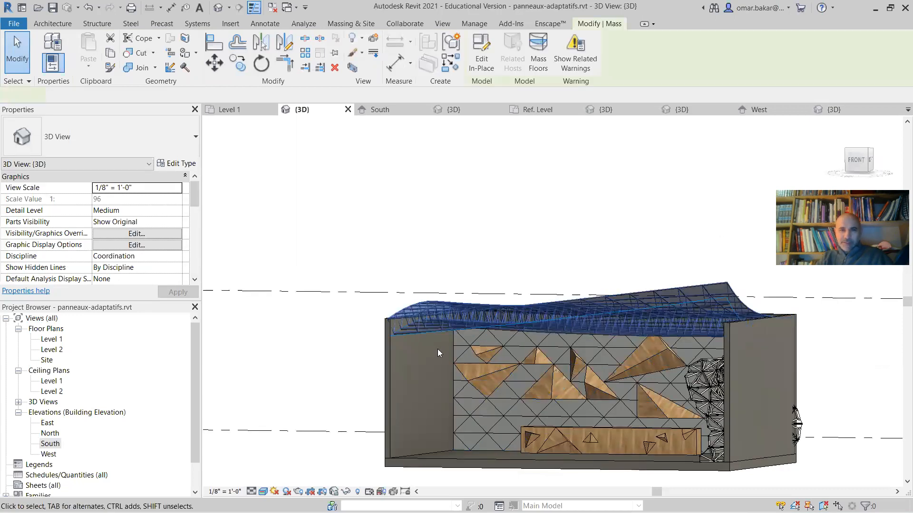
scroll(438, 350, "up", 5)
left_click(354, 325)
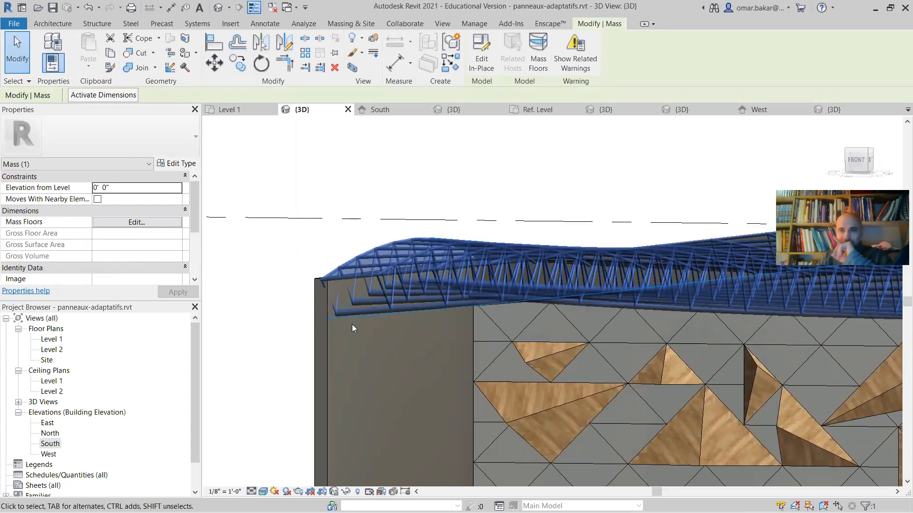
left_click(363, 169)
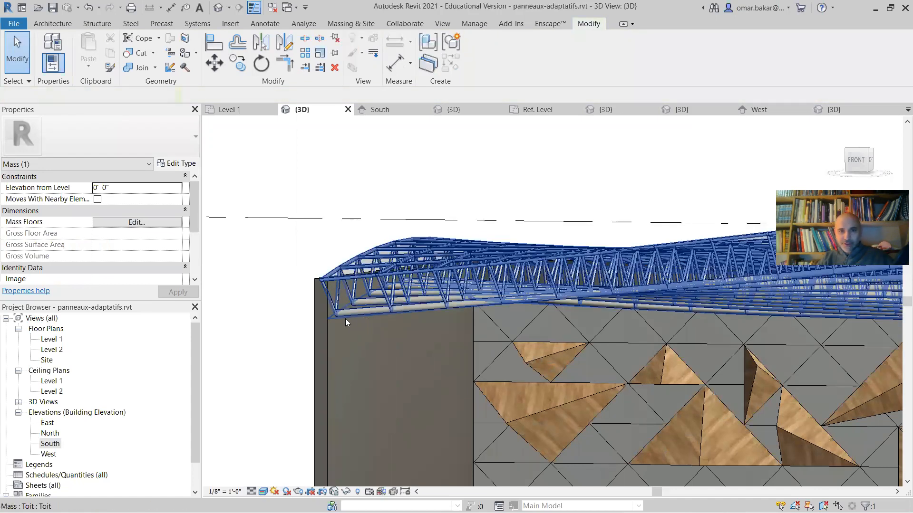
left_click(342, 319)
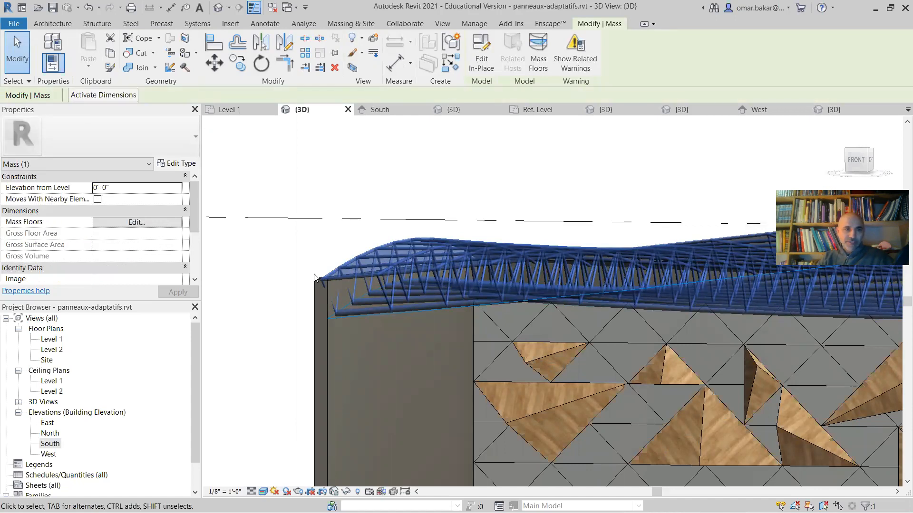
left_click(273, 279)
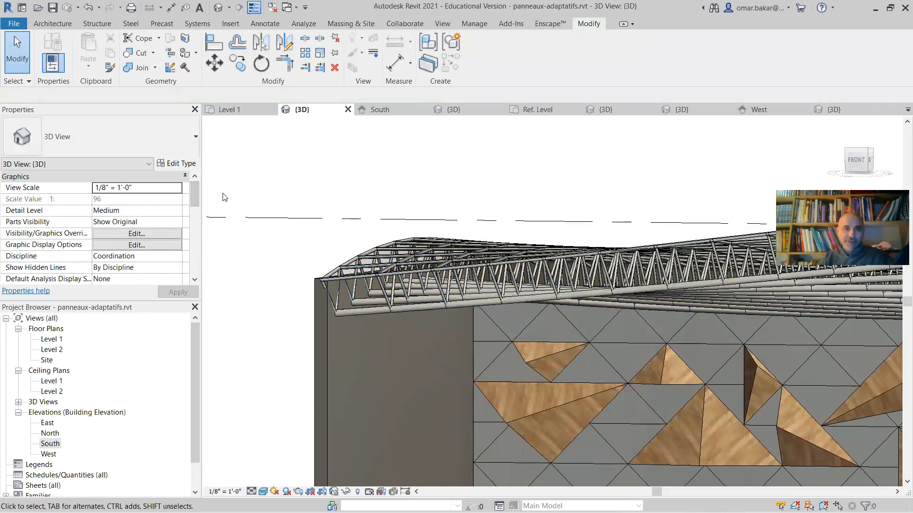
Review the Mass subcategories in the 3D view's Visibility/Graphic Overrides without applying any change
left_click(132, 235)
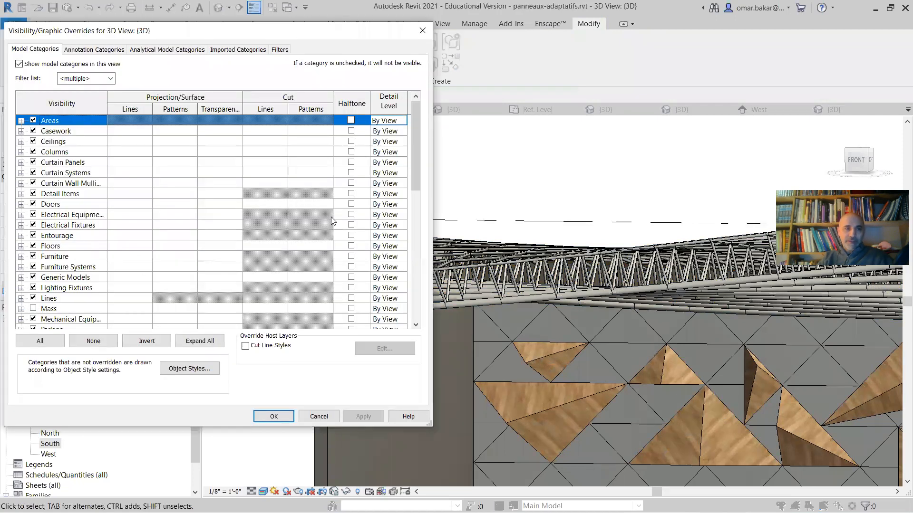
left_click(21, 308)
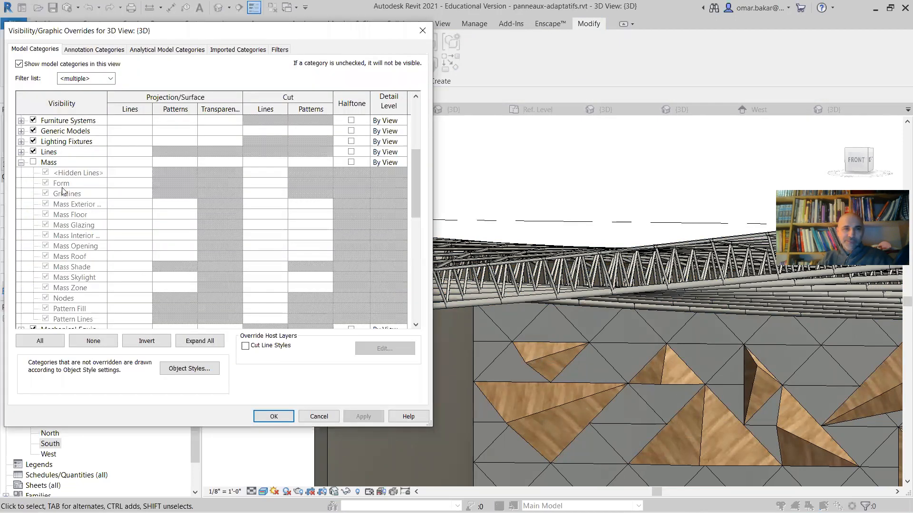
scroll(67, 204, "down", 3)
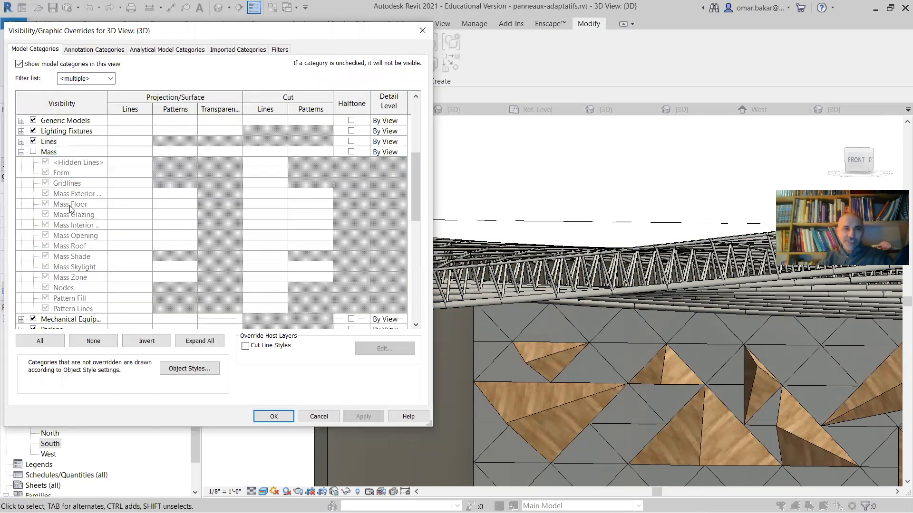
left_click(307, 415)
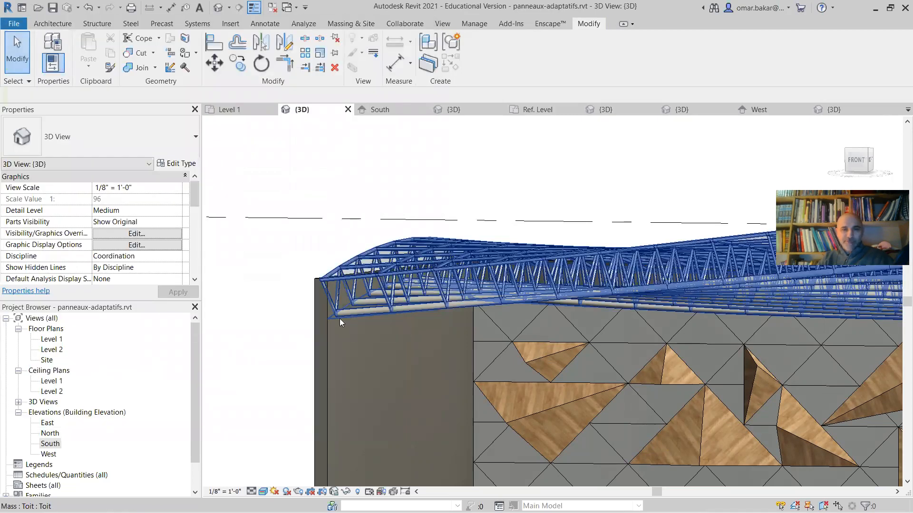
Try temporarily hiding the roof mass in the 3D view to remove its underlying surface
scroll(335, 319, "up", 4)
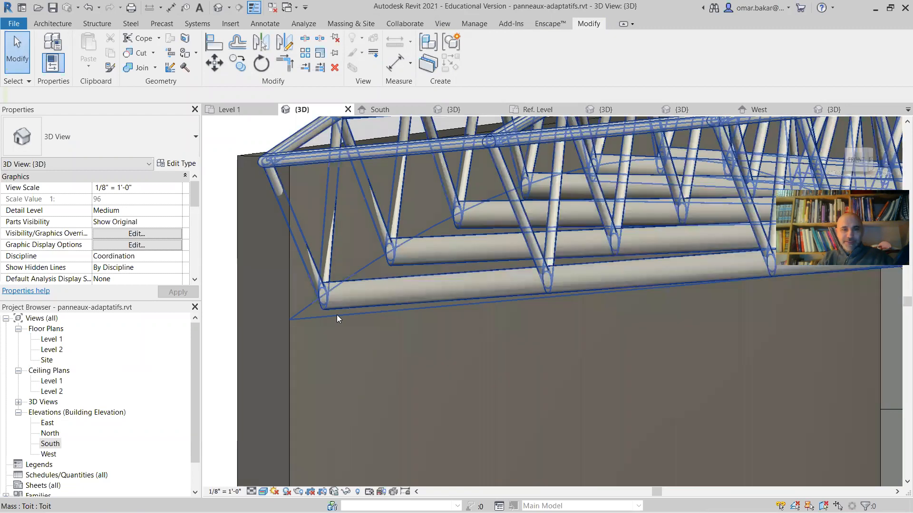
left_click(337, 314)
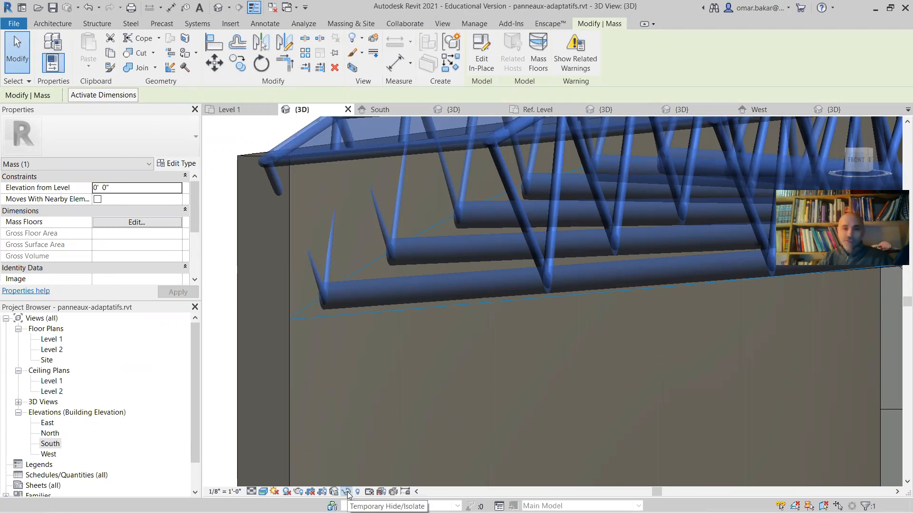
left_click(361, 485)
left_click(383, 462)
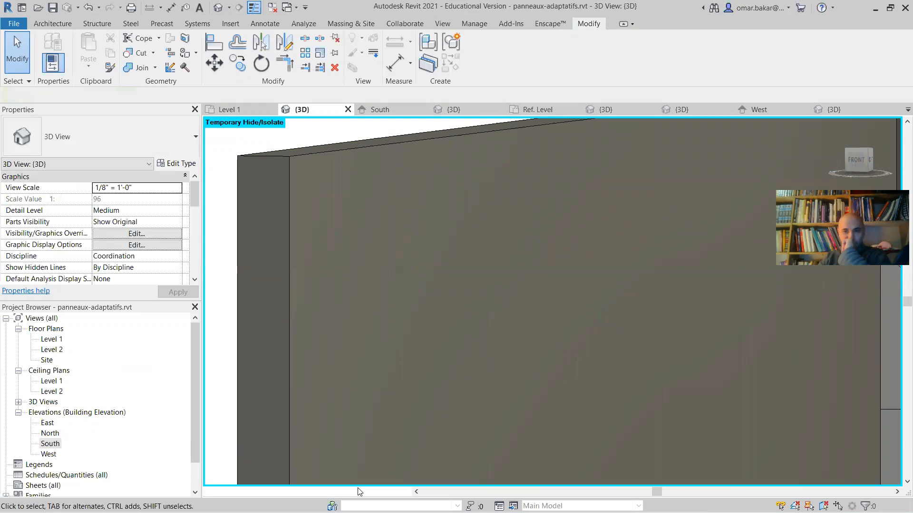
Examine in the Enscape render how sunlight through the open roof trusses casts shadows on the walls and wood panels
scroll(360, 490, "down", 2)
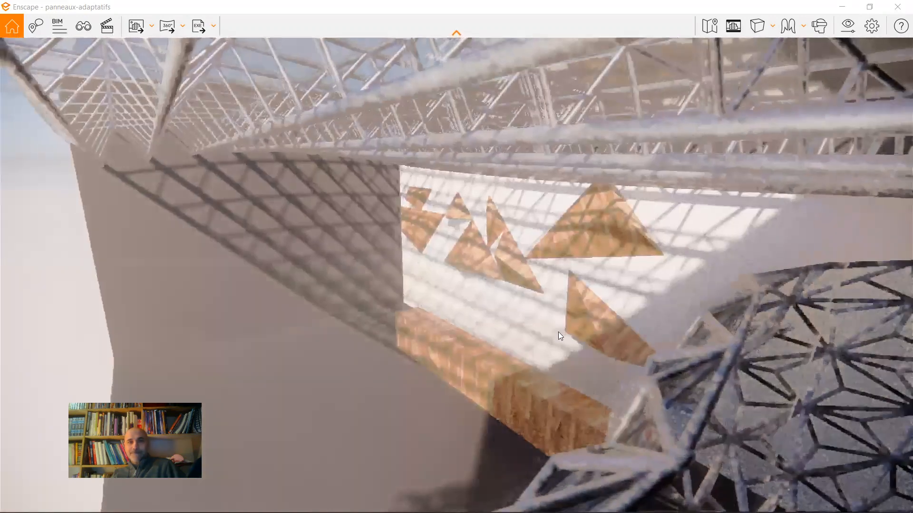
scroll(581, 395, "up", 4)
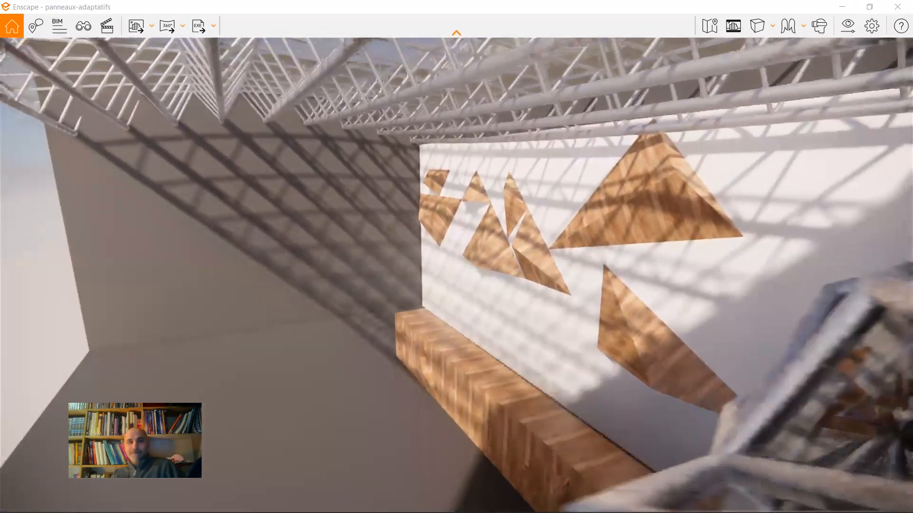
right_click_drag(552, 250, 461, 126)
right_click_drag(578, 404, 578, 383)
scroll(581, 385, "up", 2)
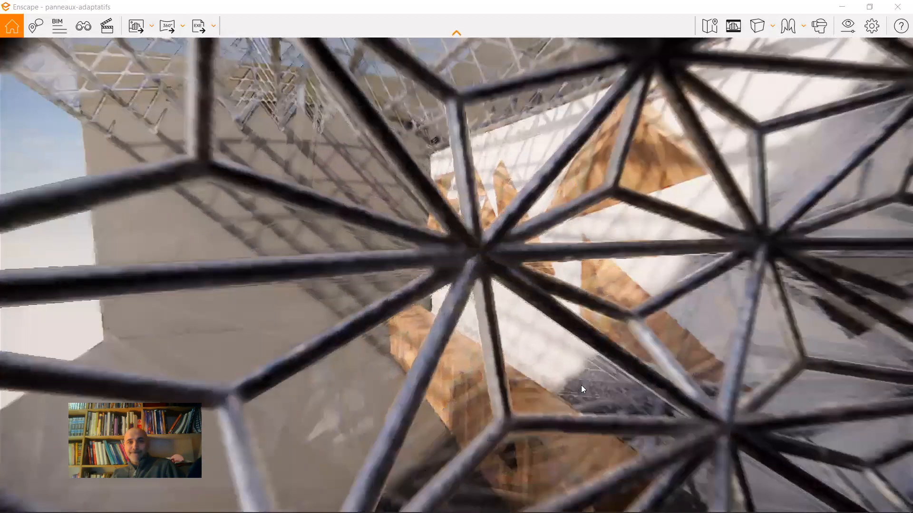
scroll(580, 385, "up", 3)
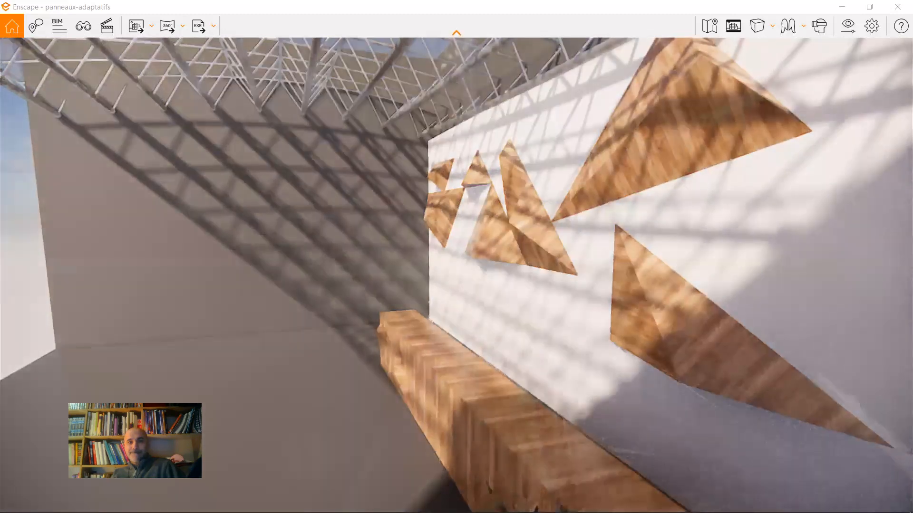
right_click_drag(583, 381, 583, 373)
scroll(583, 374, "down", 4)
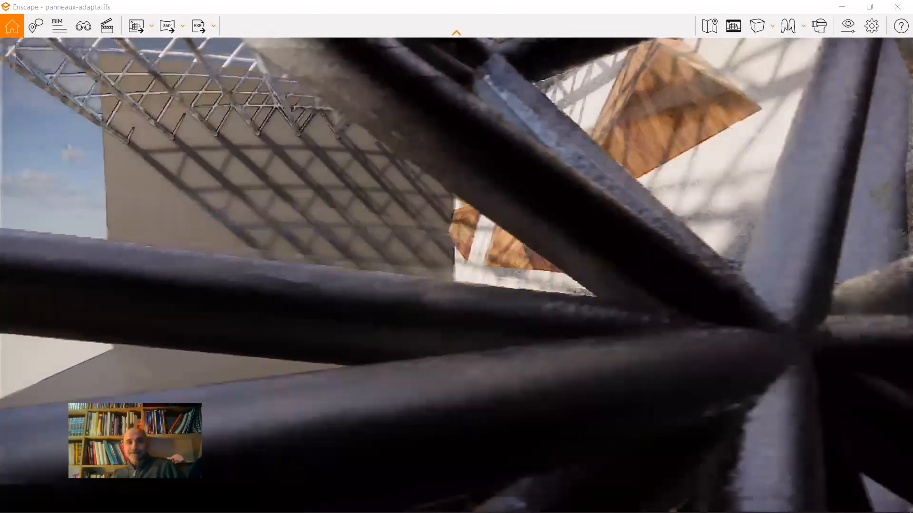
Inspect the rendered truss roof and the wood wall panels looking along the length of the wooden counter
right_click_drag(583, 375, 513, 316)
right_click_drag(601, 404, 547, 358)
scroll(593, 392, "up", 2)
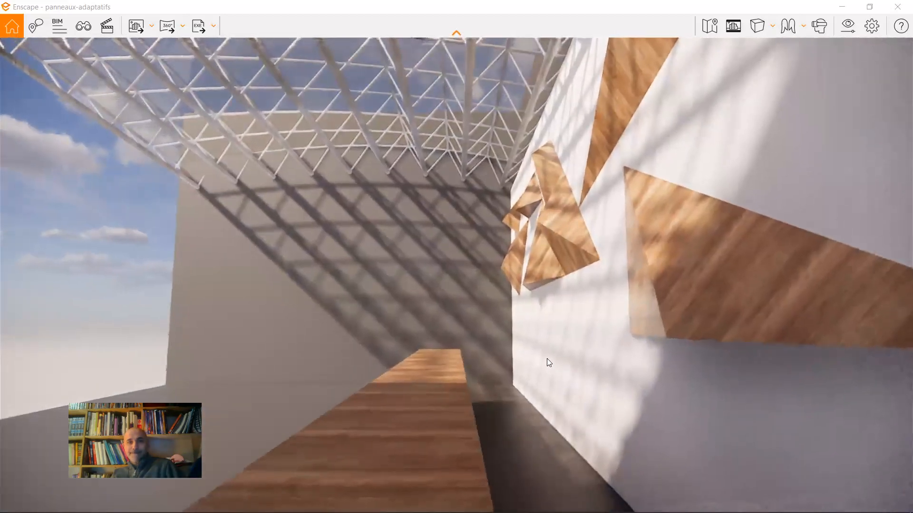
middle_click_drag(547, 359, 539, 433)
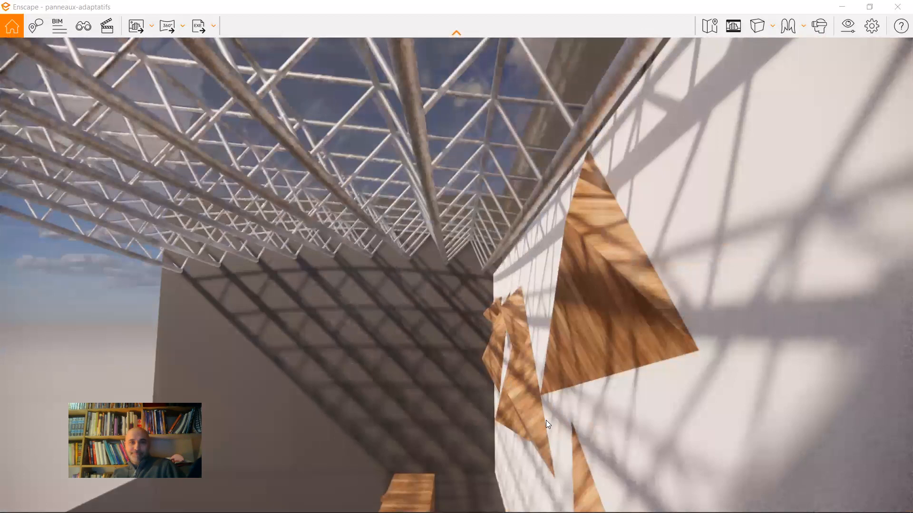
scroll(457, 276, "up", 3)
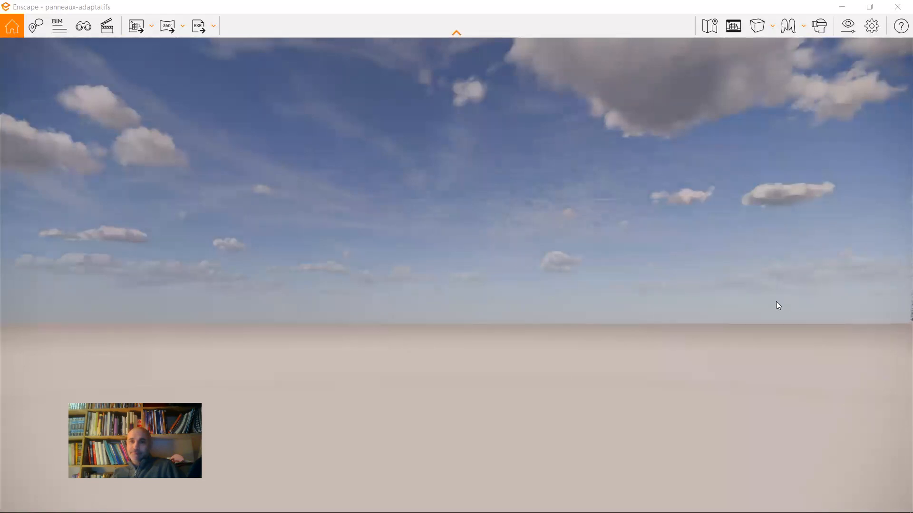
Move the Enscape camera outside the building and examine the truss roof and interior through the open front
scroll(700, 363, "down", 1)
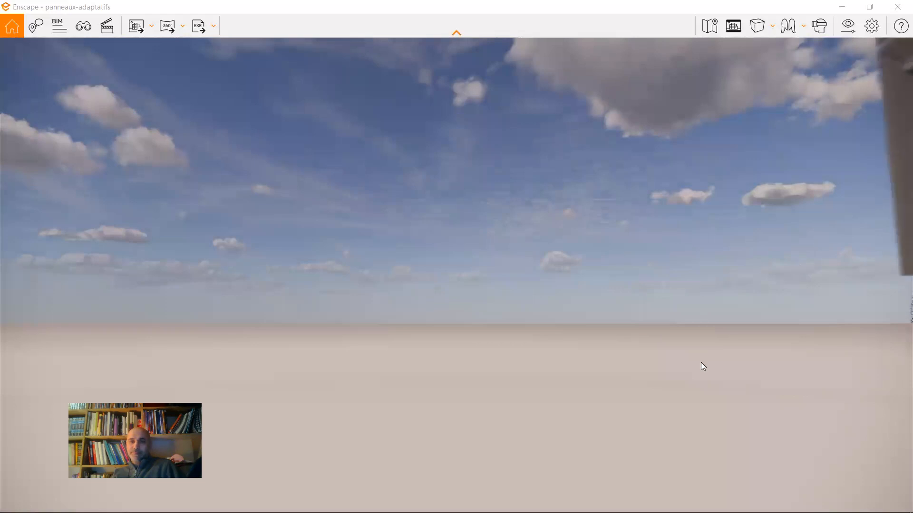
key("d")
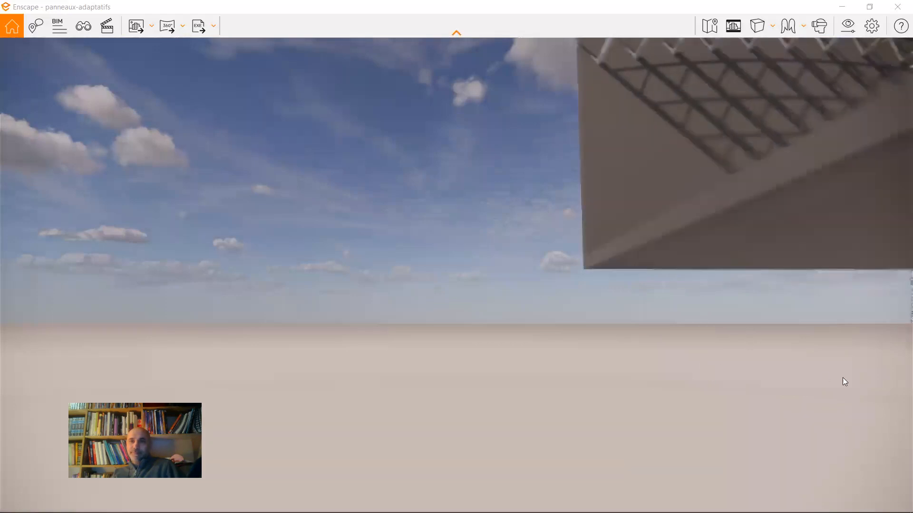
middle_click_drag(762, 152, 720, 280)
right_click_drag(720, 281, 771, 282)
right_click_drag(580, 291, 648, 314)
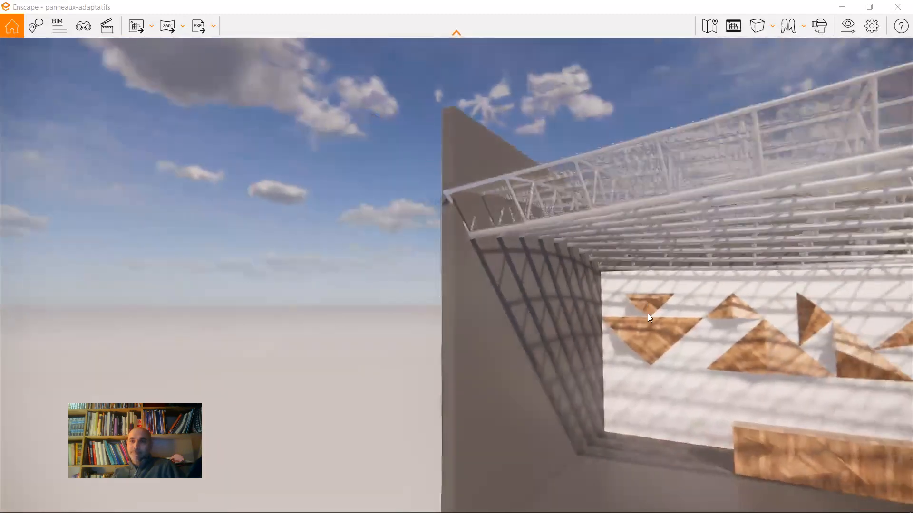
middle_click_drag(647, 314, 591, 316)
scroll(592, 316, "up", 3)
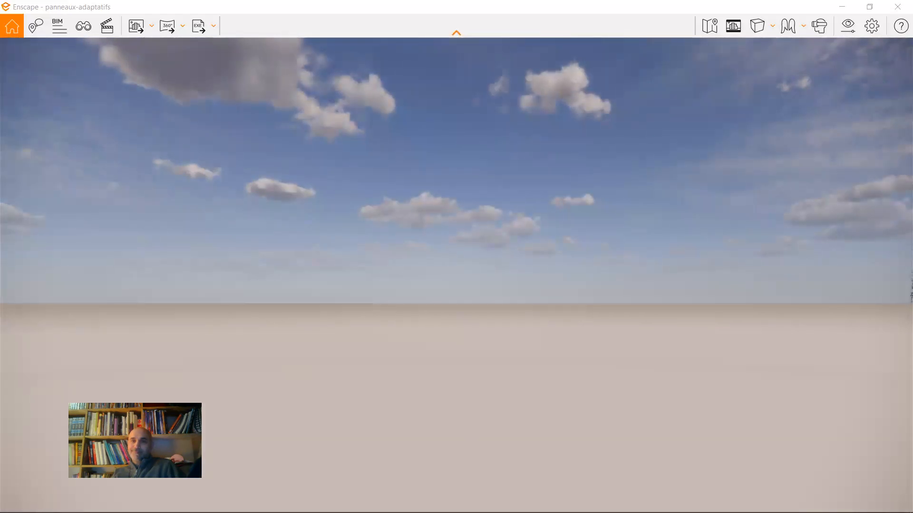
scroll(425, 296, "down", 3)
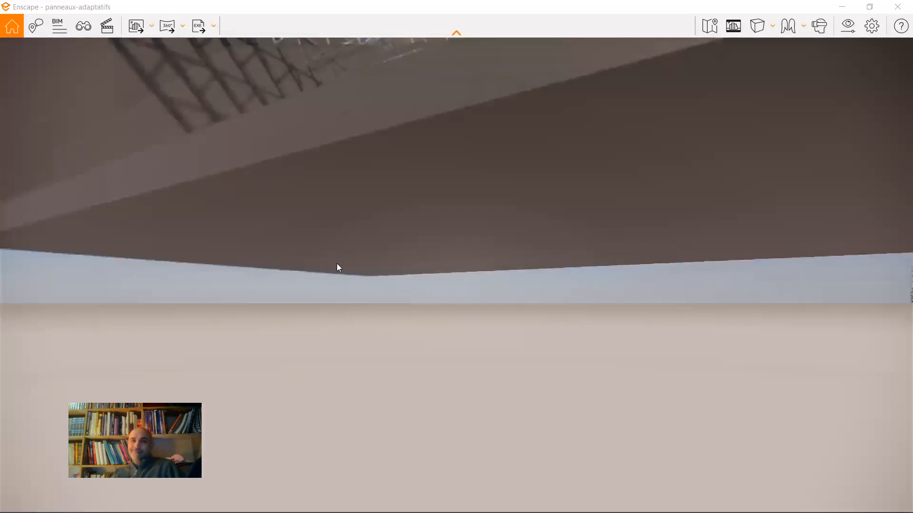
middle_click_drag(309, 183, 345, 276)
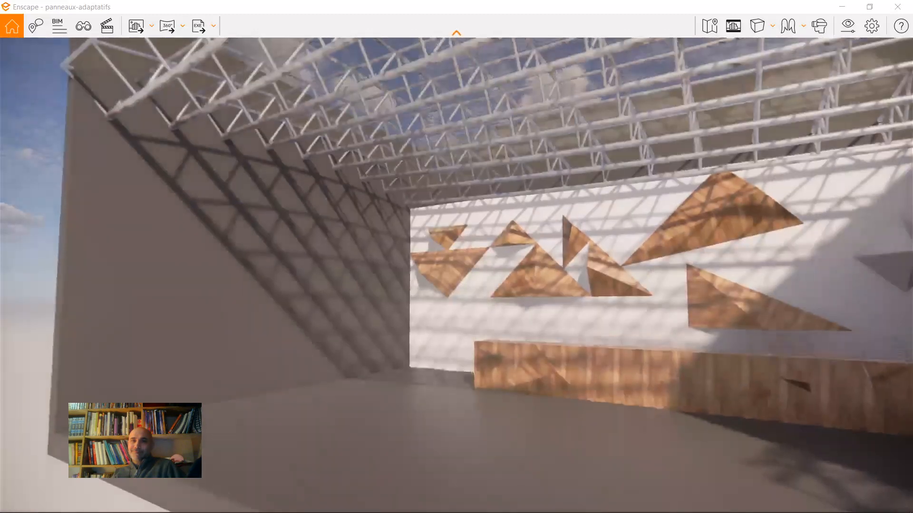
Frame a frontal rendered view of the wooden counter, the panelled back wall and the trusses above
right_click_drag(409, 267, 523, 289)
middle_click_drag(523, 289, 413, 251)
middle_click_drag(384, 306, 392, 313)
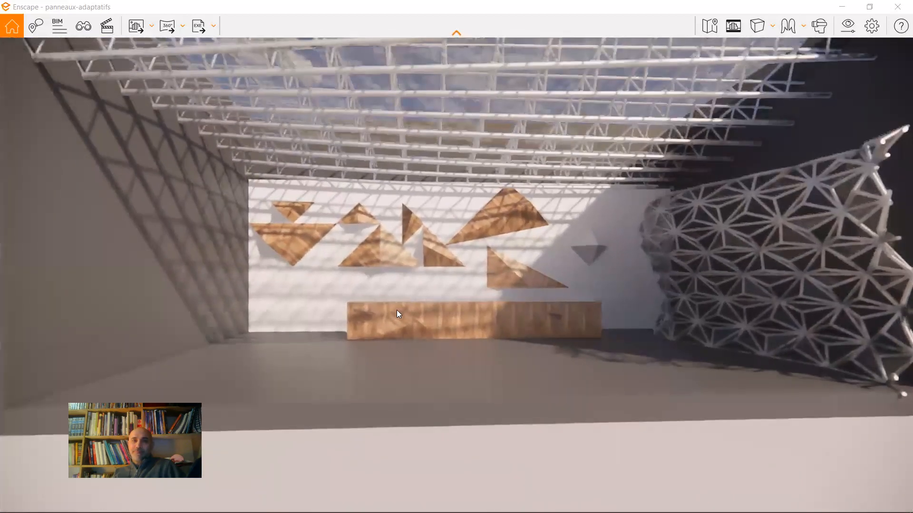
scroll(396, 310, "up", 4)
scroll(401, 300, "up", 2)
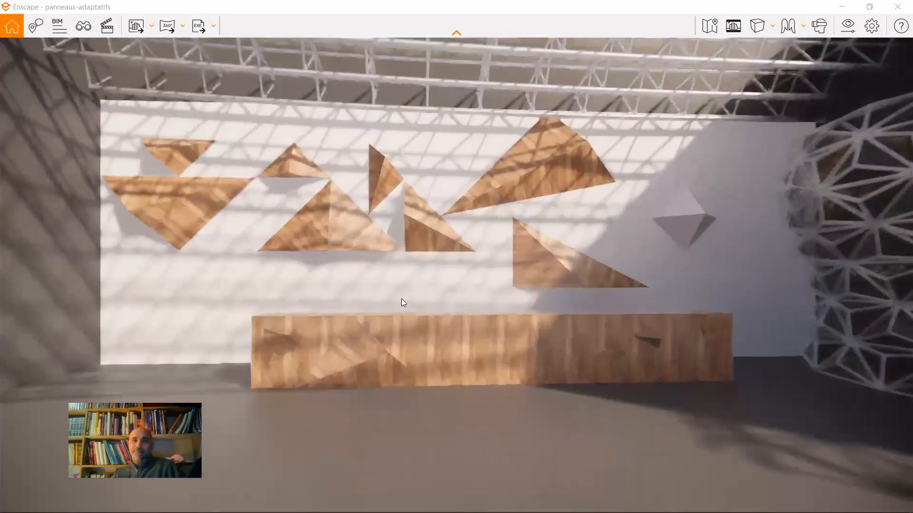
right_click_drag(447, 292, 427, 291)
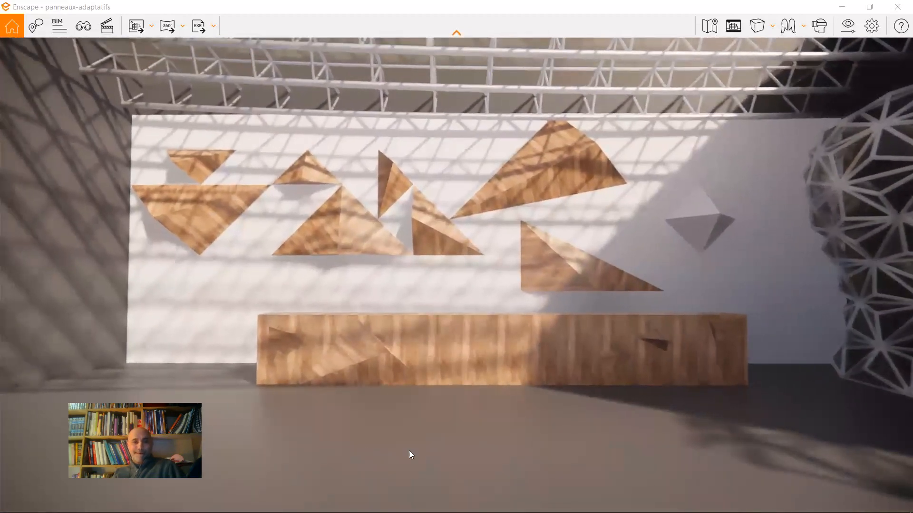